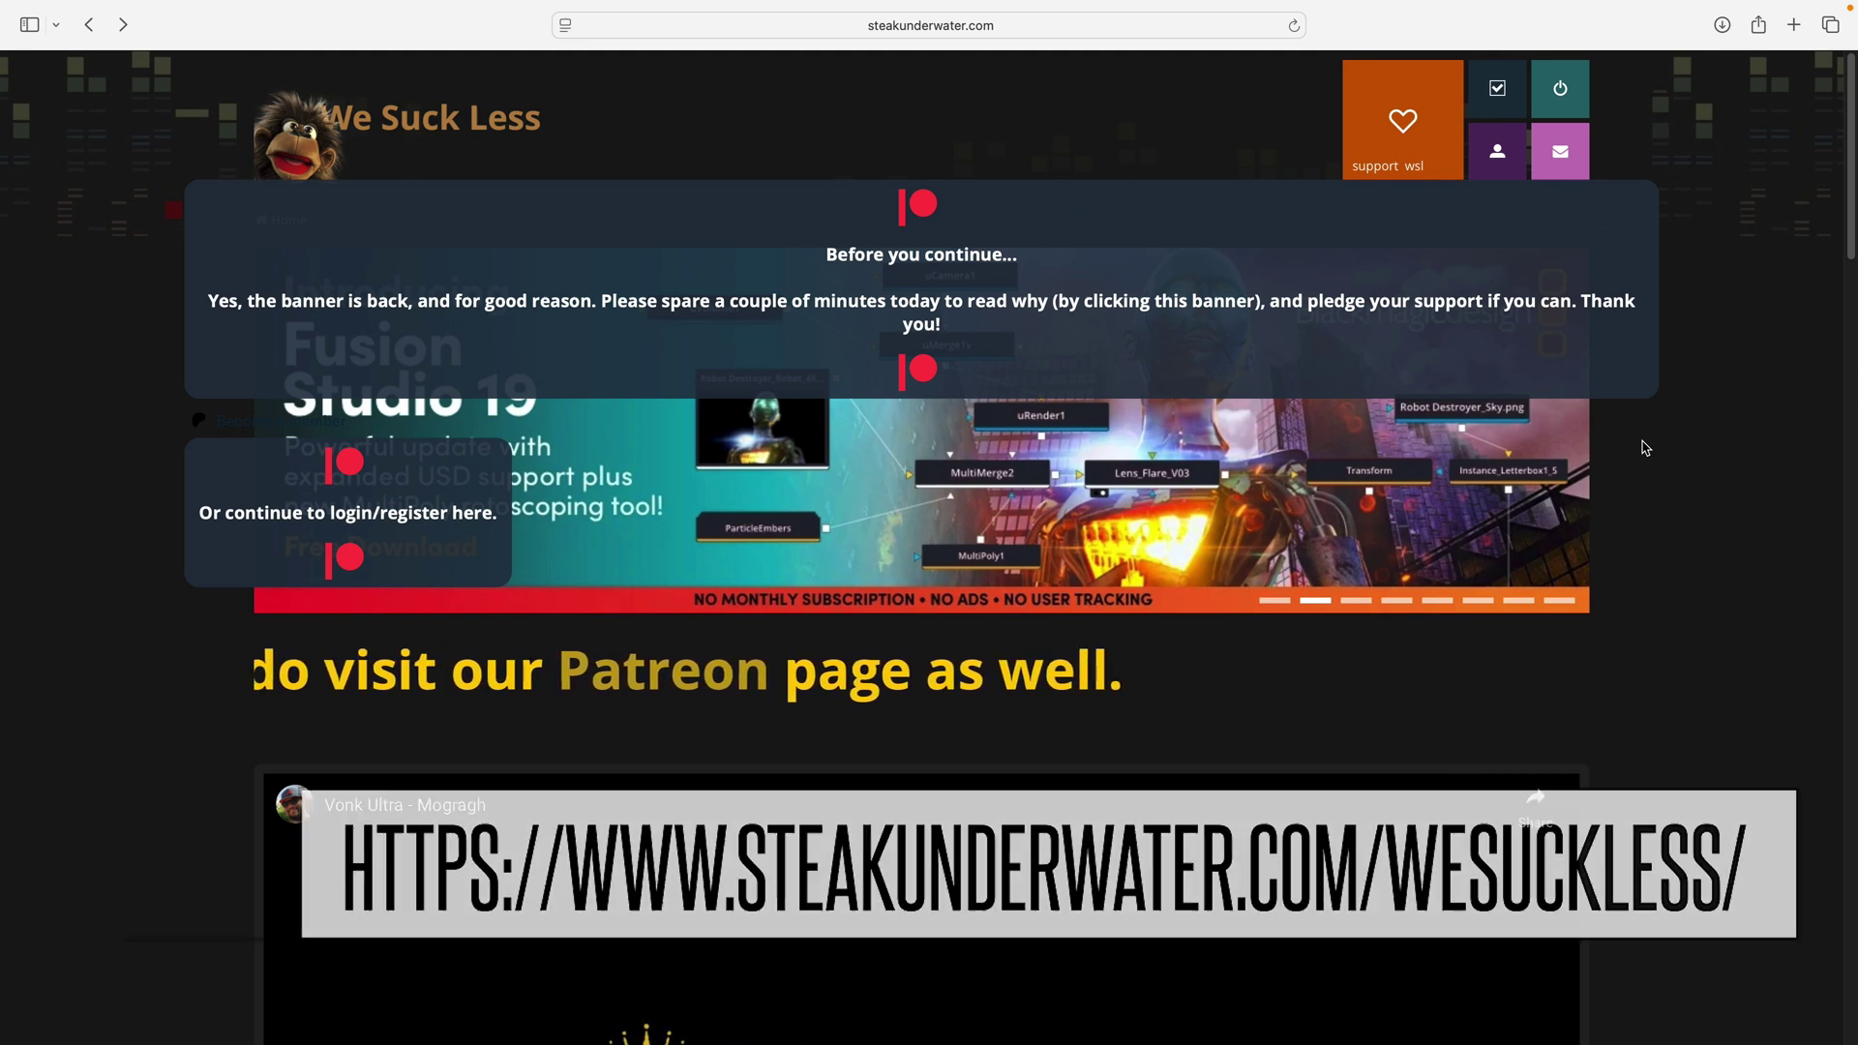
Step: Open the 'Looking for Reactor? It's right here...' forum post and scroll to the Reactor-Installer.lua section
{"action": "scroll", "coordinate": [1649, 446], "scroll_direction": "down", "scroll_amount": 3}
{"action": "scroll", "coordinate": [1643, 448], "scroll_direction": "down", "scroll_amount": 10}
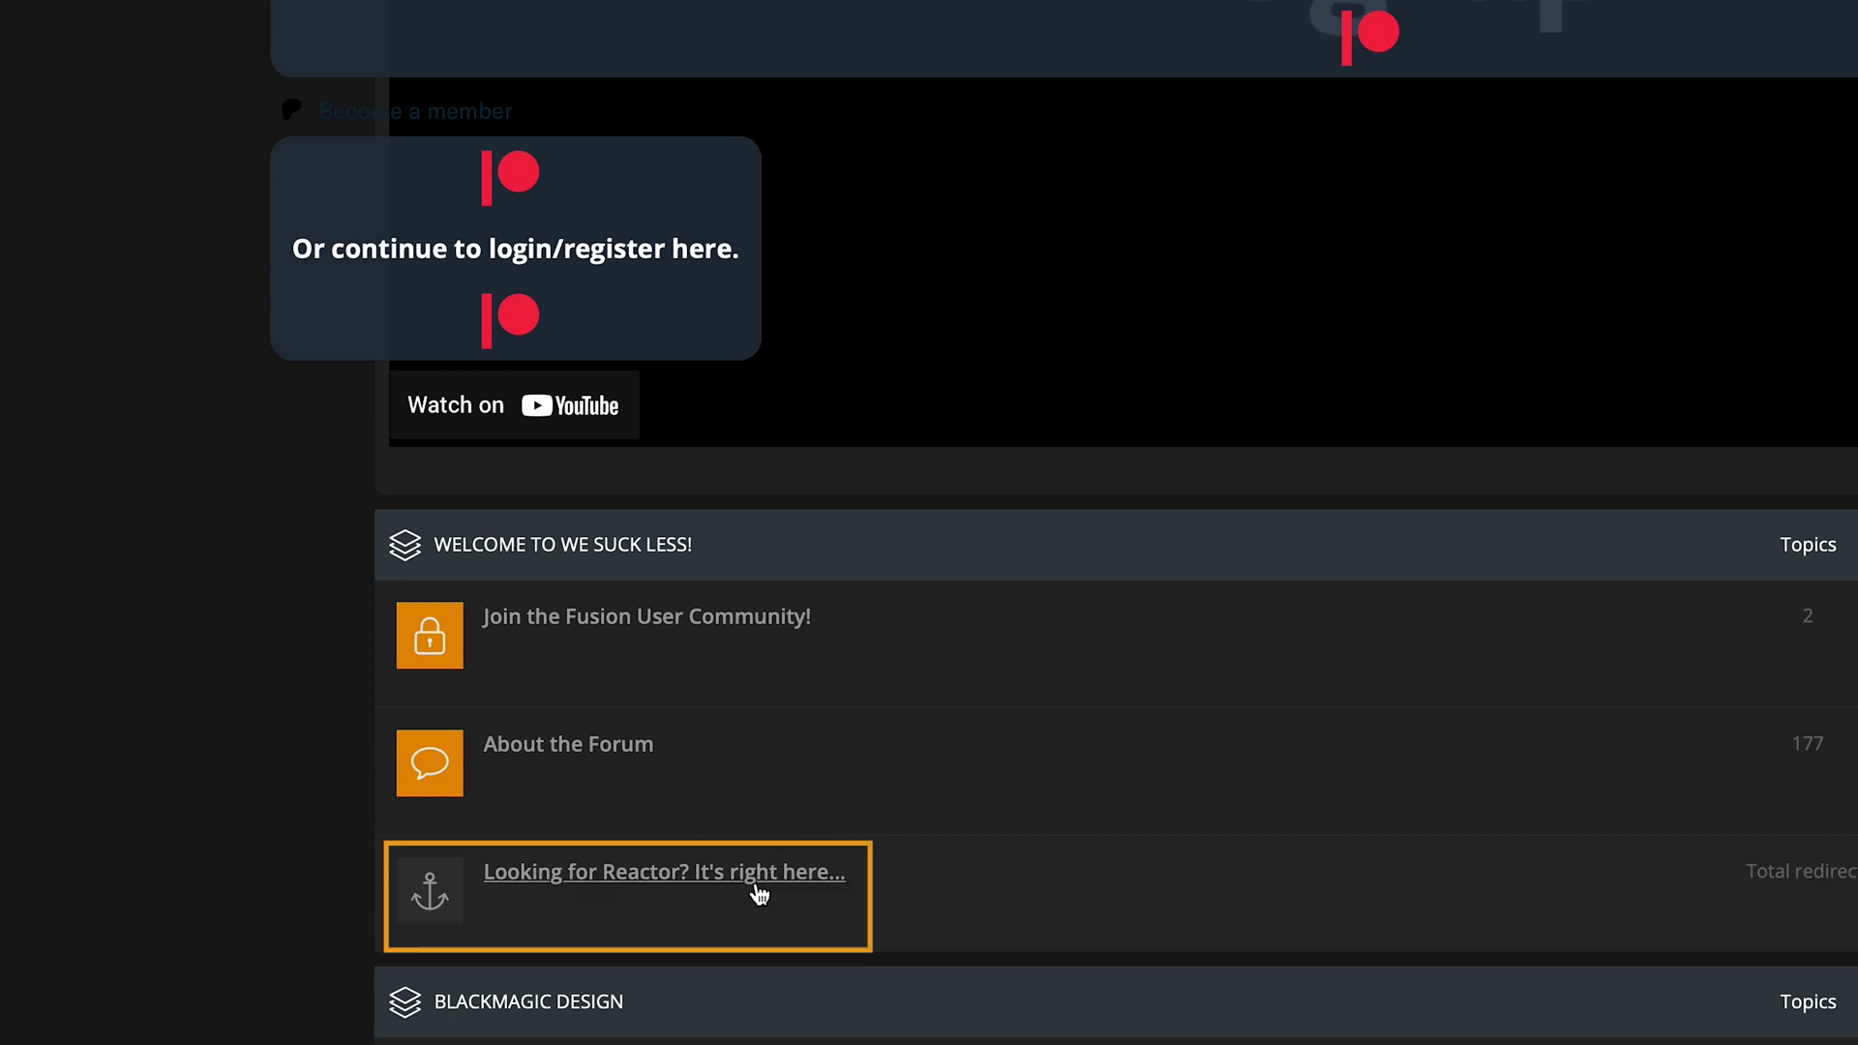
{"action": "left_click", "coordinate": [759, 884]}
{"action": "scroll", "coordinate": [1646, 843], "scroll_direction": "down", "scroll_amount": 3}
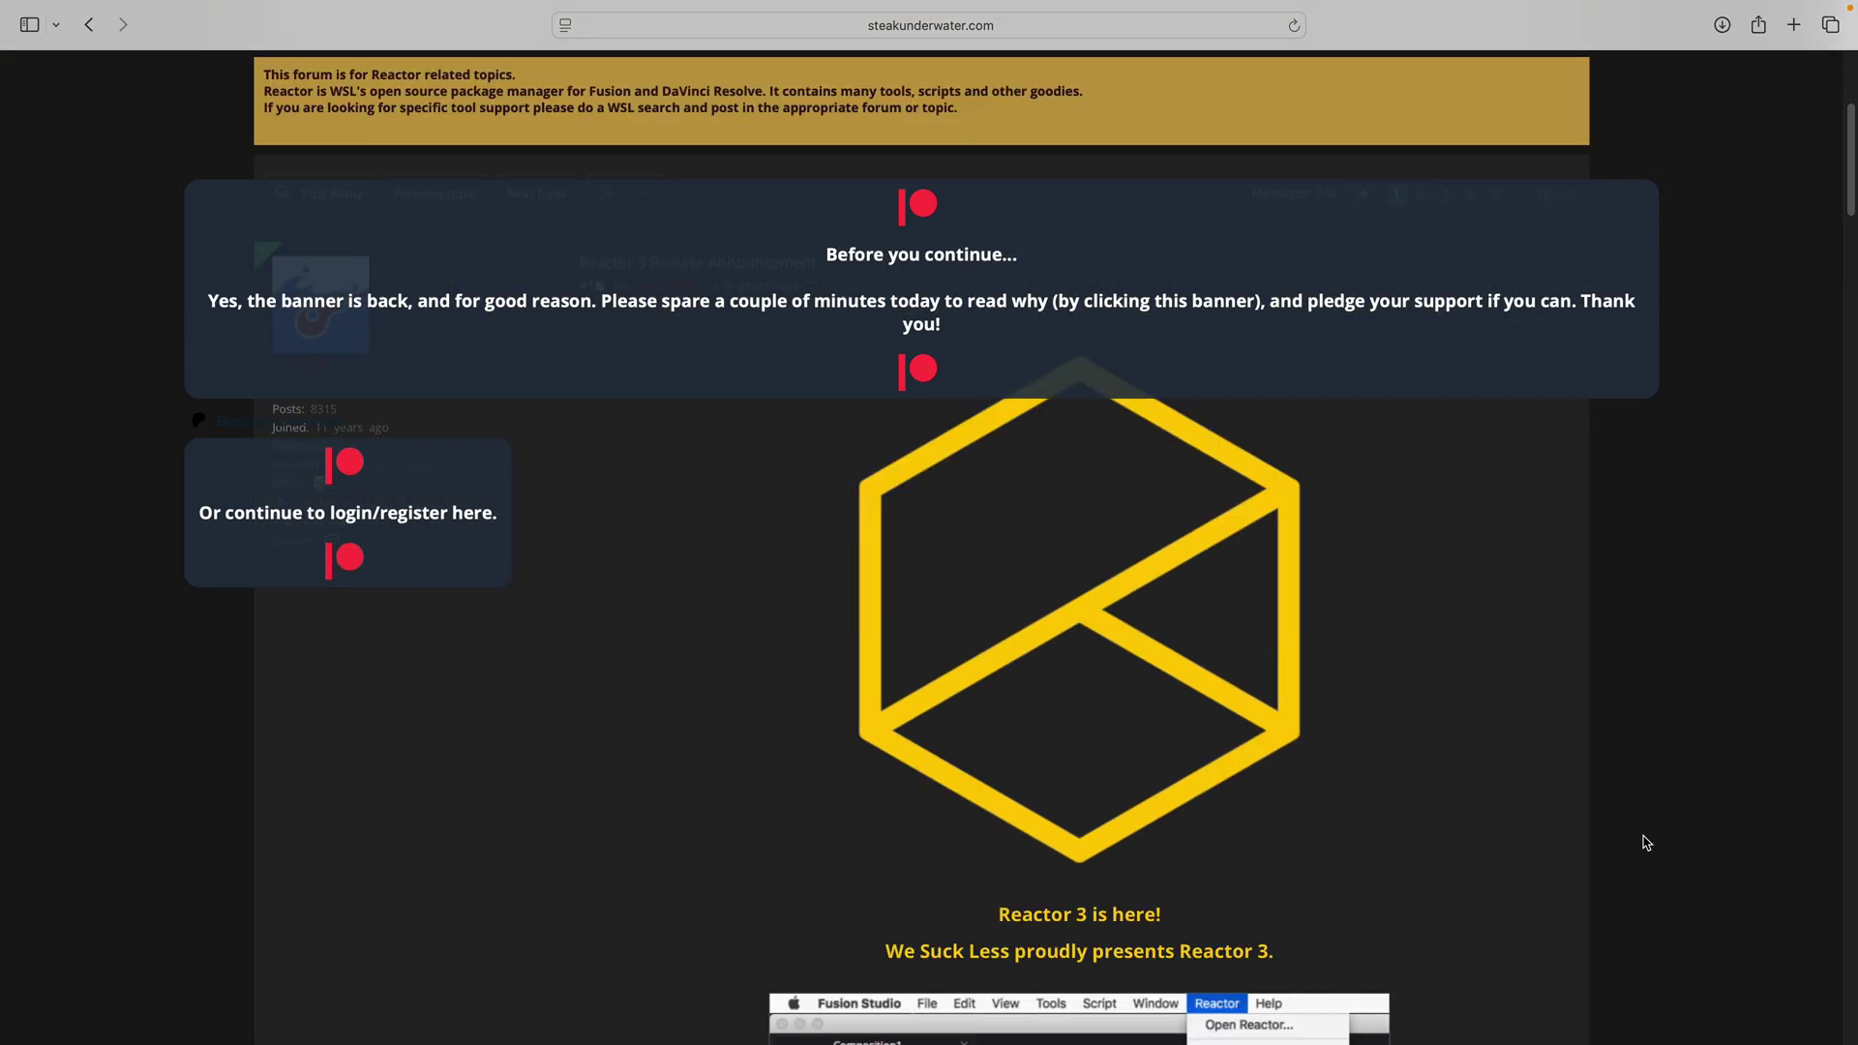
{"action": "scroll", "coordinate": [1646, 843], "scroll_direction": "down", "scroll_amount": 10}
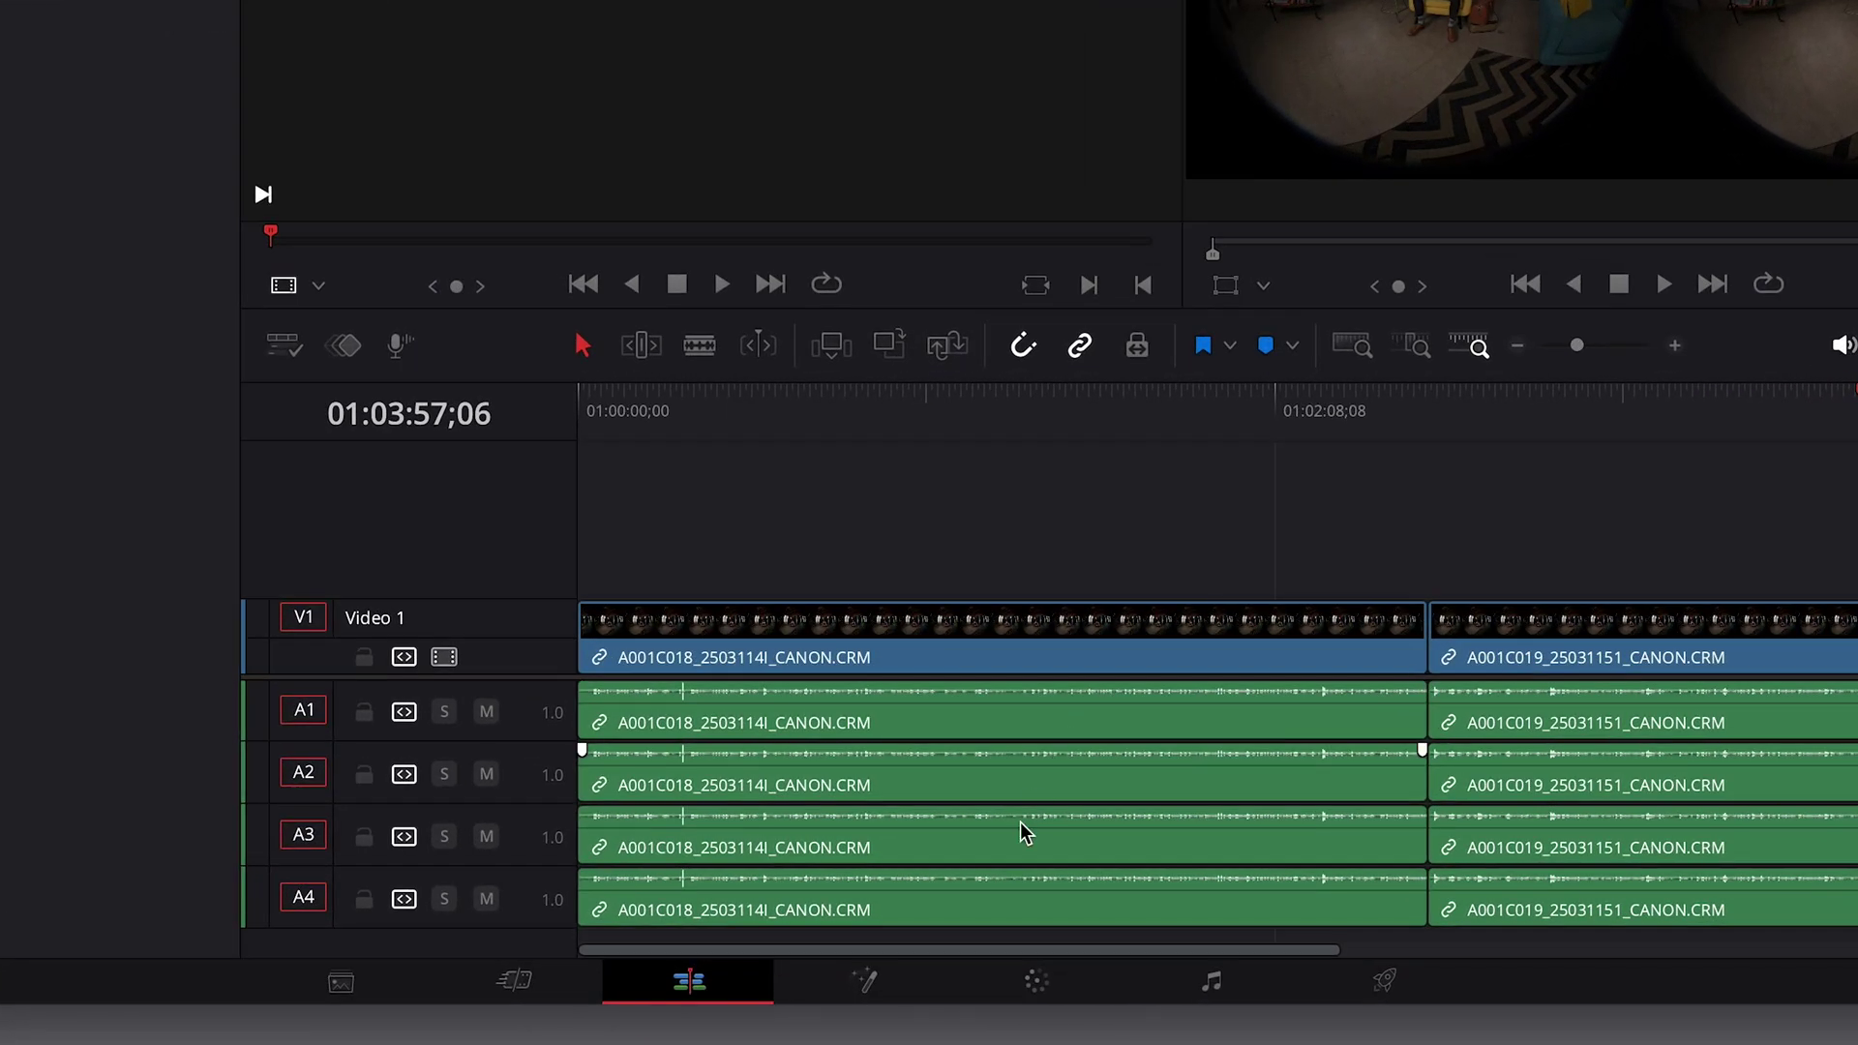
Step: On the Fusion page, drop Reactor-Installer.lua into the Nodes view and install and launch Reactor
{"action": "left_click", "coordinate": [904, 975]}
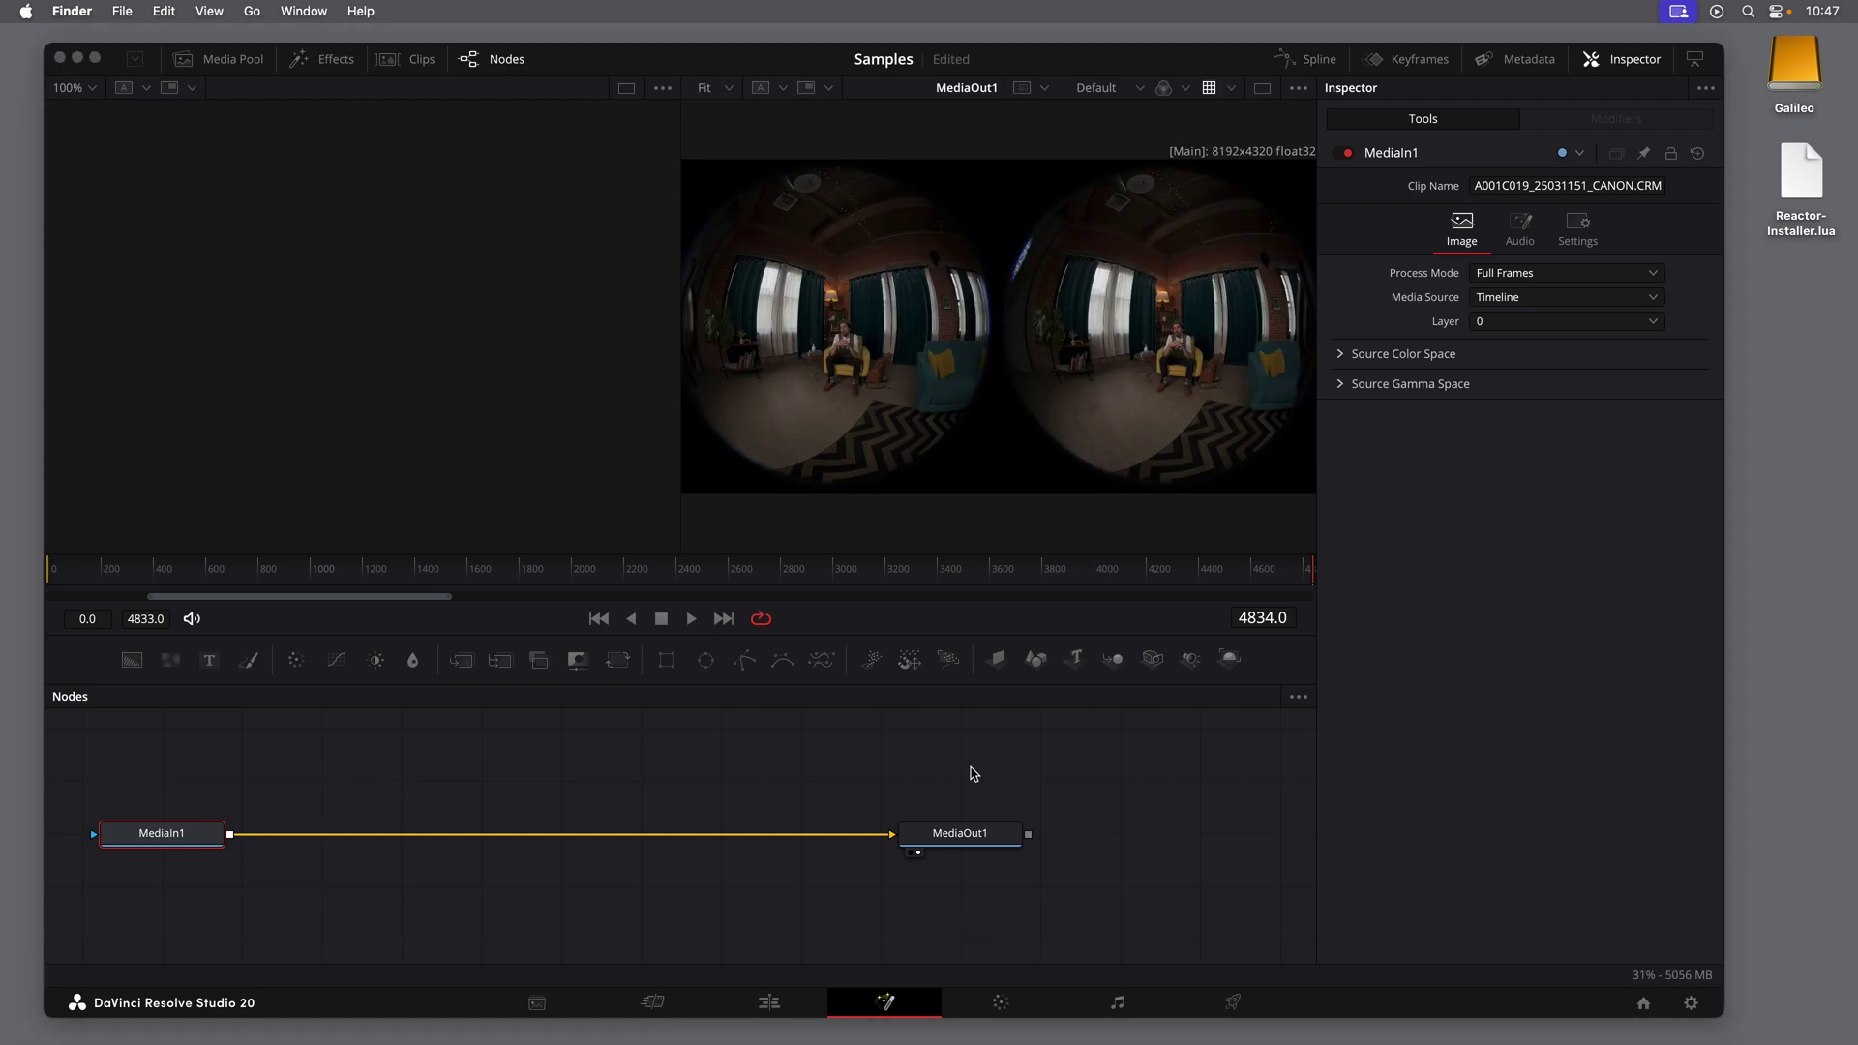
{"action": "left_click_drag", "start_coordinate": [1801, 190], "coordinate": [941, 771]}
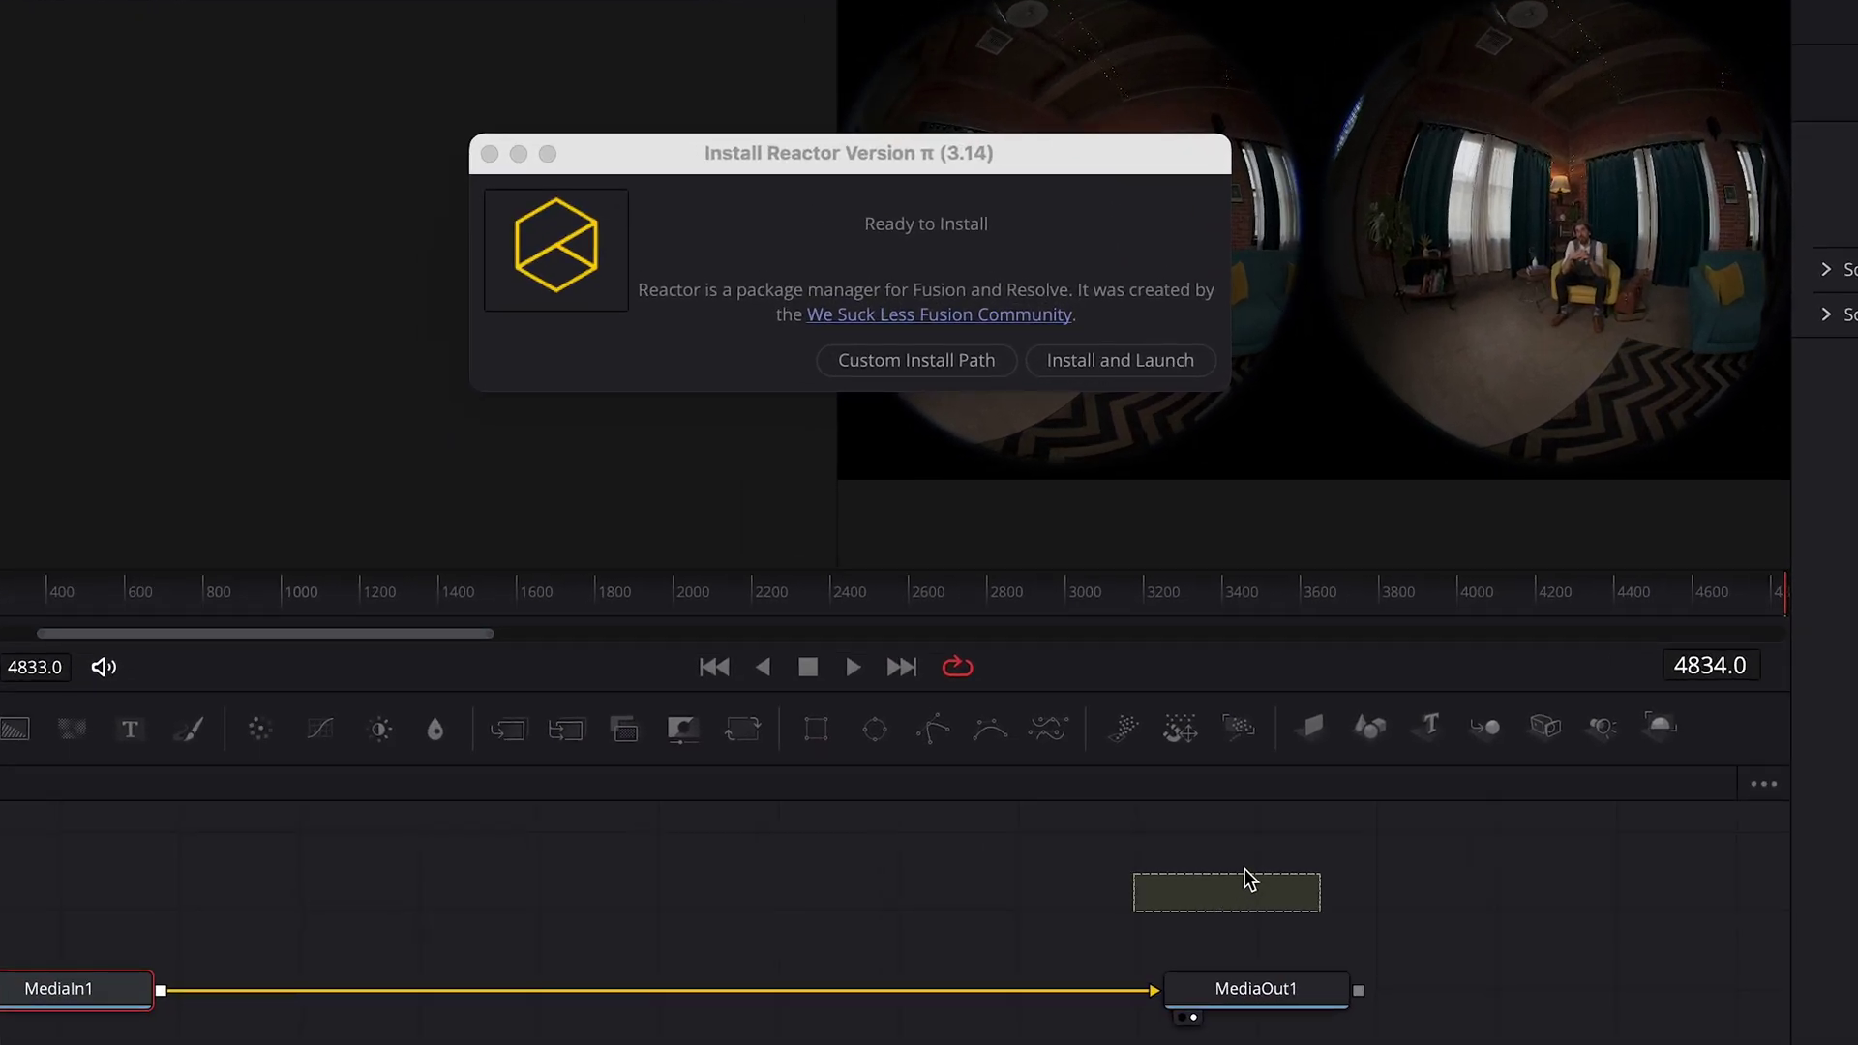
{"action": "left_click", "coordinate": [1186, 367]}
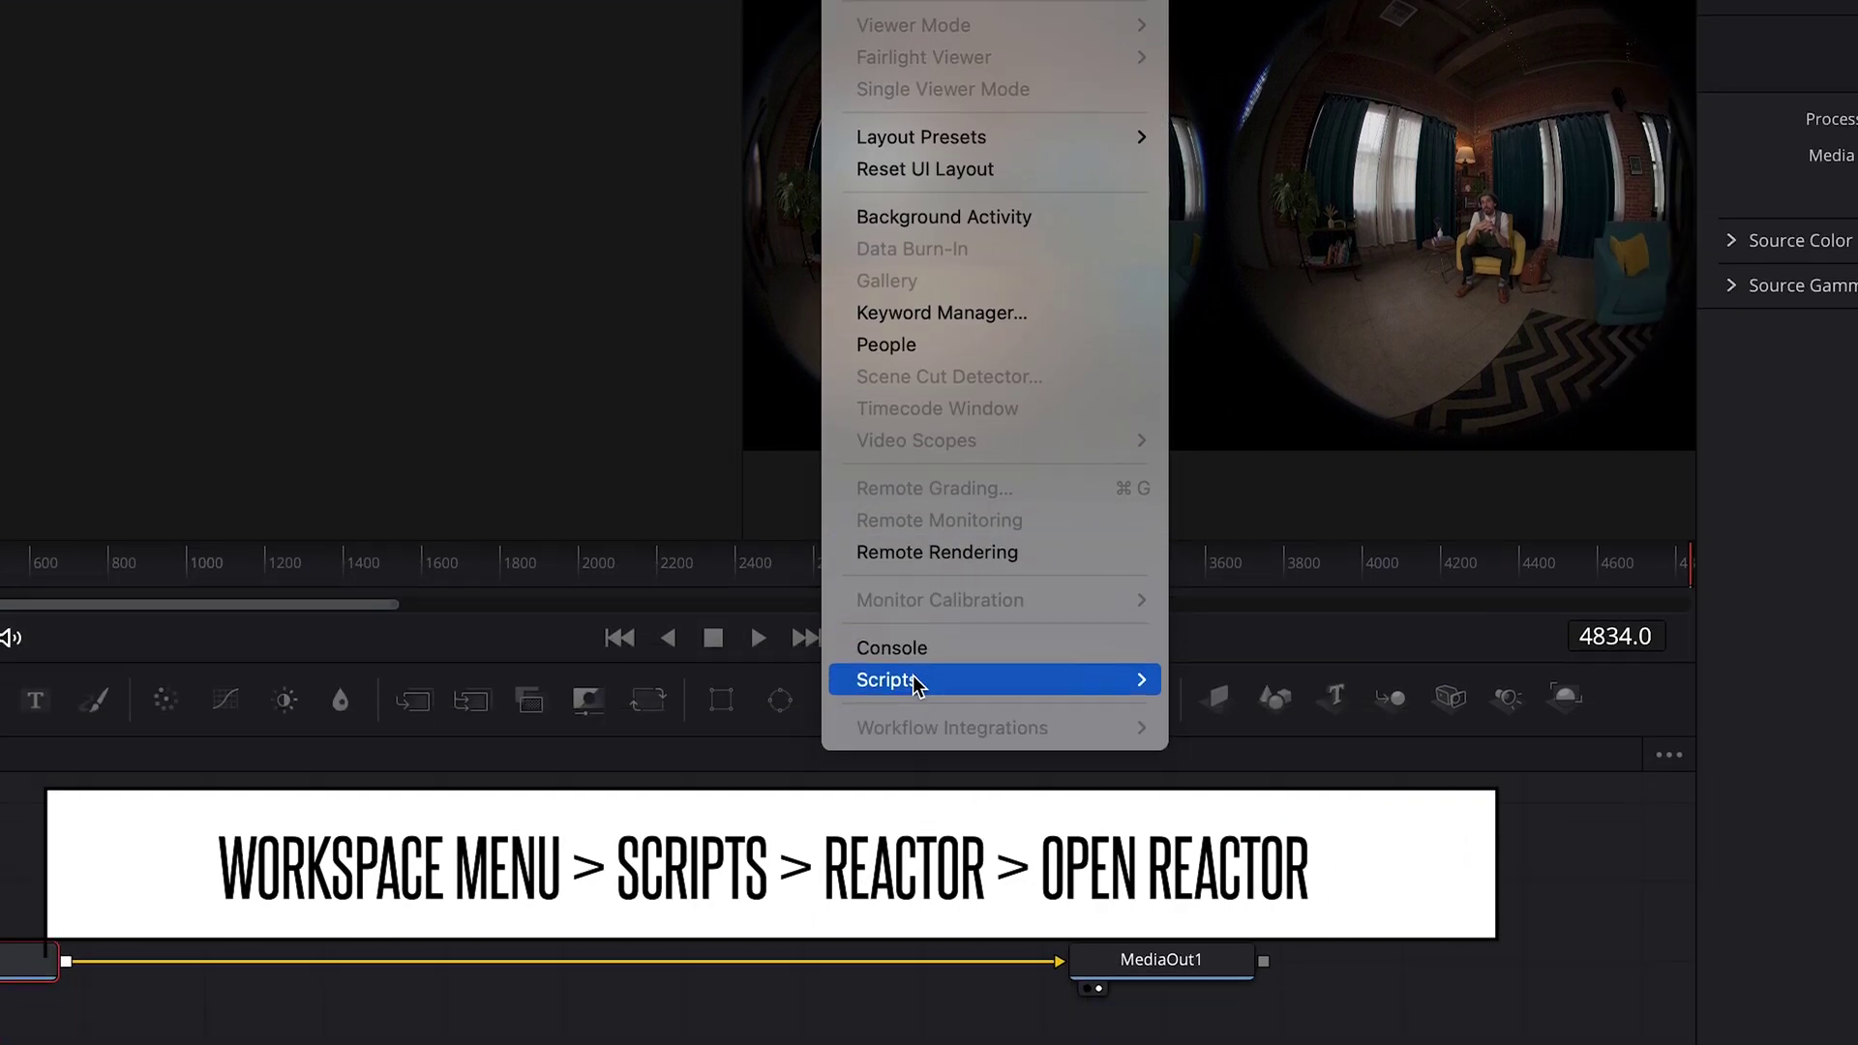
Step: Reopen Reactor from Workspace > Scripts > Reactor > Open Reactor
{"action": "mouse_move", "coordinate": [1171, 968]}
{"action": "mouse_move", "coordinate": [1033, 619]}
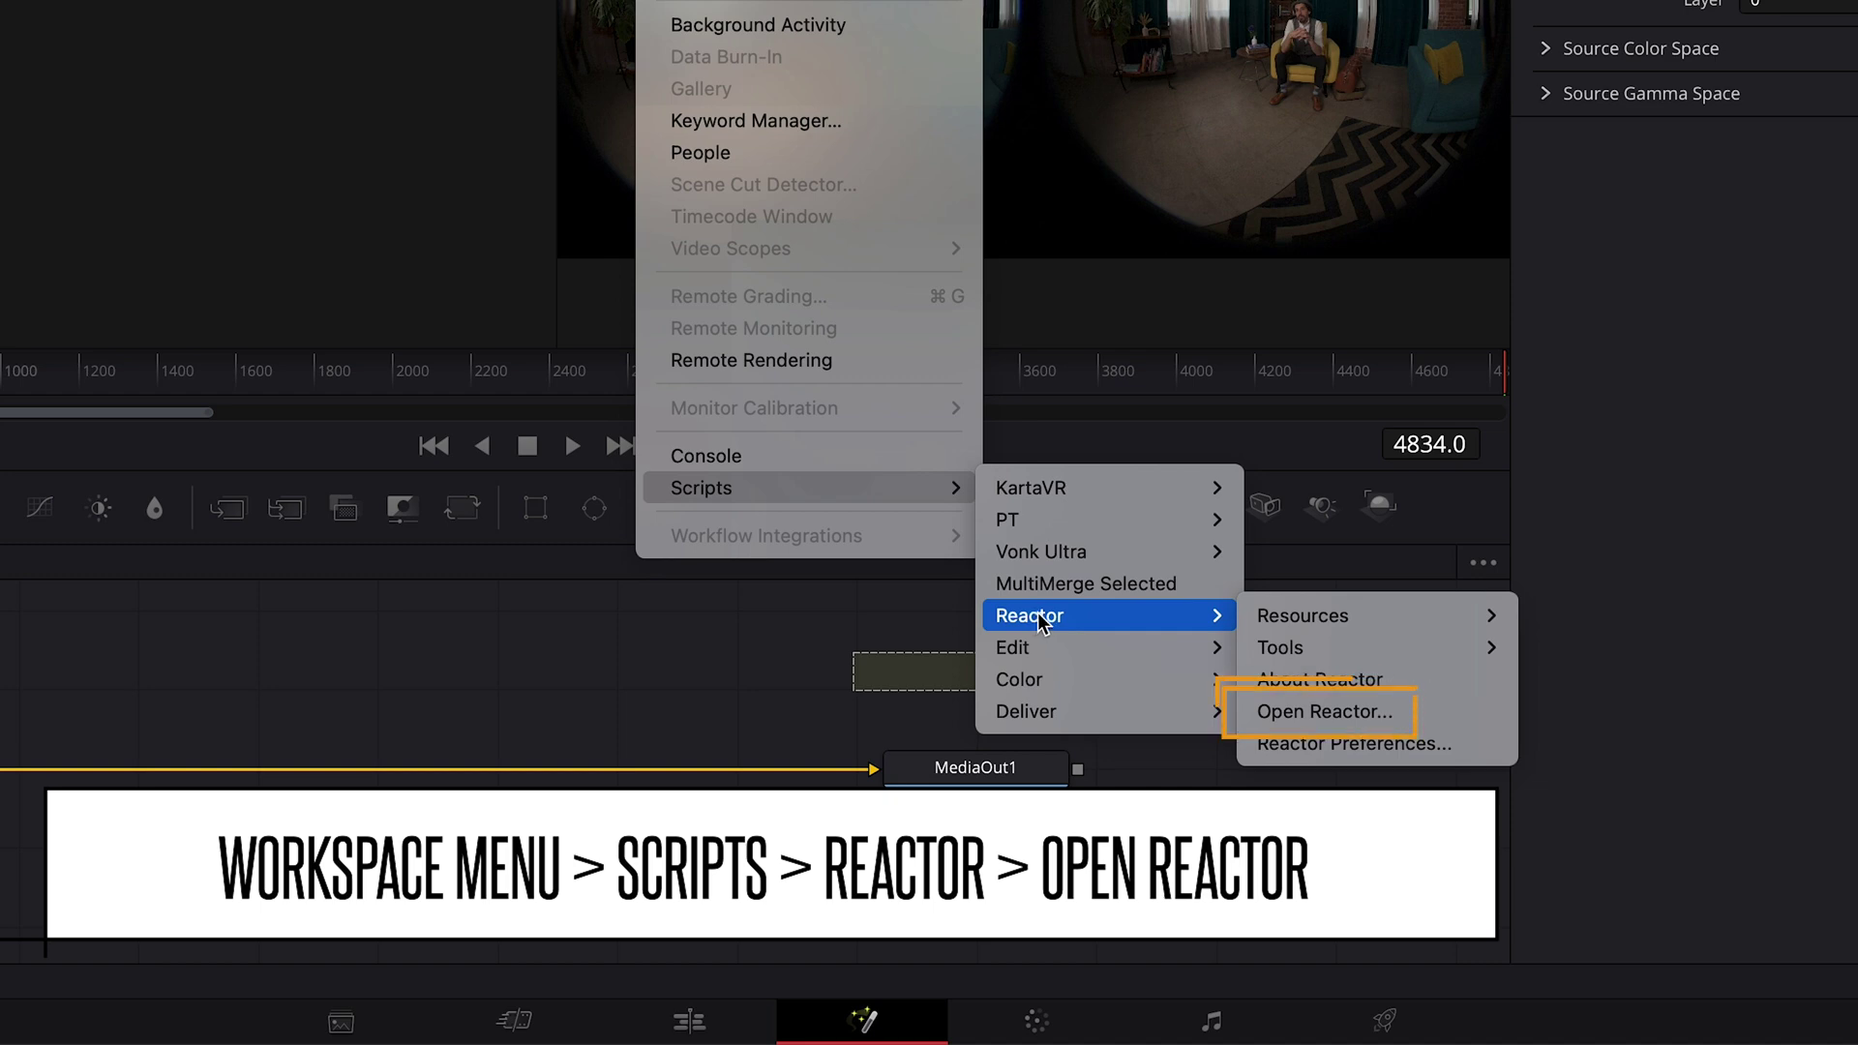
{"action": "left_click", "coordinate": [1348, 720]}
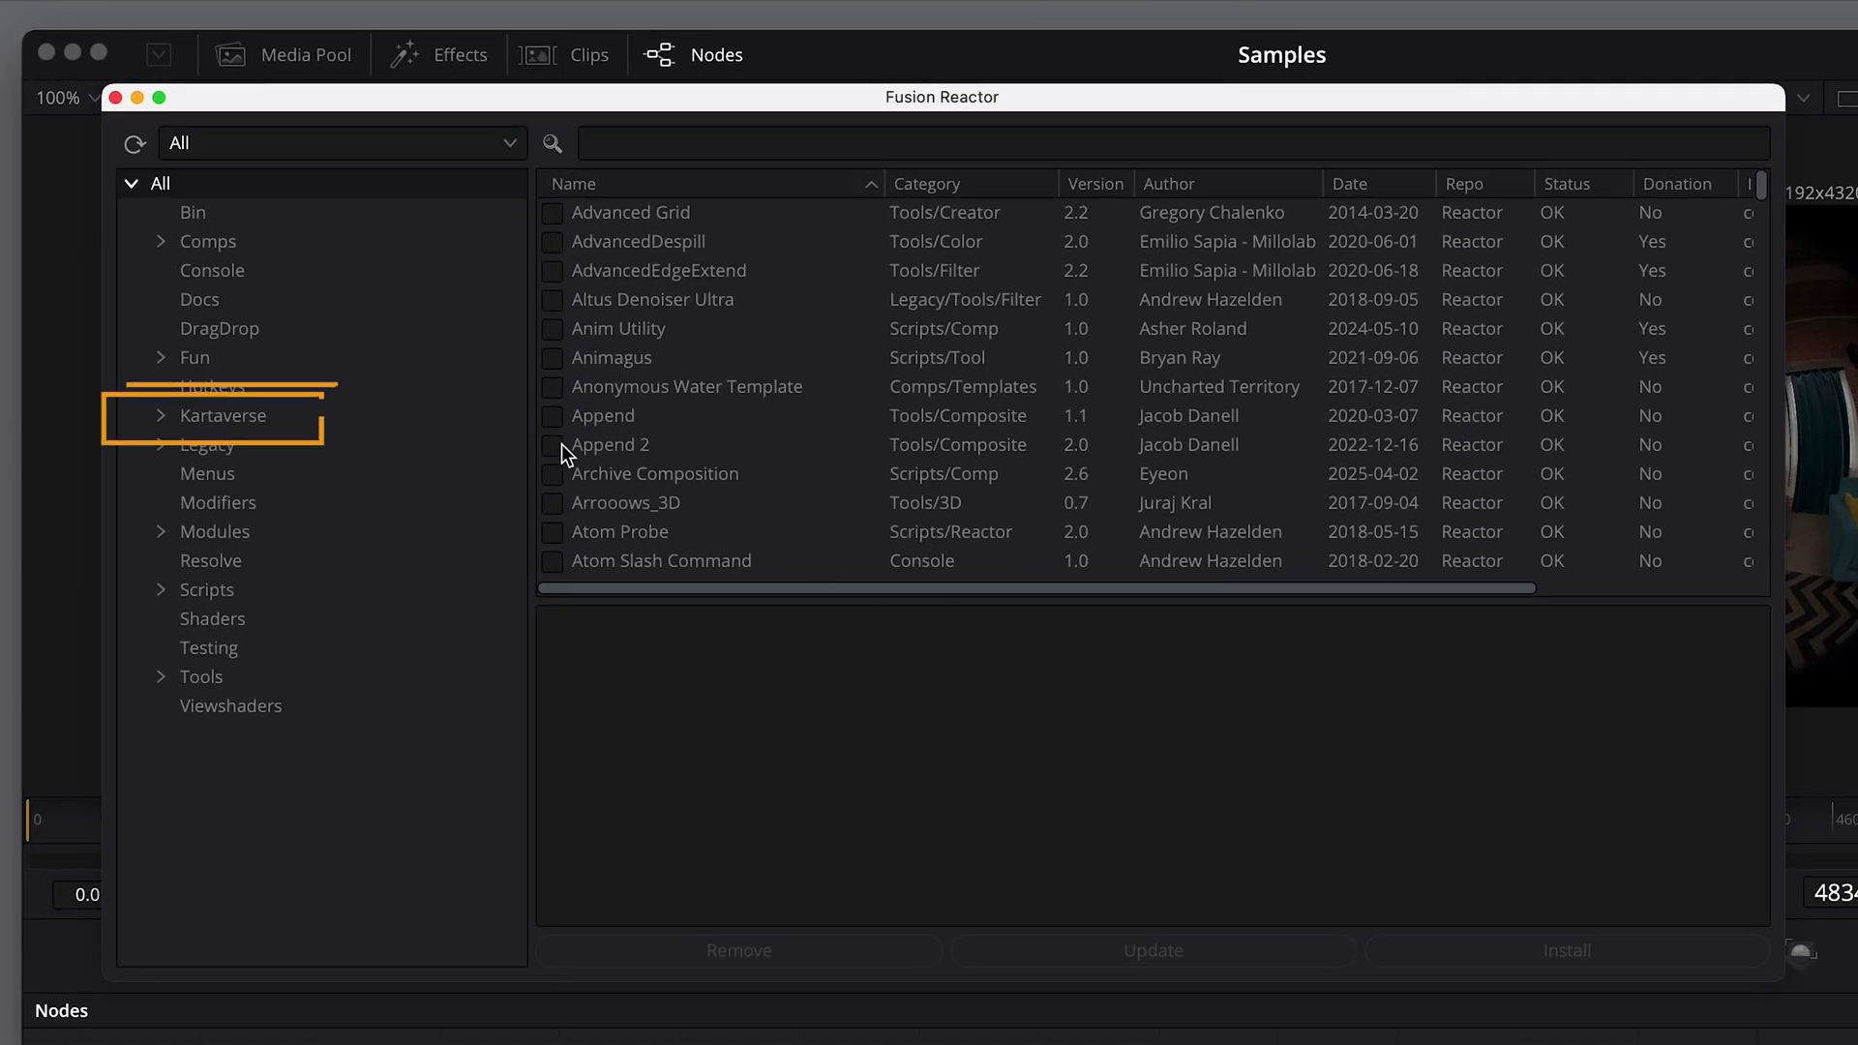
Step: Filter Reactor to the Kartaverse category and browse the KartaVP and kvr tool packages
{"action": "left_click", "coordinate": [262, 304]}
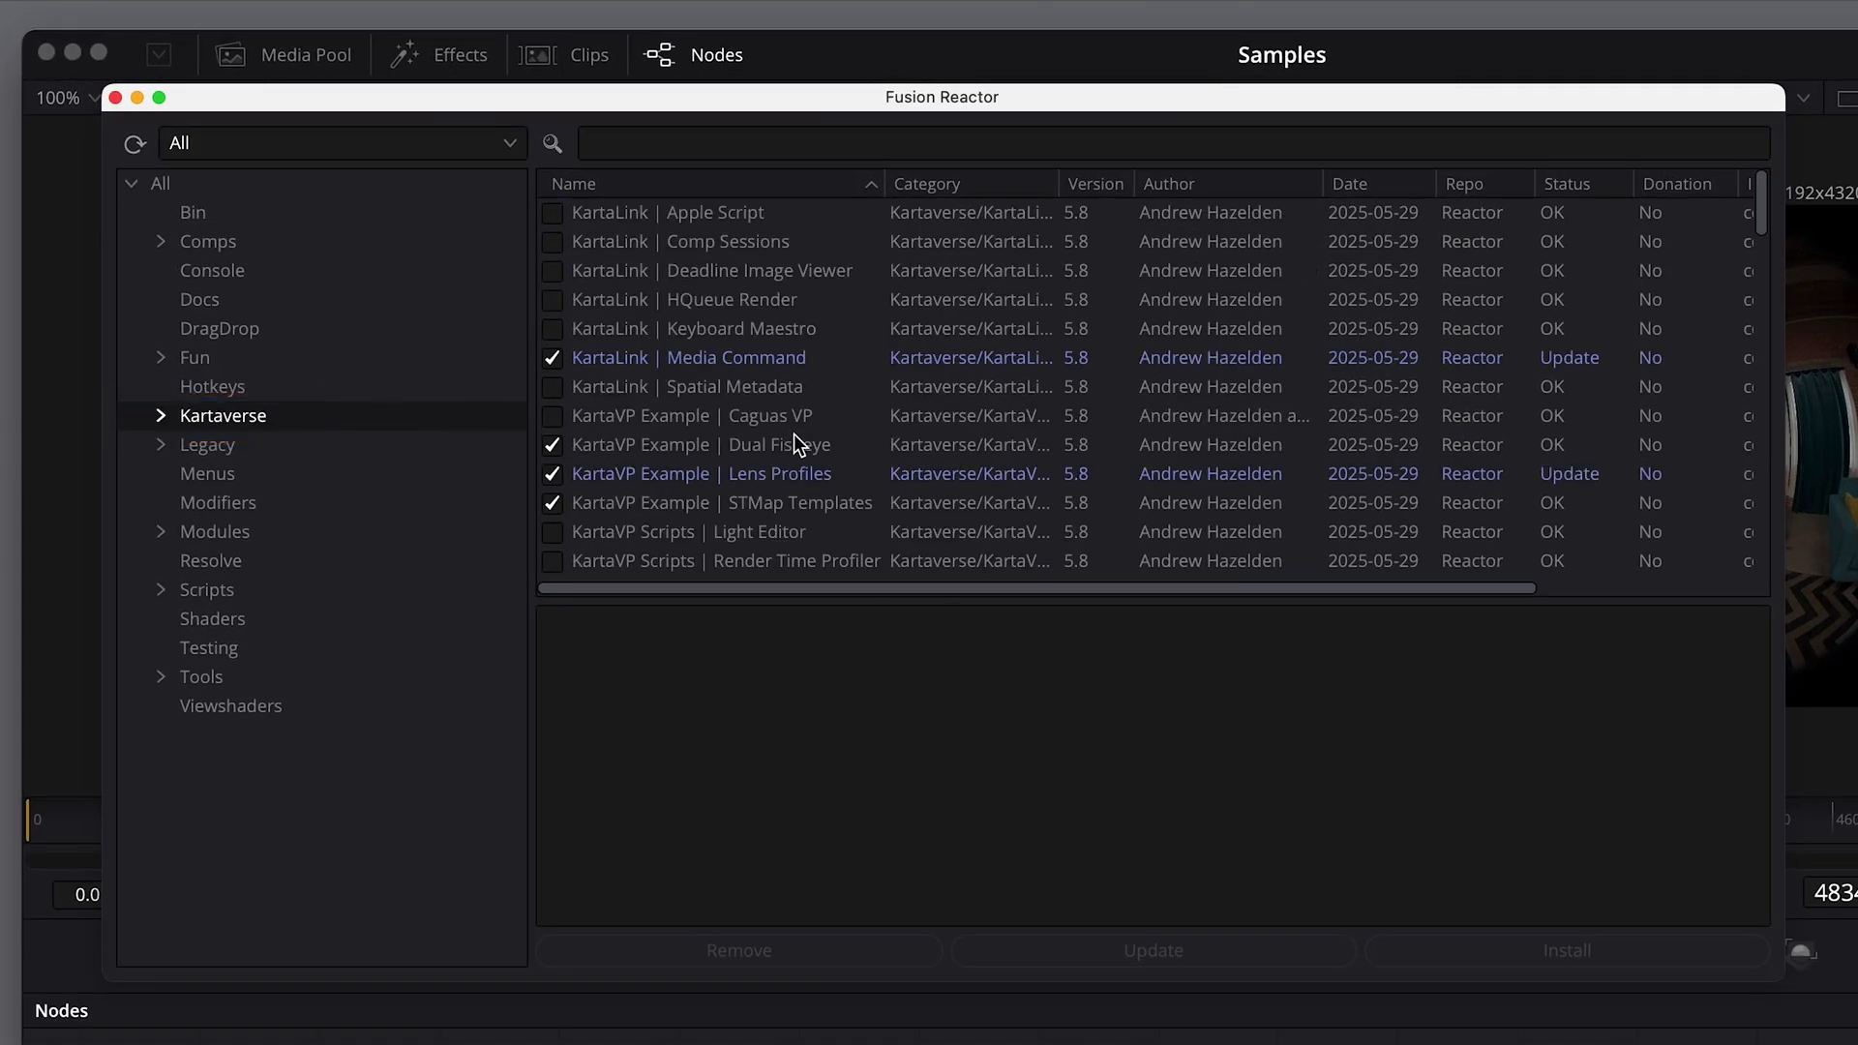
{"action": "scroll", "coordinate": [793, 435], "scroll_direction": "down", "scroll_amount": 2}
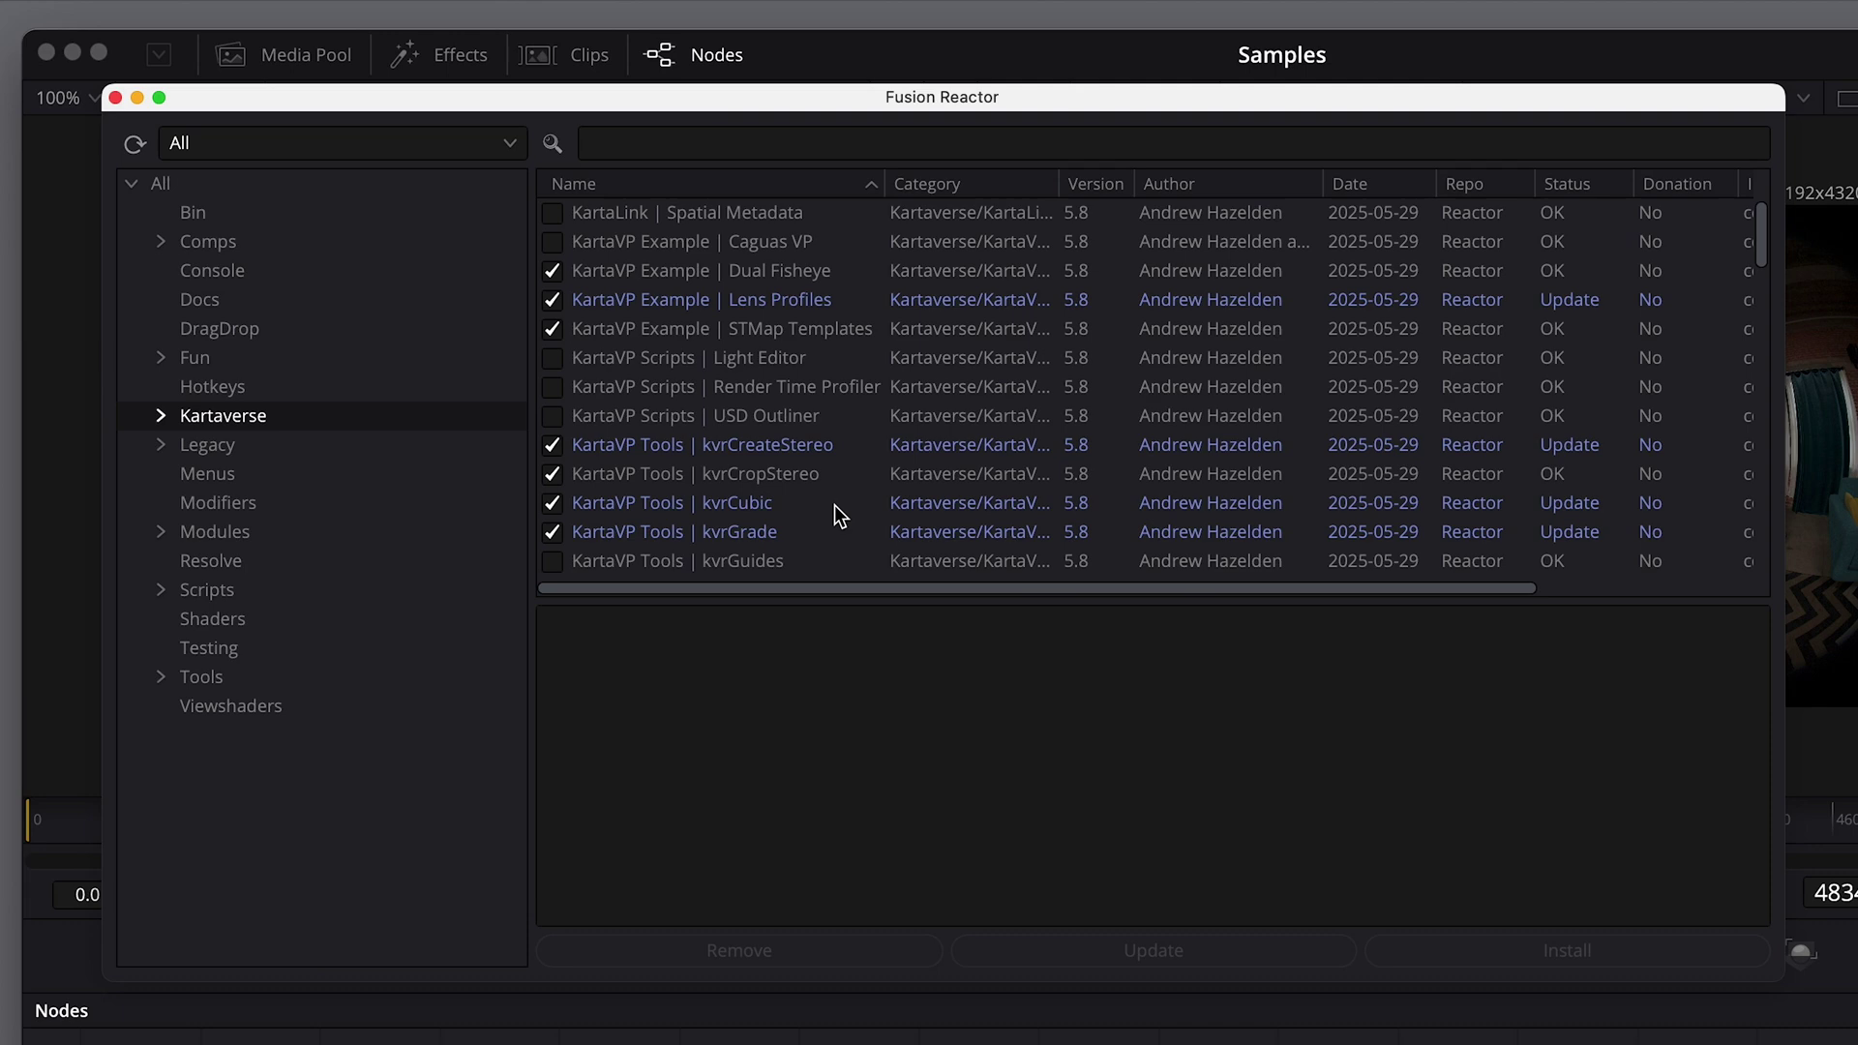
{"action": "scroll", "coordinate": [836, 518], "scroll_direction": "down", "scroll_amount": 2}
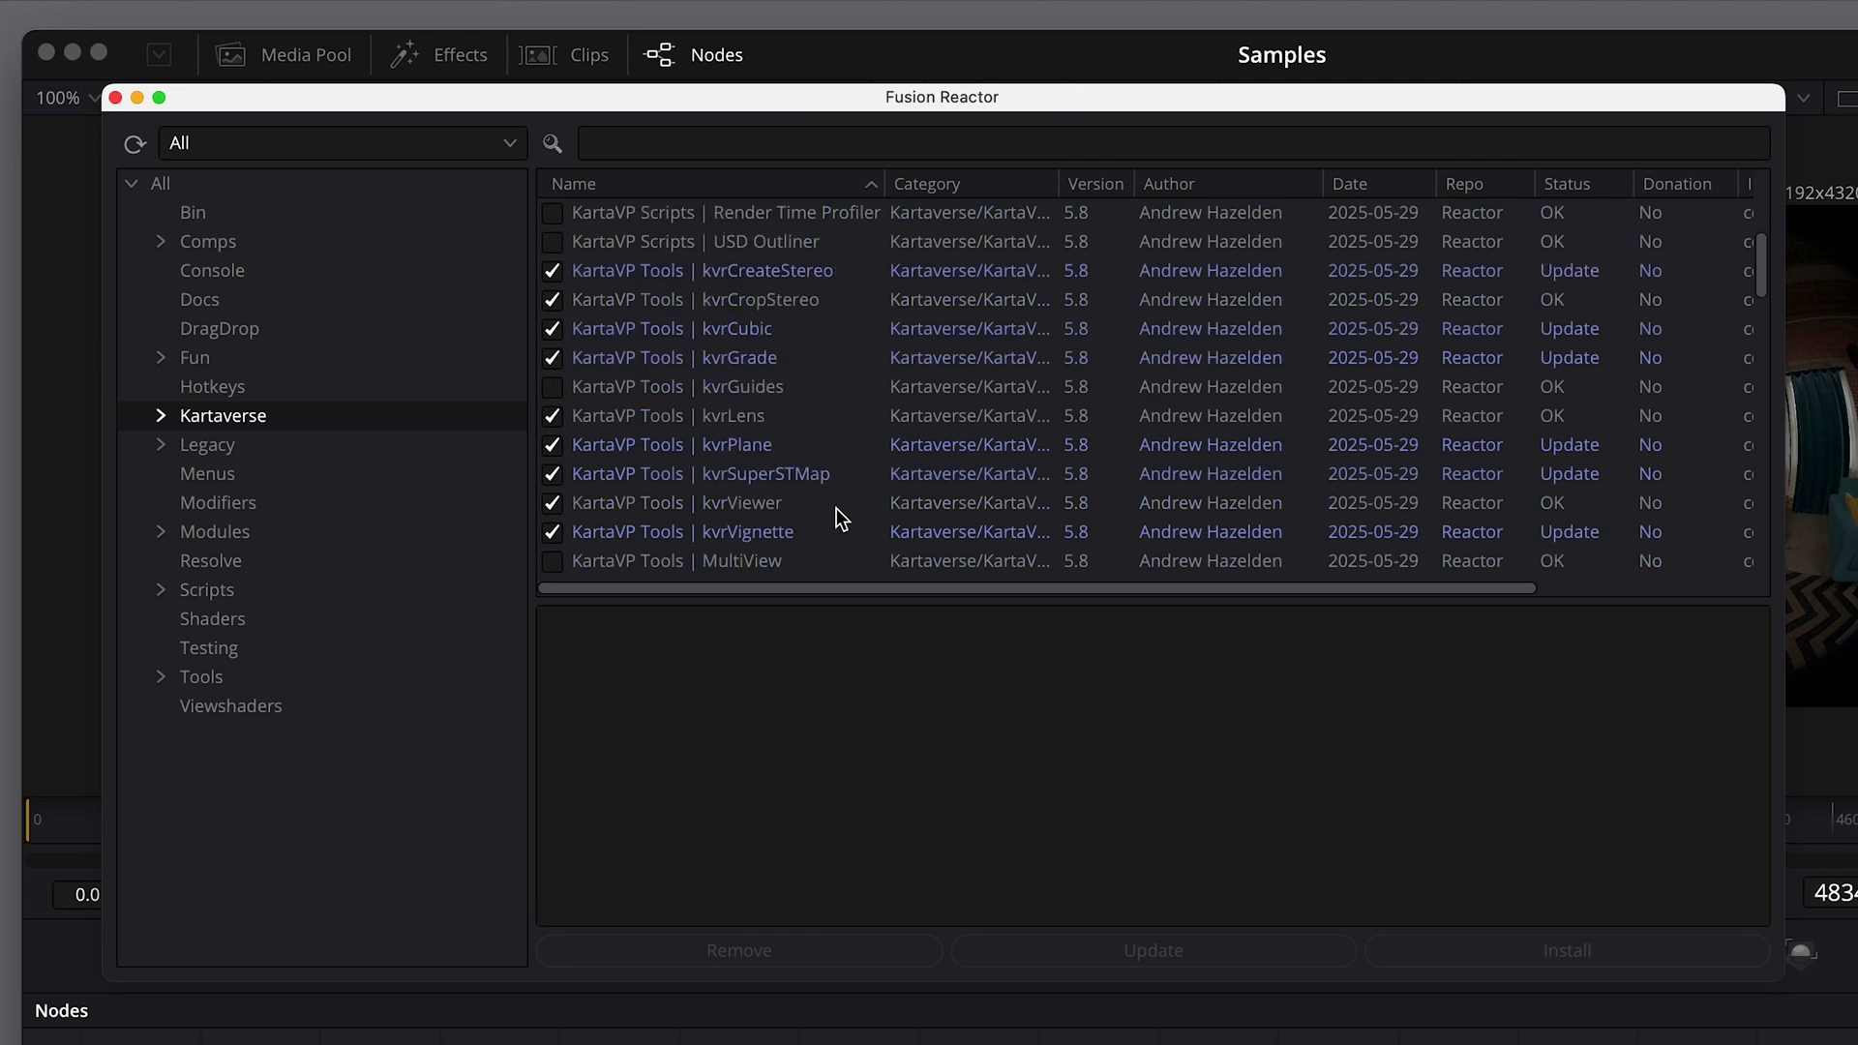
{"action": "scroll", "coordinate": [836, 508], "scroll_direction": "down", "scroll_amount": 2}
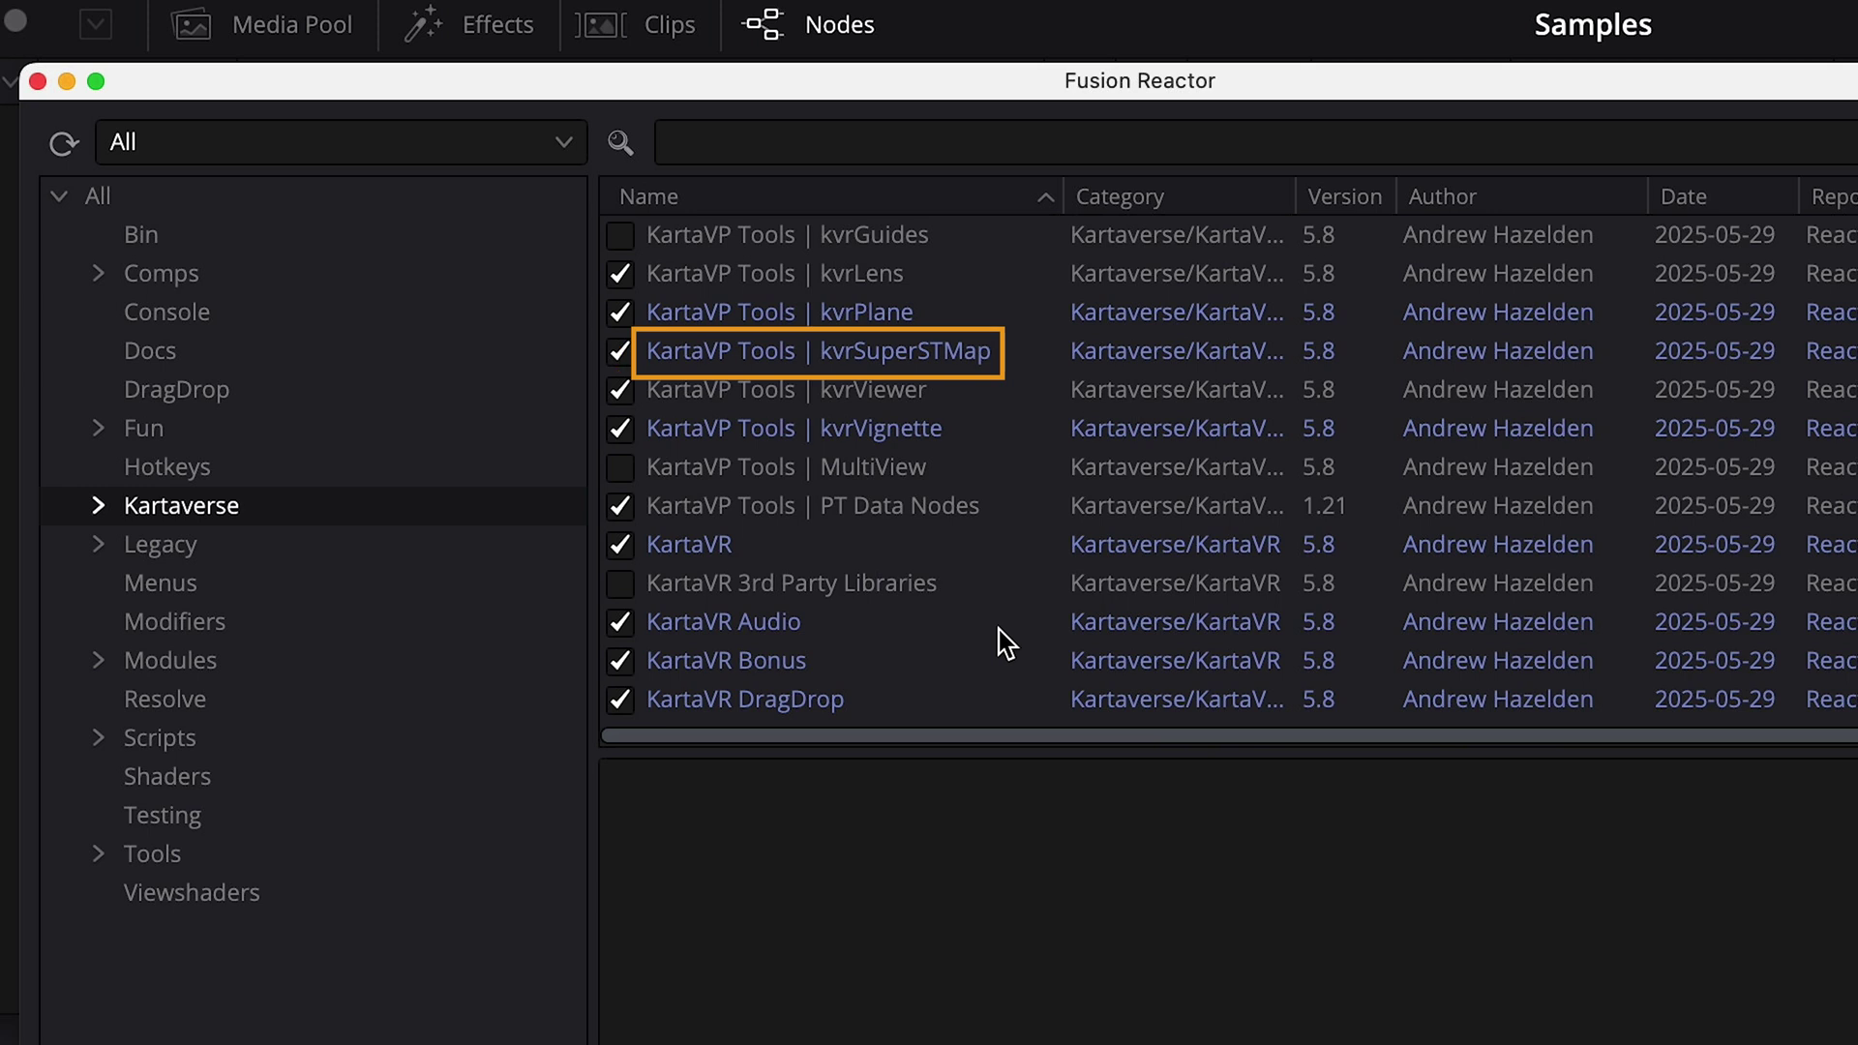
{"action": "scroll", "coordinate": [1000, 629], "scroll_direction": "down", "scroll_amount": 3}
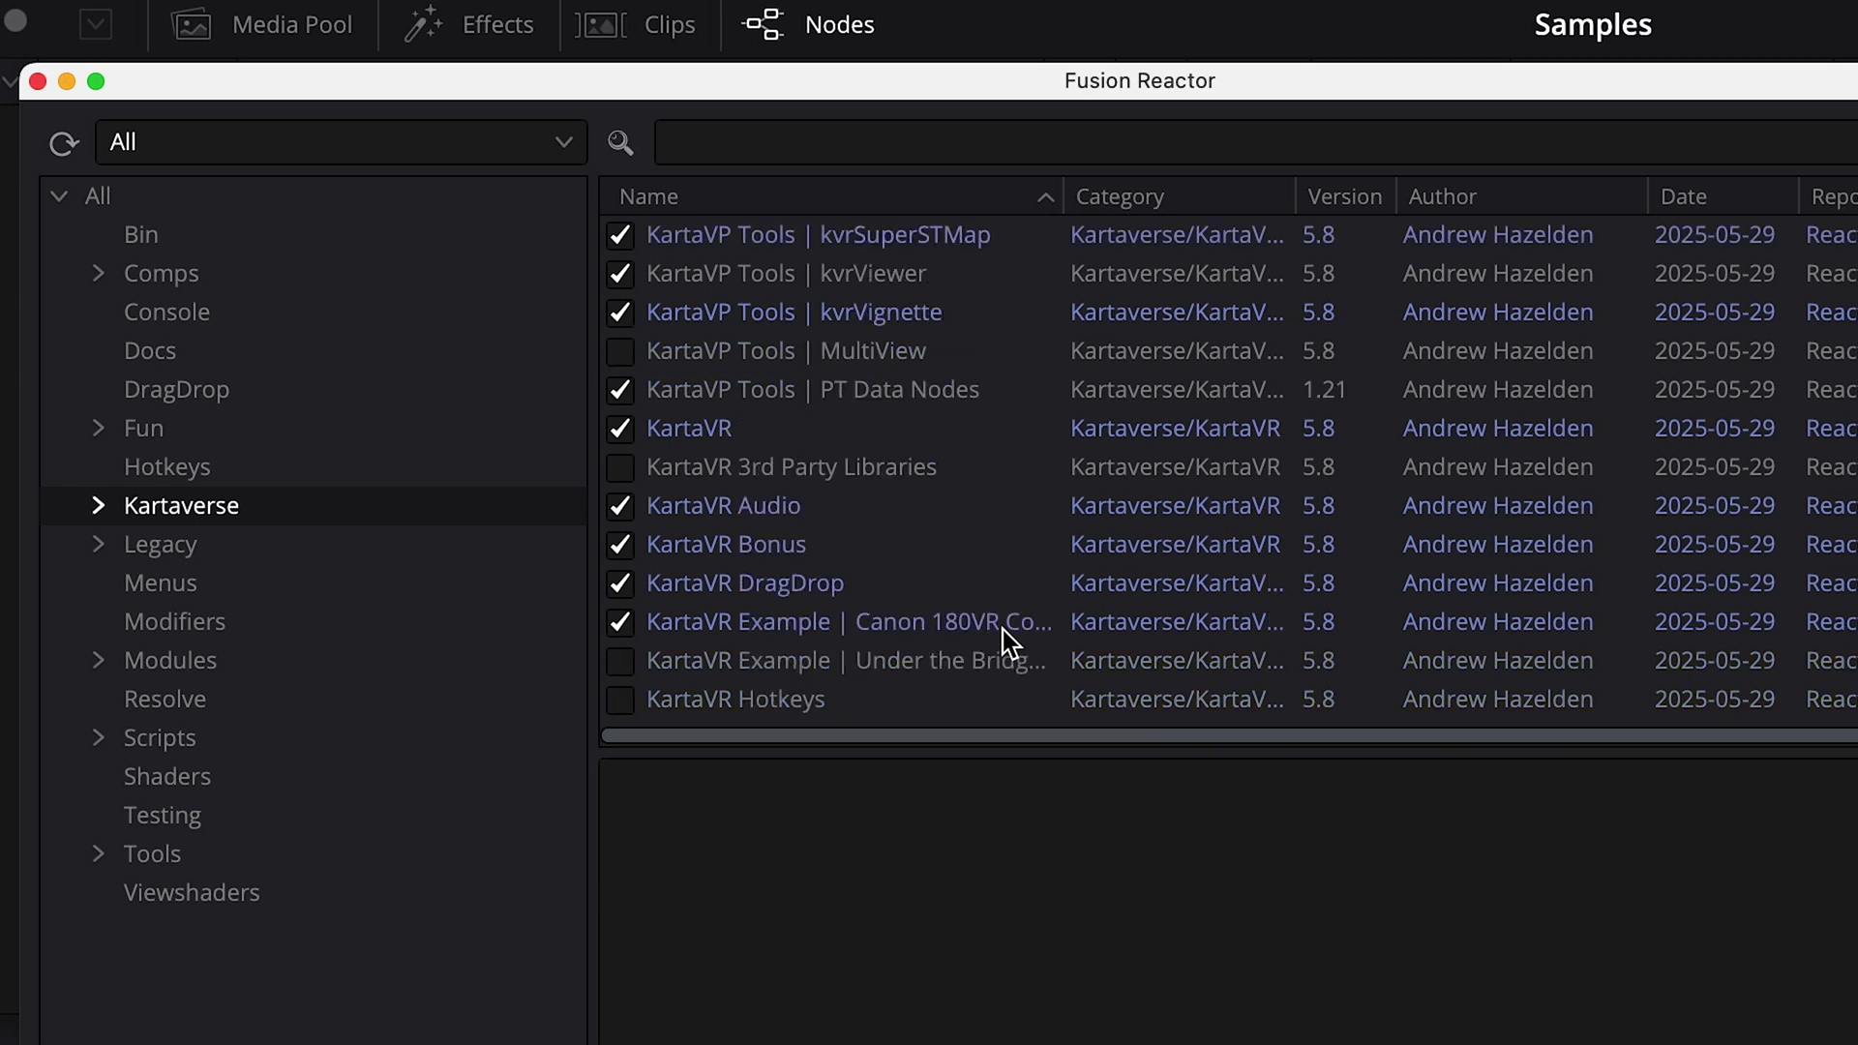
{"action": "scroll", "coordinate": [1002, 630], "scroll_direction": "up", "scroll_amount": 3}
{"action": "scroll", "coordinate": [1003, 630], "scroll_direction": "up", "scroll_amount": 12}
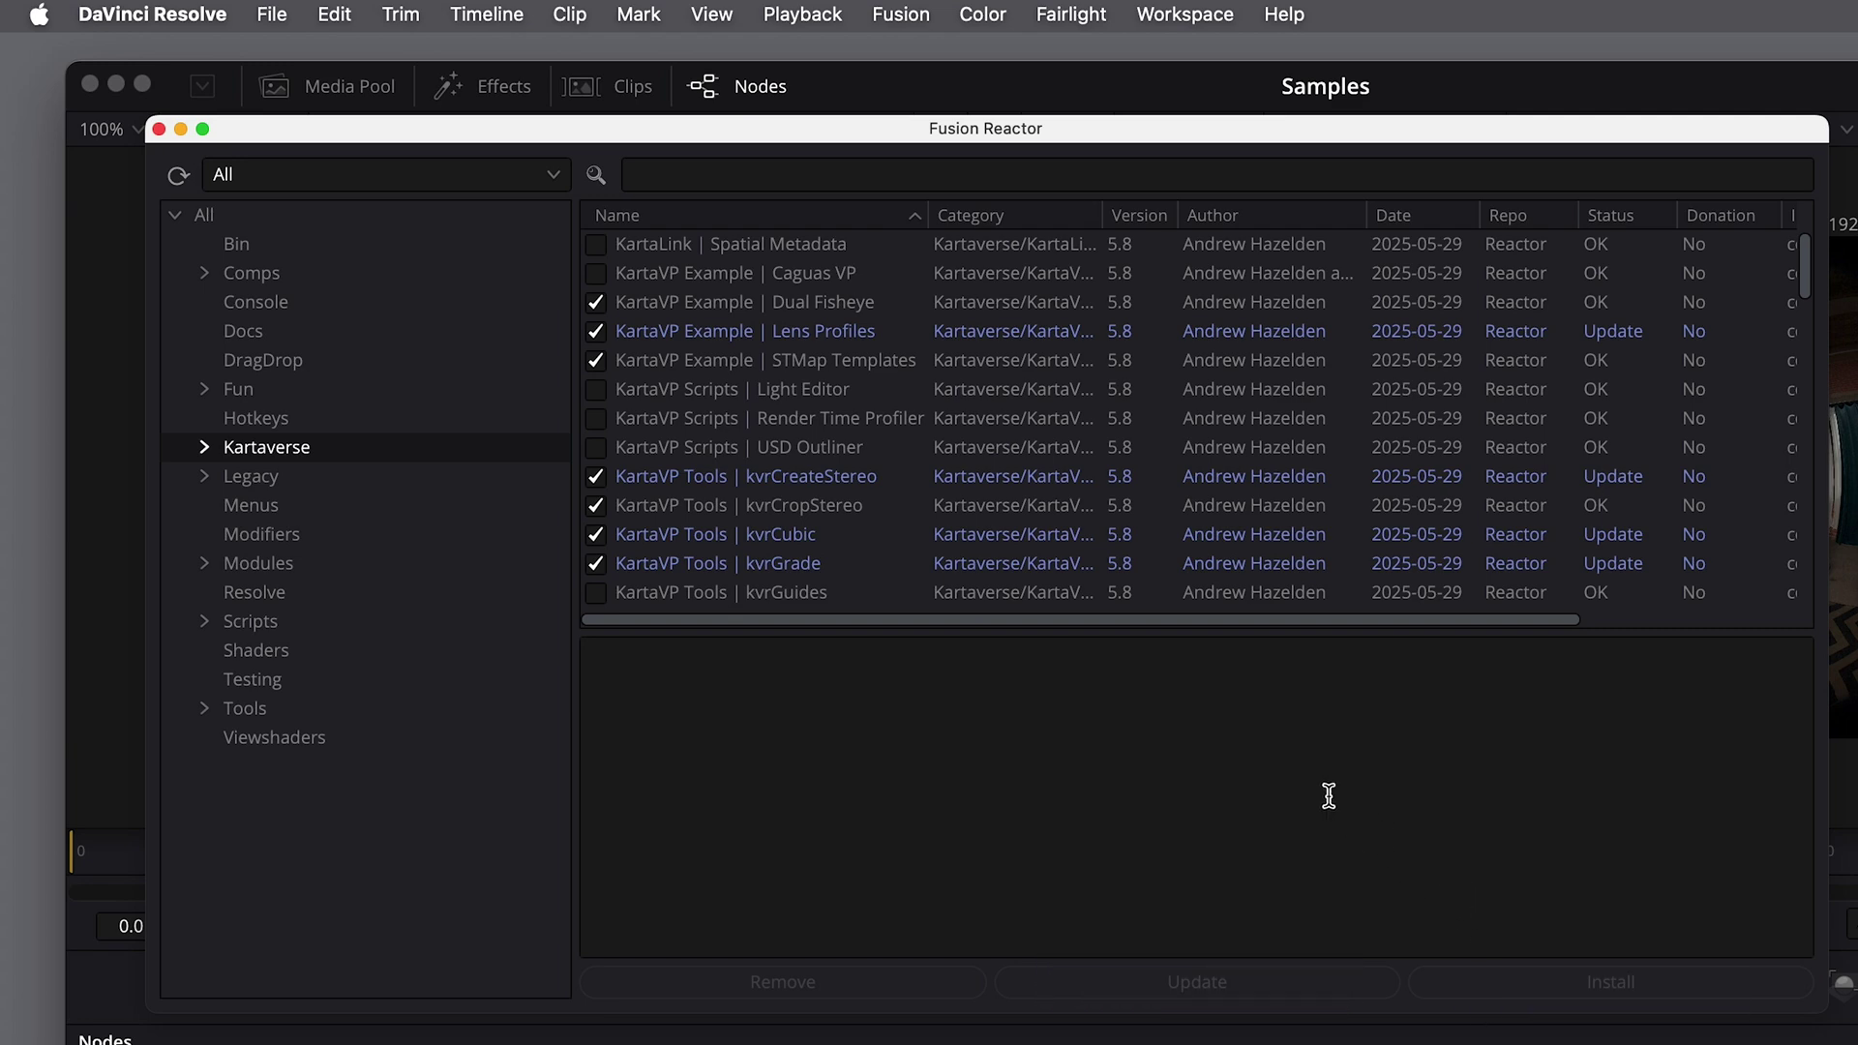
Step: Close Reactor, quit and relaunch DaVinci Resolve, and reopen the Samples project
{"action": "left_click", "coordinate": [159, 128]}
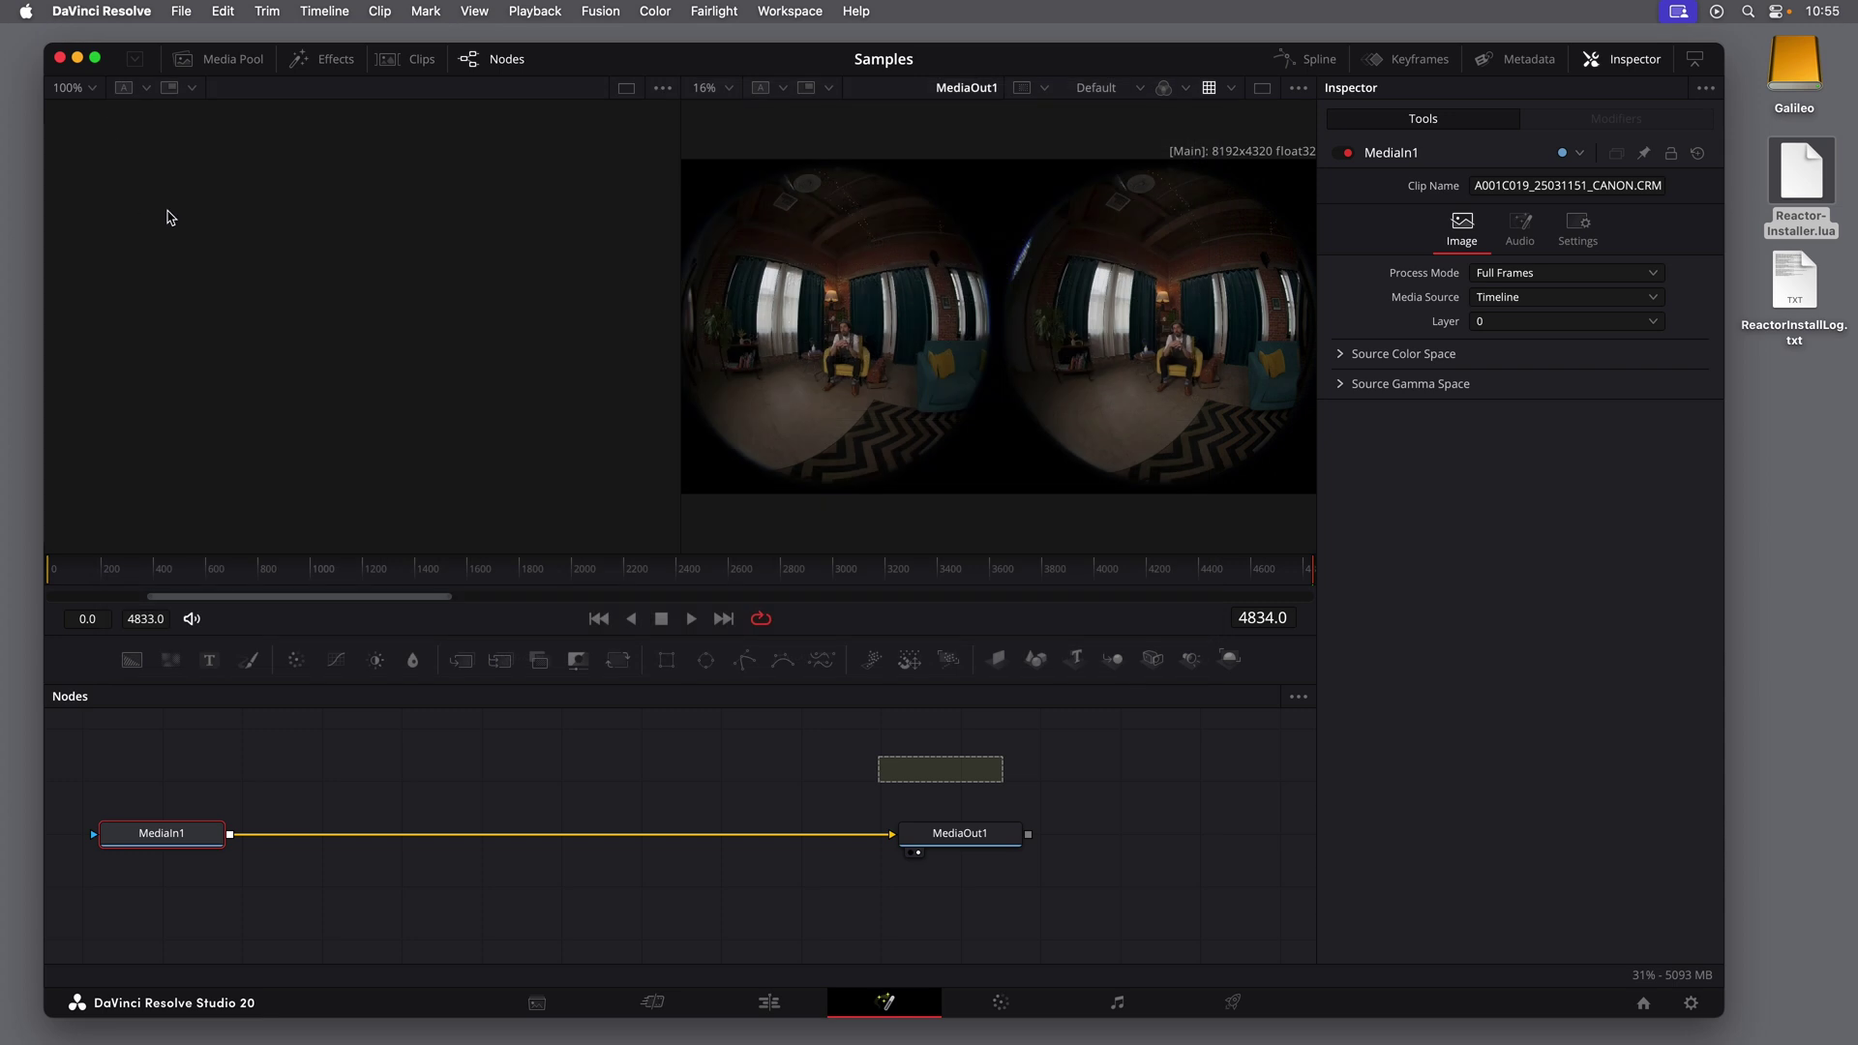
{"action": "left_click", "coordinate": [77, 11]}
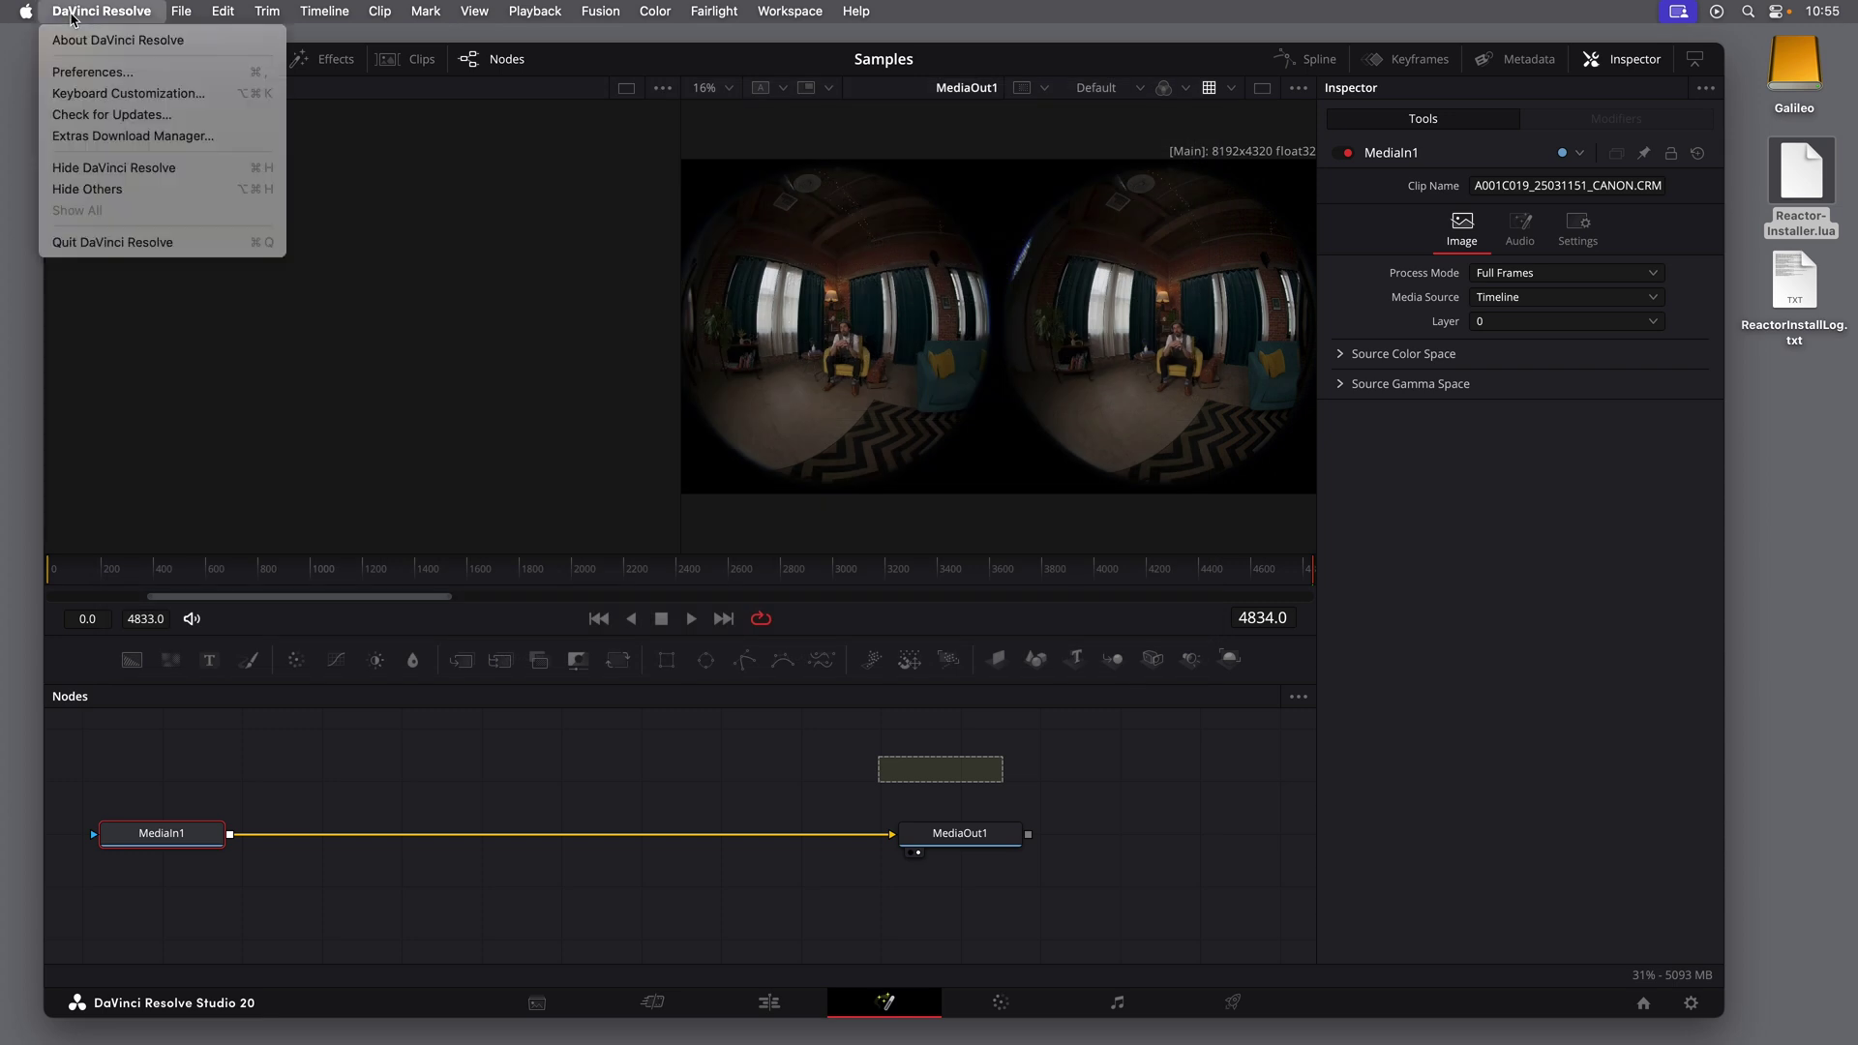
{"action": "left_click", "coordinate": [113, 242]}
{"action": "mouse_move", "coordinate": [1275, 1011]}
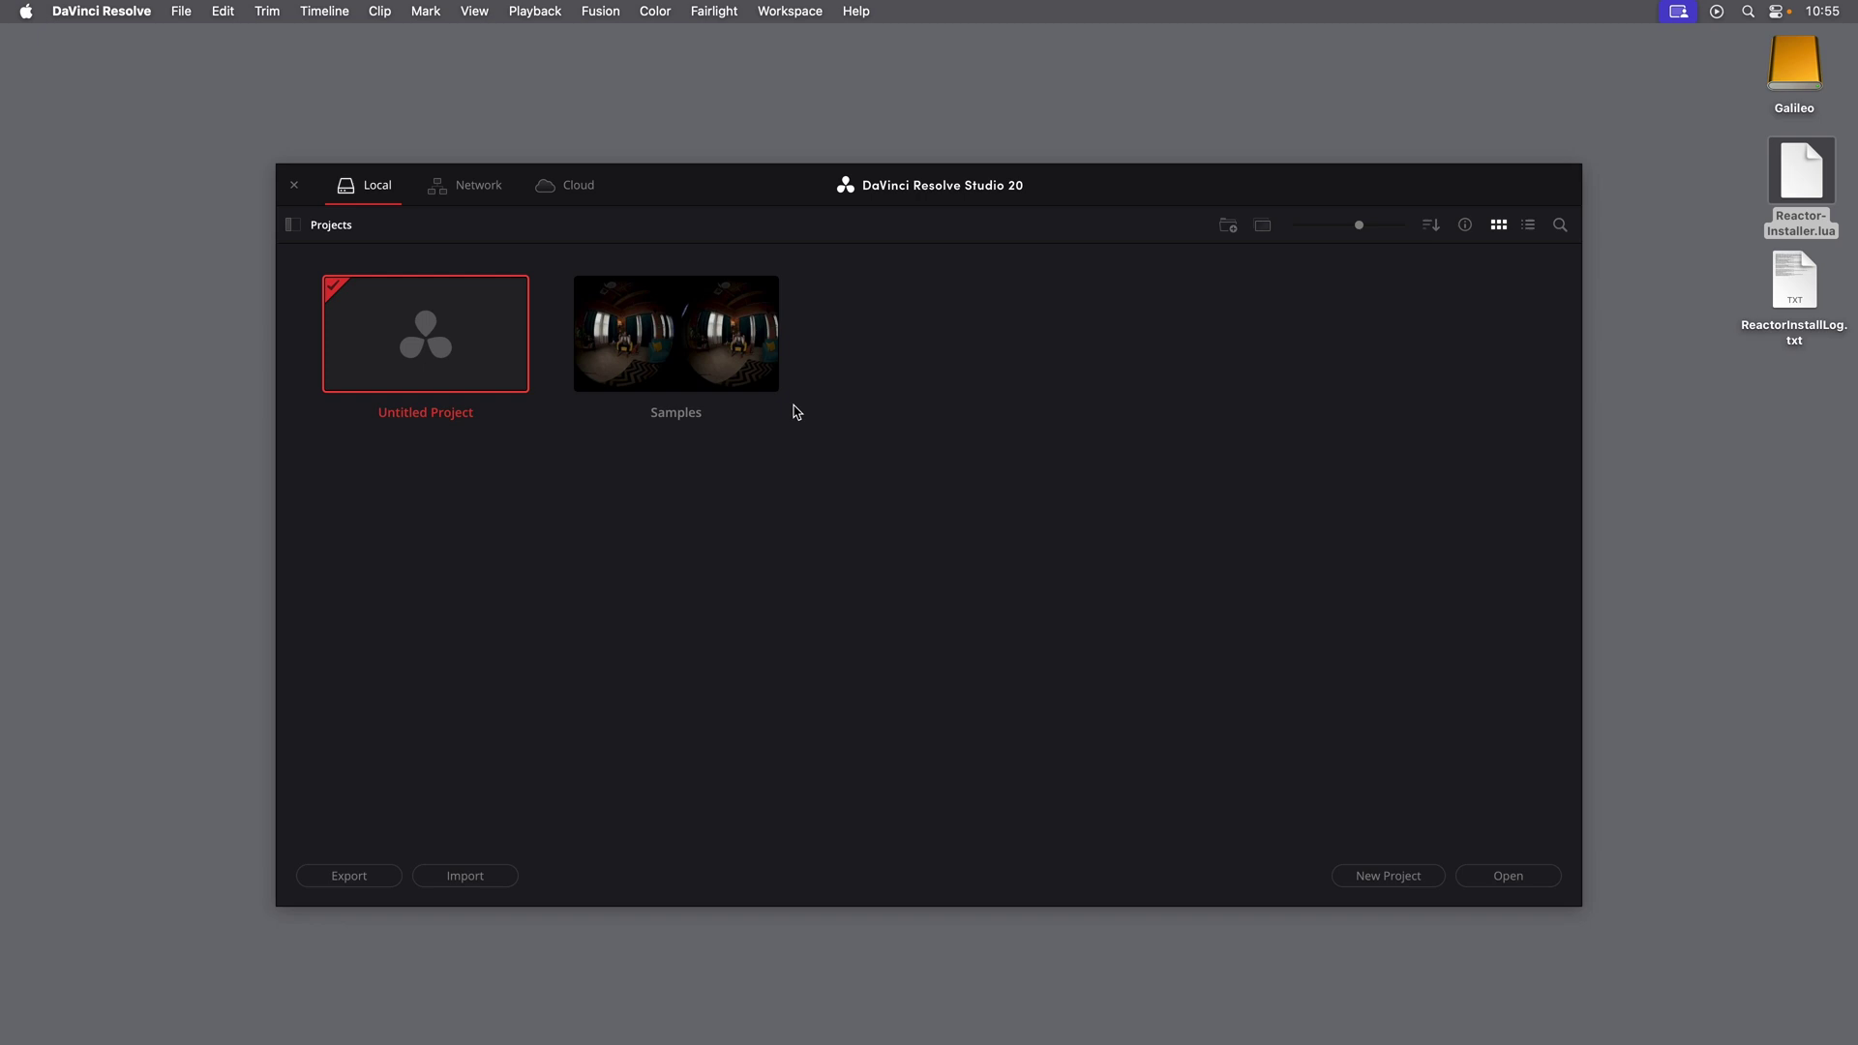
{"action": "double_click", "coordinate": [741, 354]}
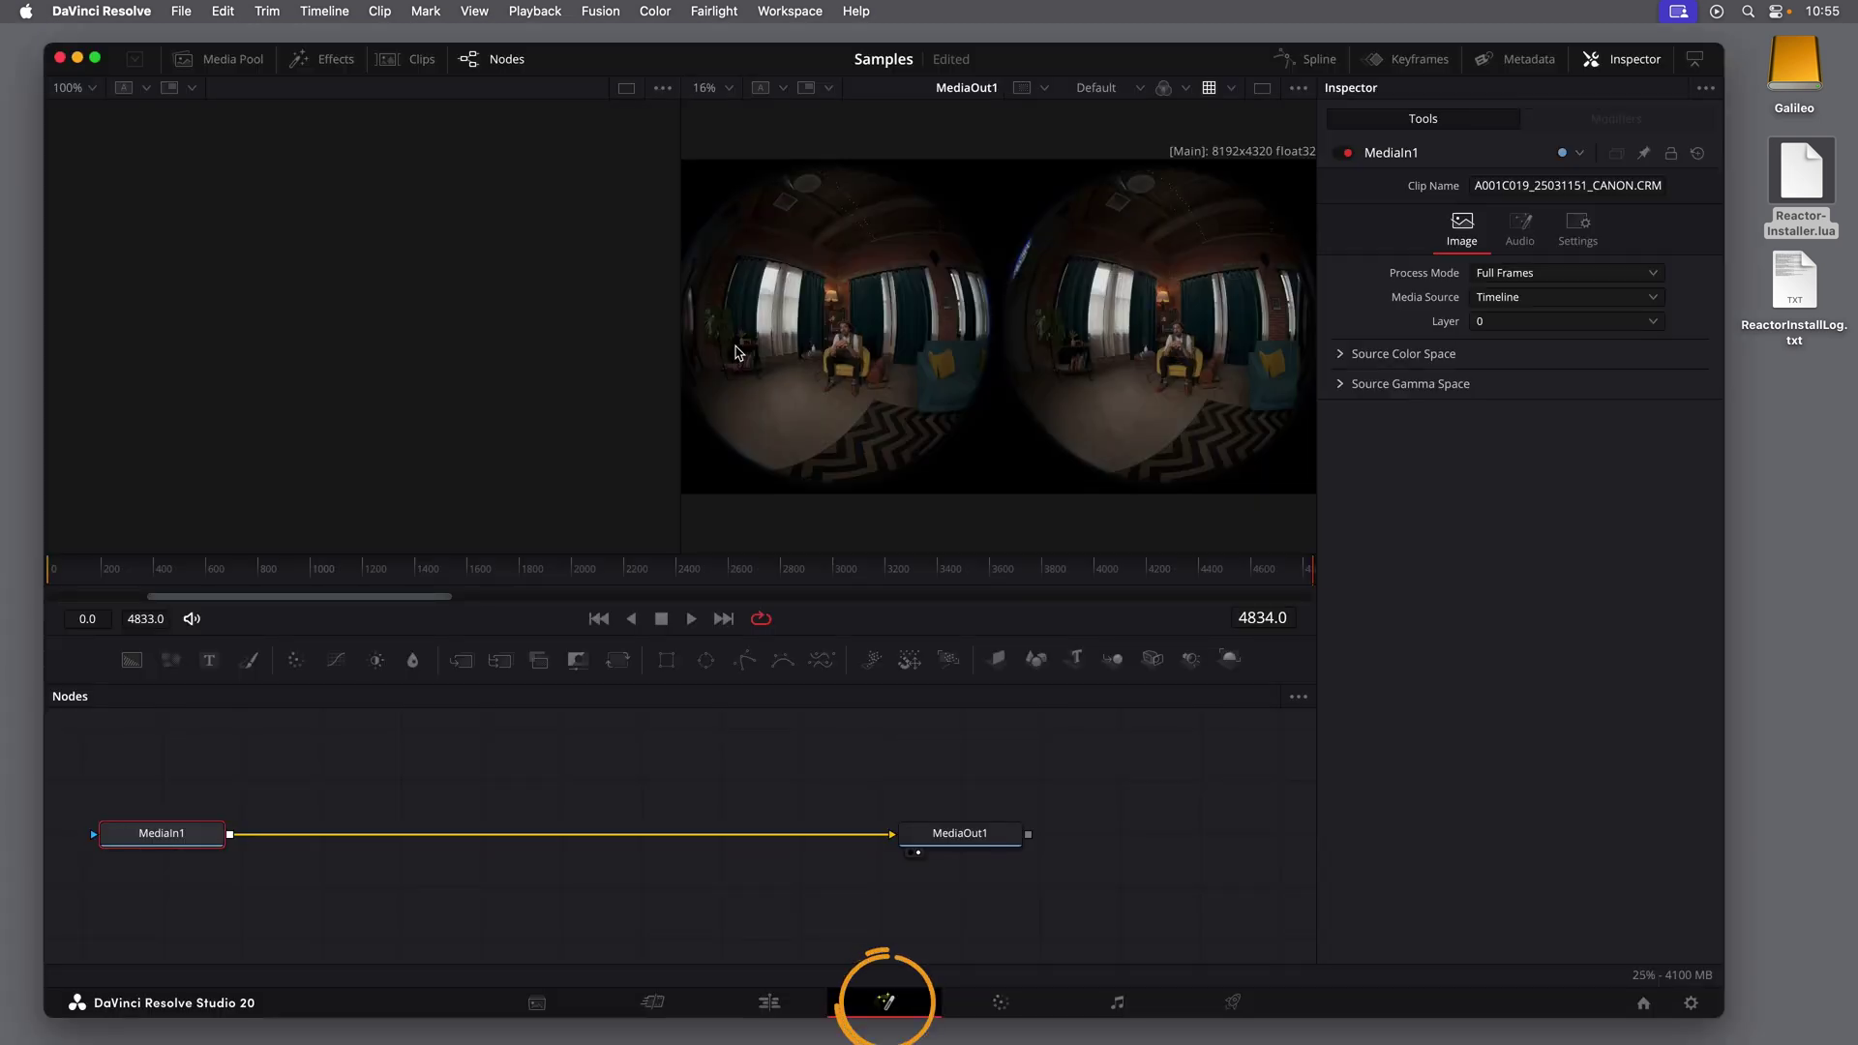
Step: Reveal Reactor's Comps folder in Finder via Workspace > Scripts > Reactor > Tools > Show Comps Folder
{"action": "left_click", "coordinate": [791, 12]}
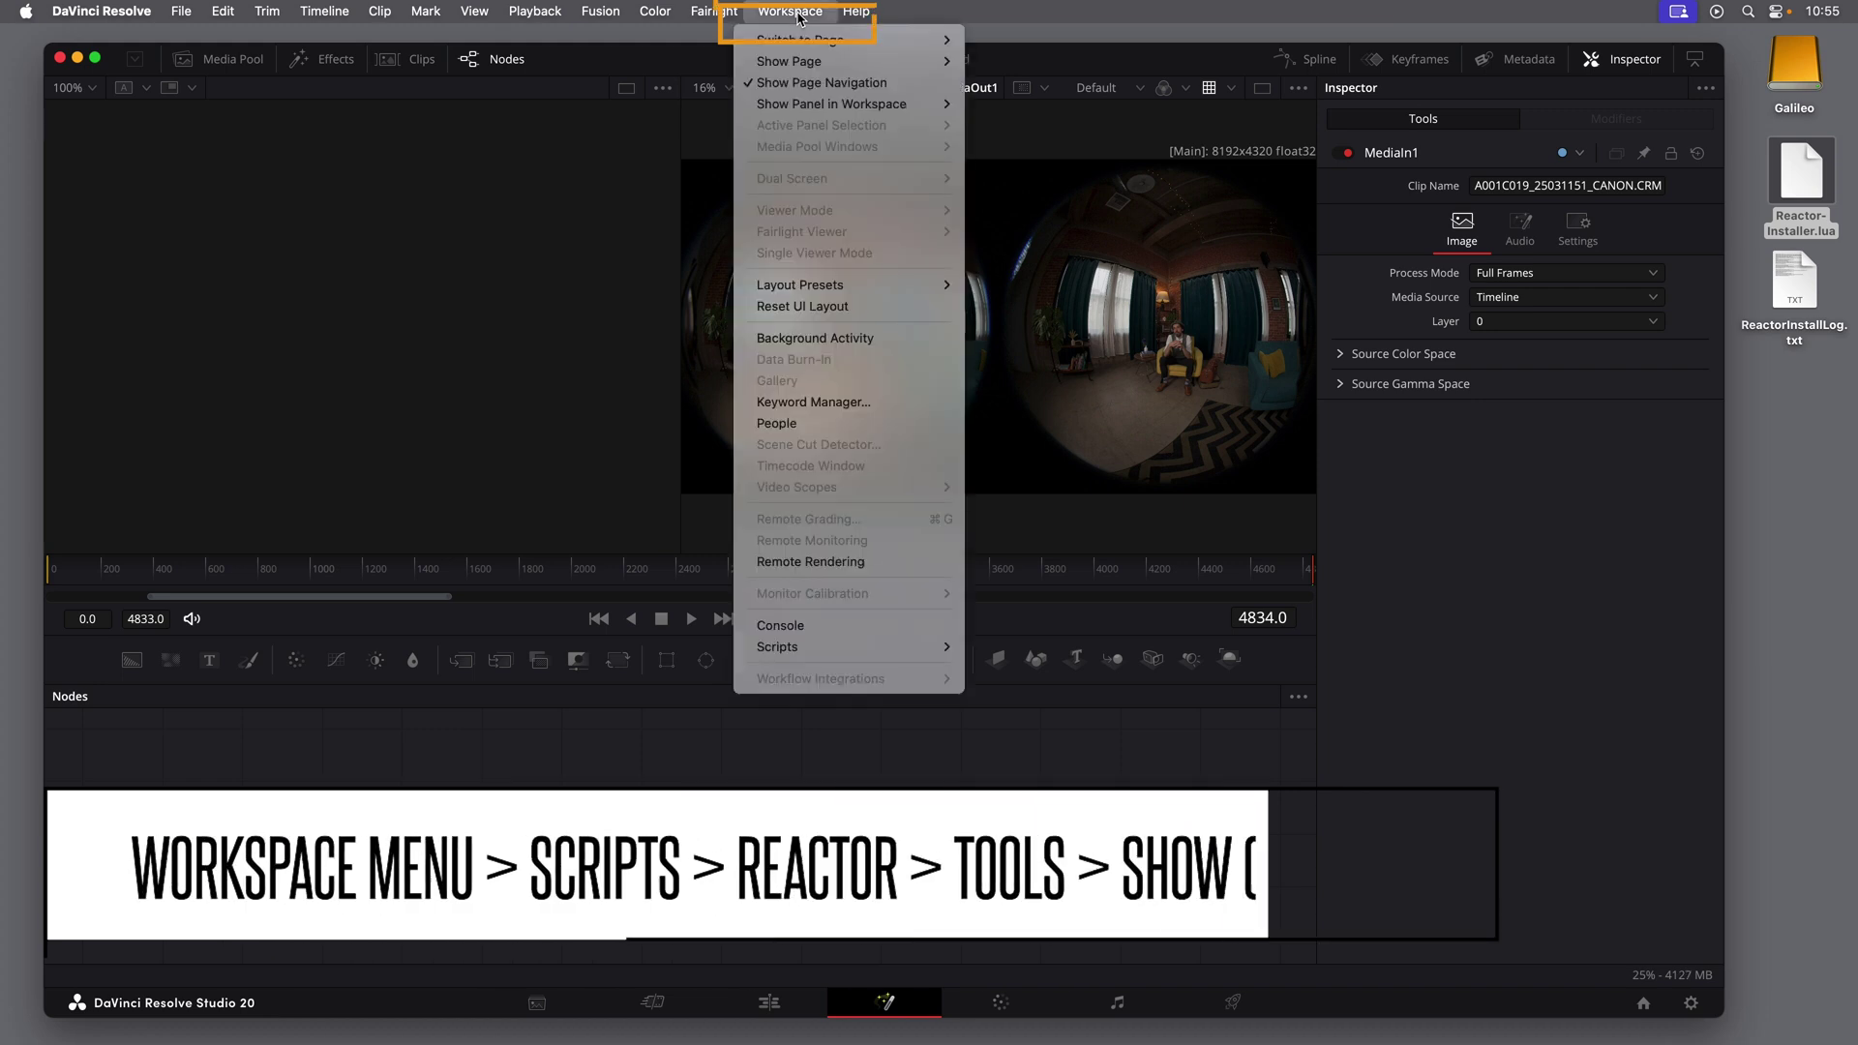
{"action": "mouse_move", "coordinate": [915, 649]}
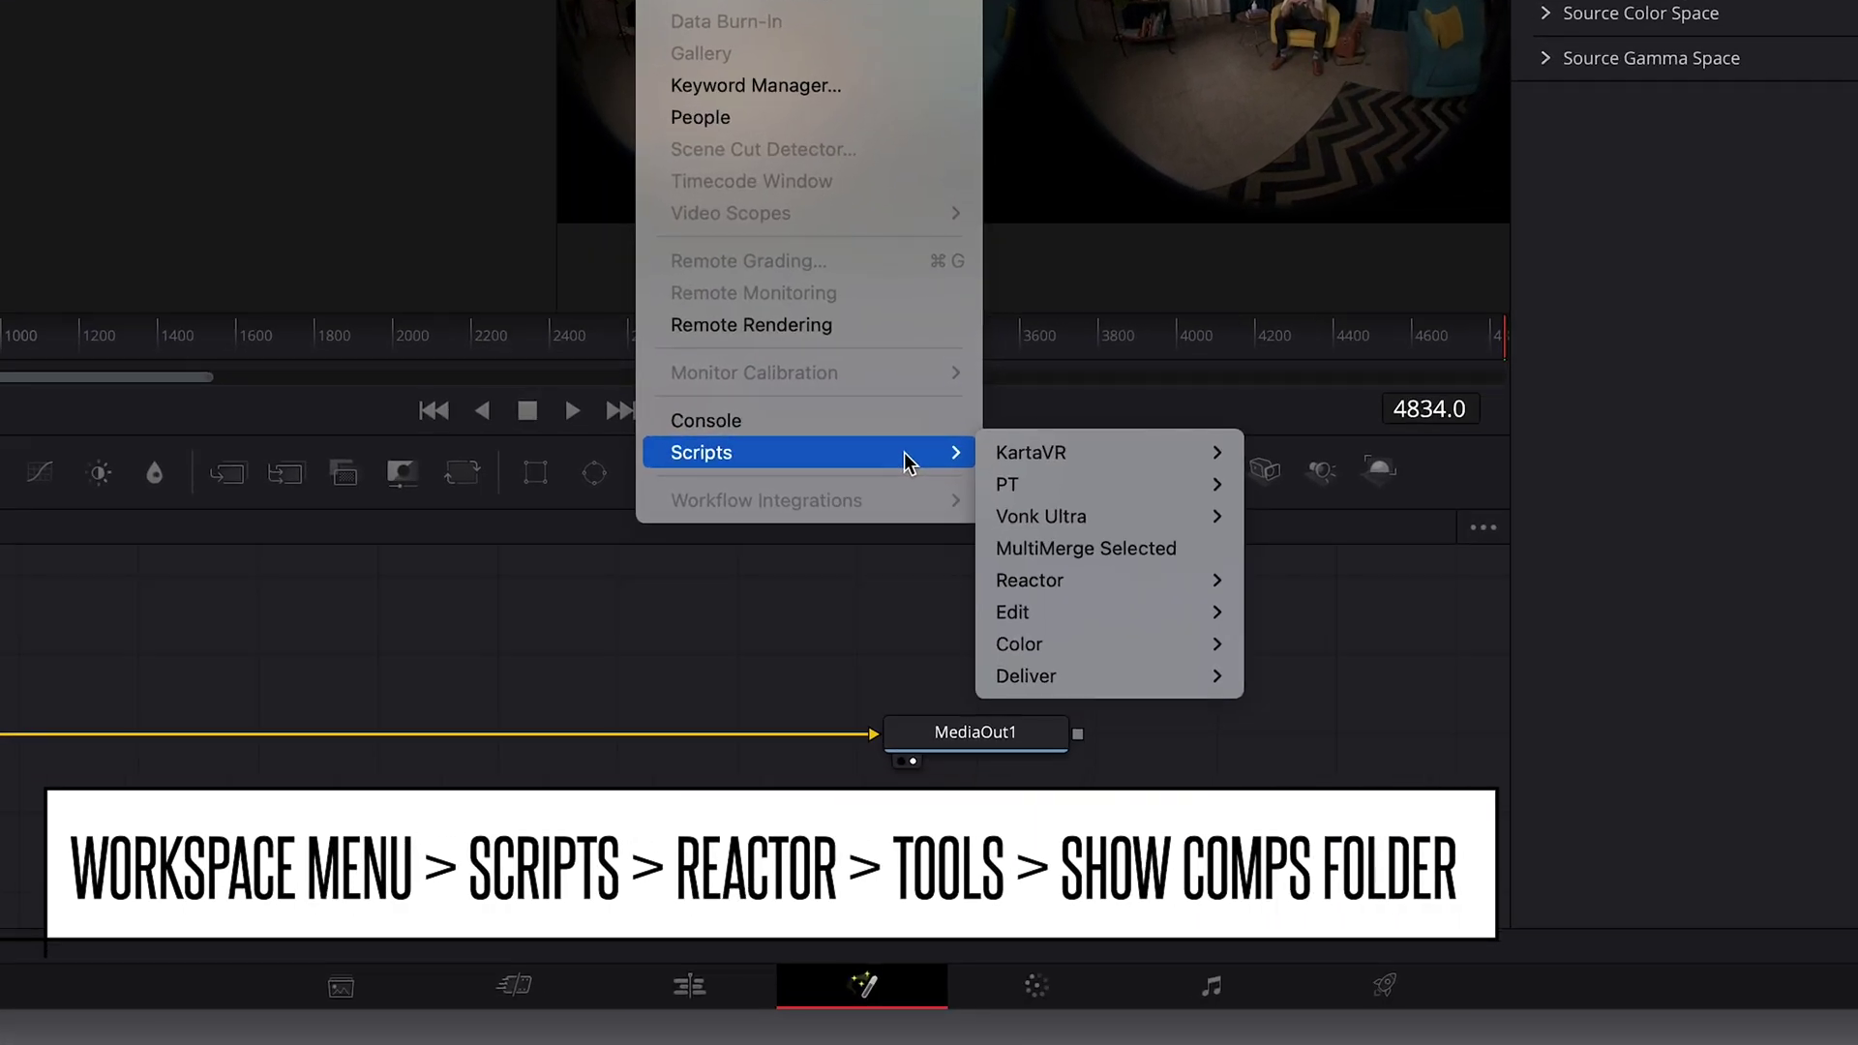
{"action": "mouse_move", "coordinate": [1081, 588]}
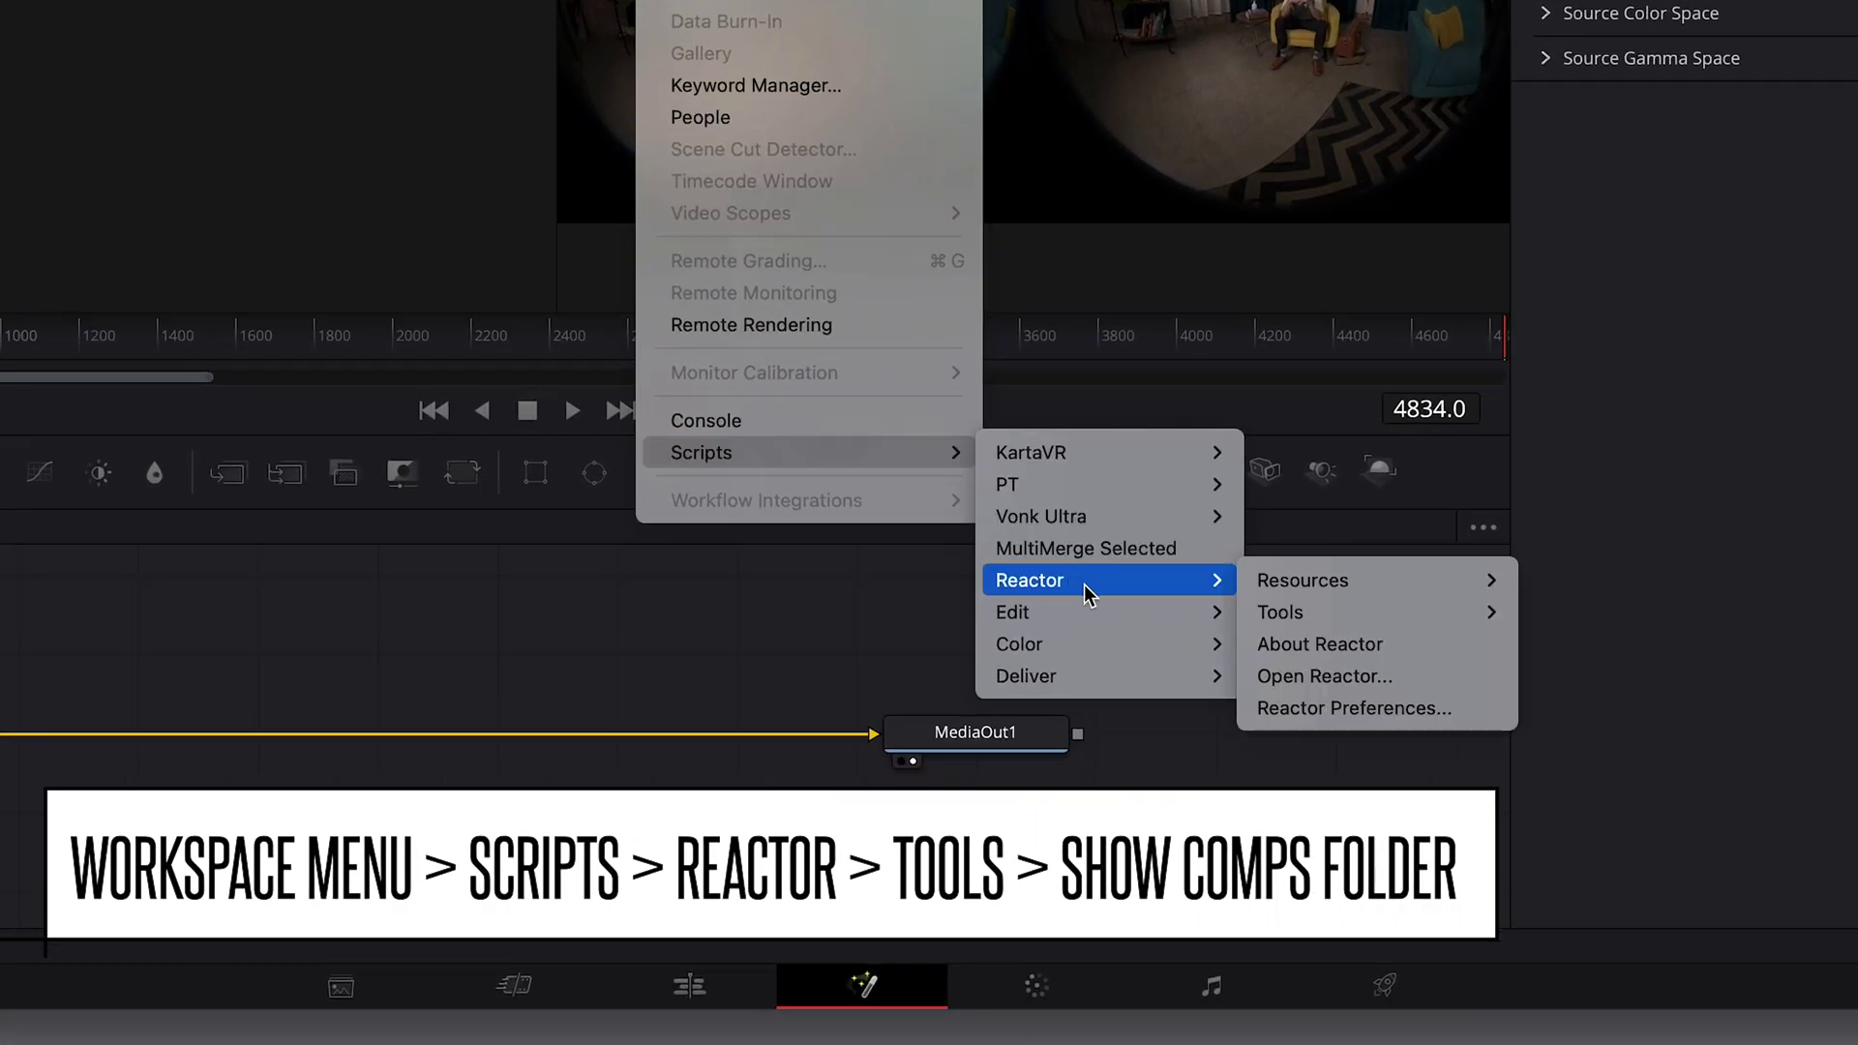
{"action": "mouse_move", "coordinate": [1314, 631]}
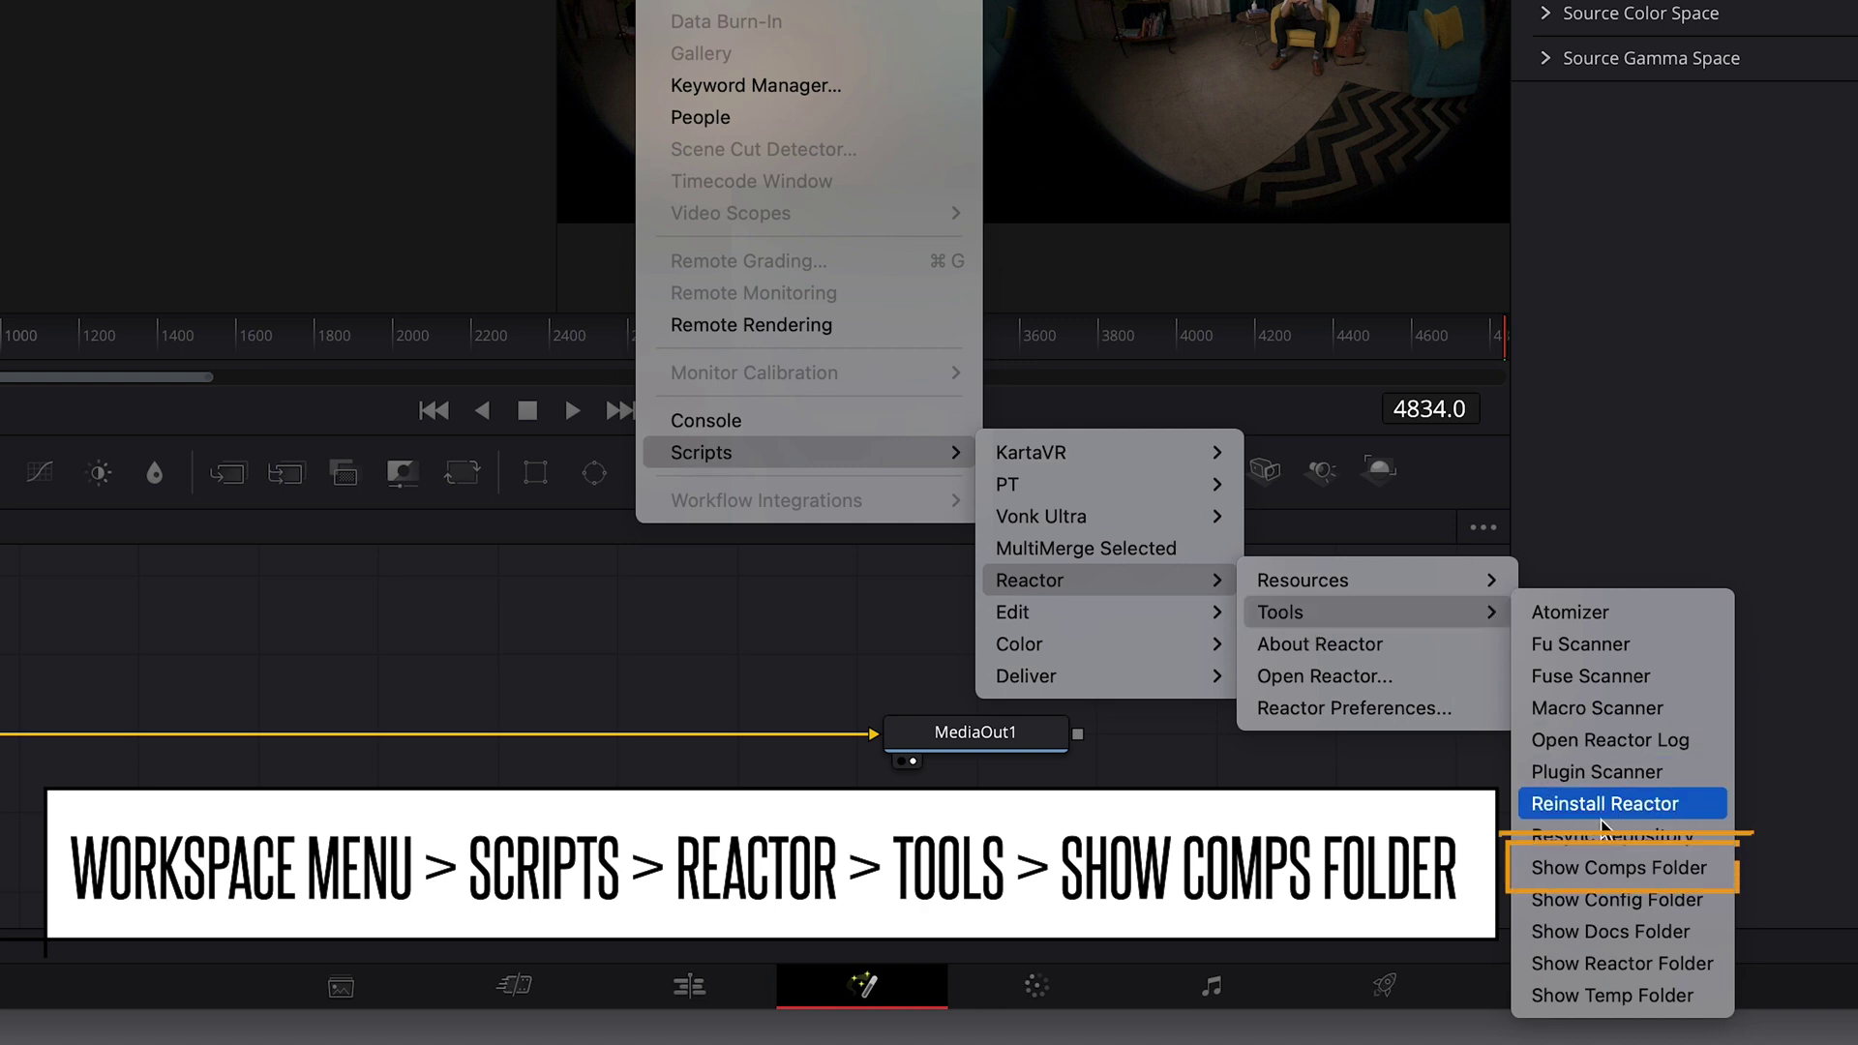
{"action": "left_click", "coordinate": [1609, 864]}
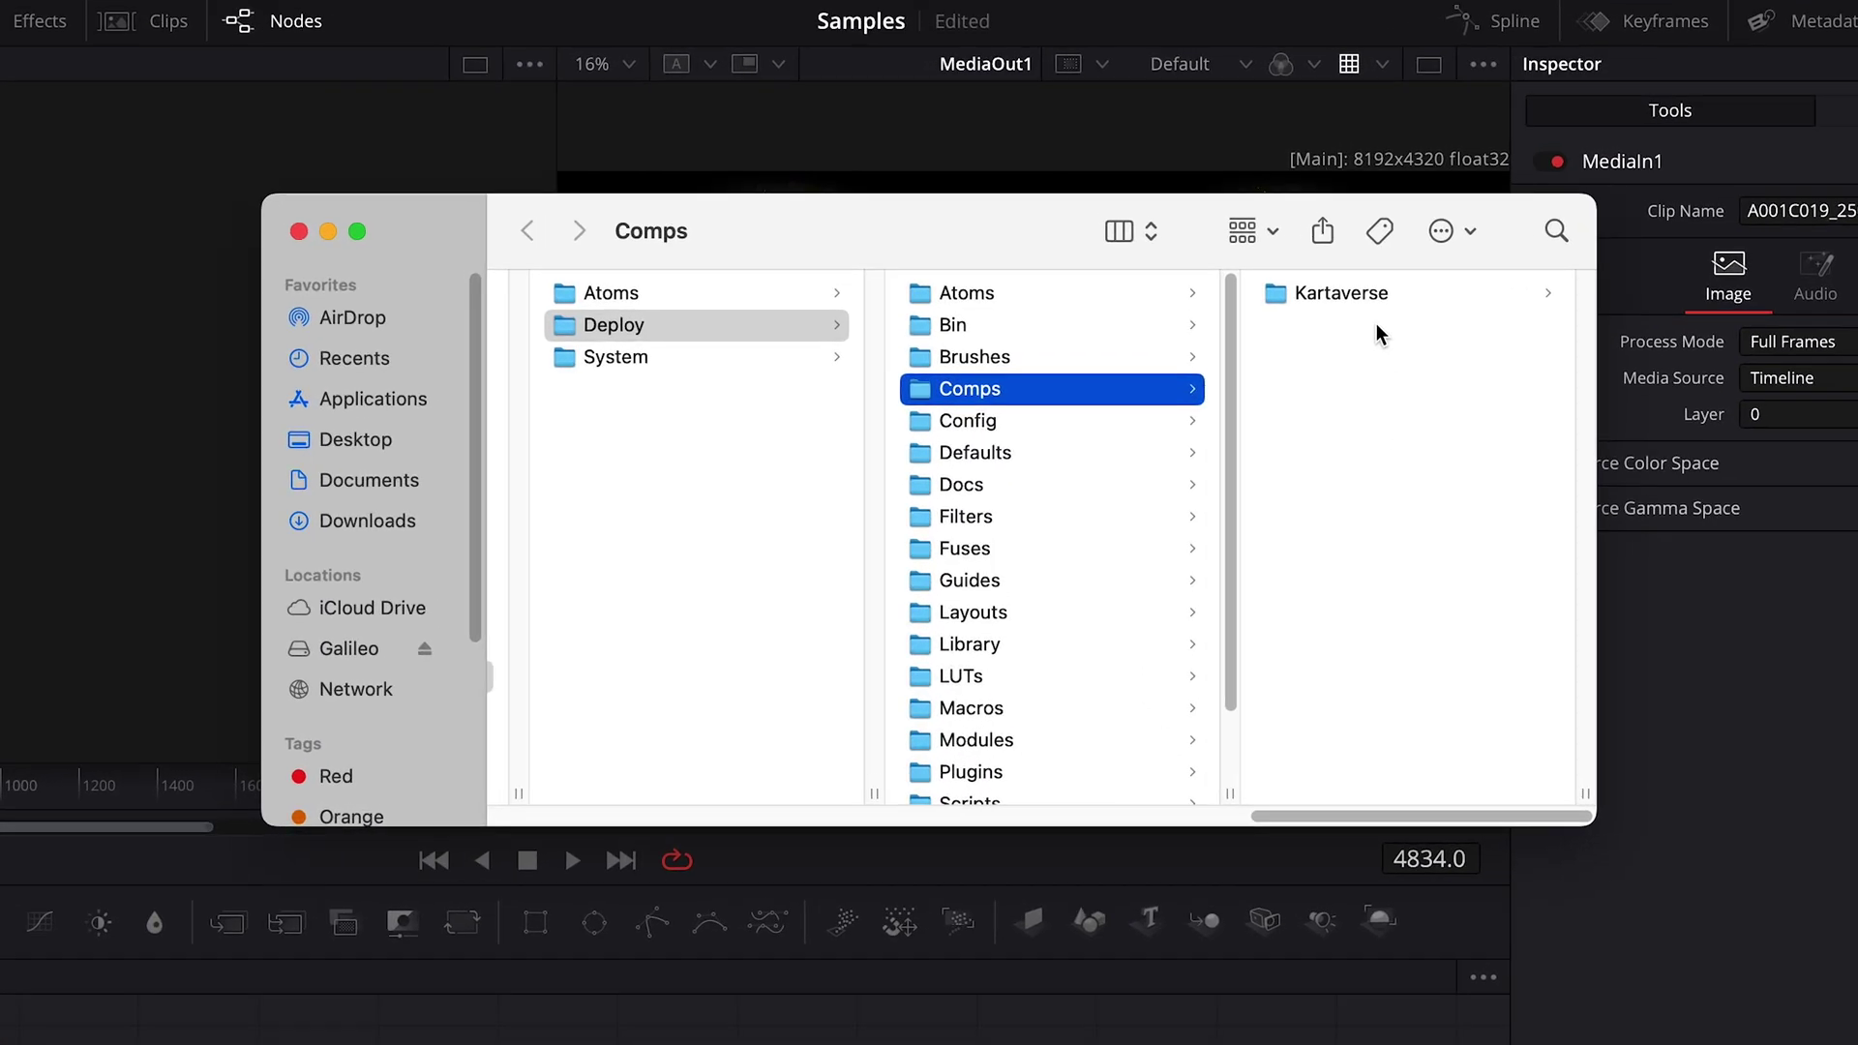
Step: Navigate Comps > Kartaverse > KartaVP > STMaps > Canon > R5C > RF 5.2mm F2.8L Dual Fisheye
{"action": "left_click", "coordinate": [1225, 242]}
{"action": "left_click", "coordinate": [1370, 296]}
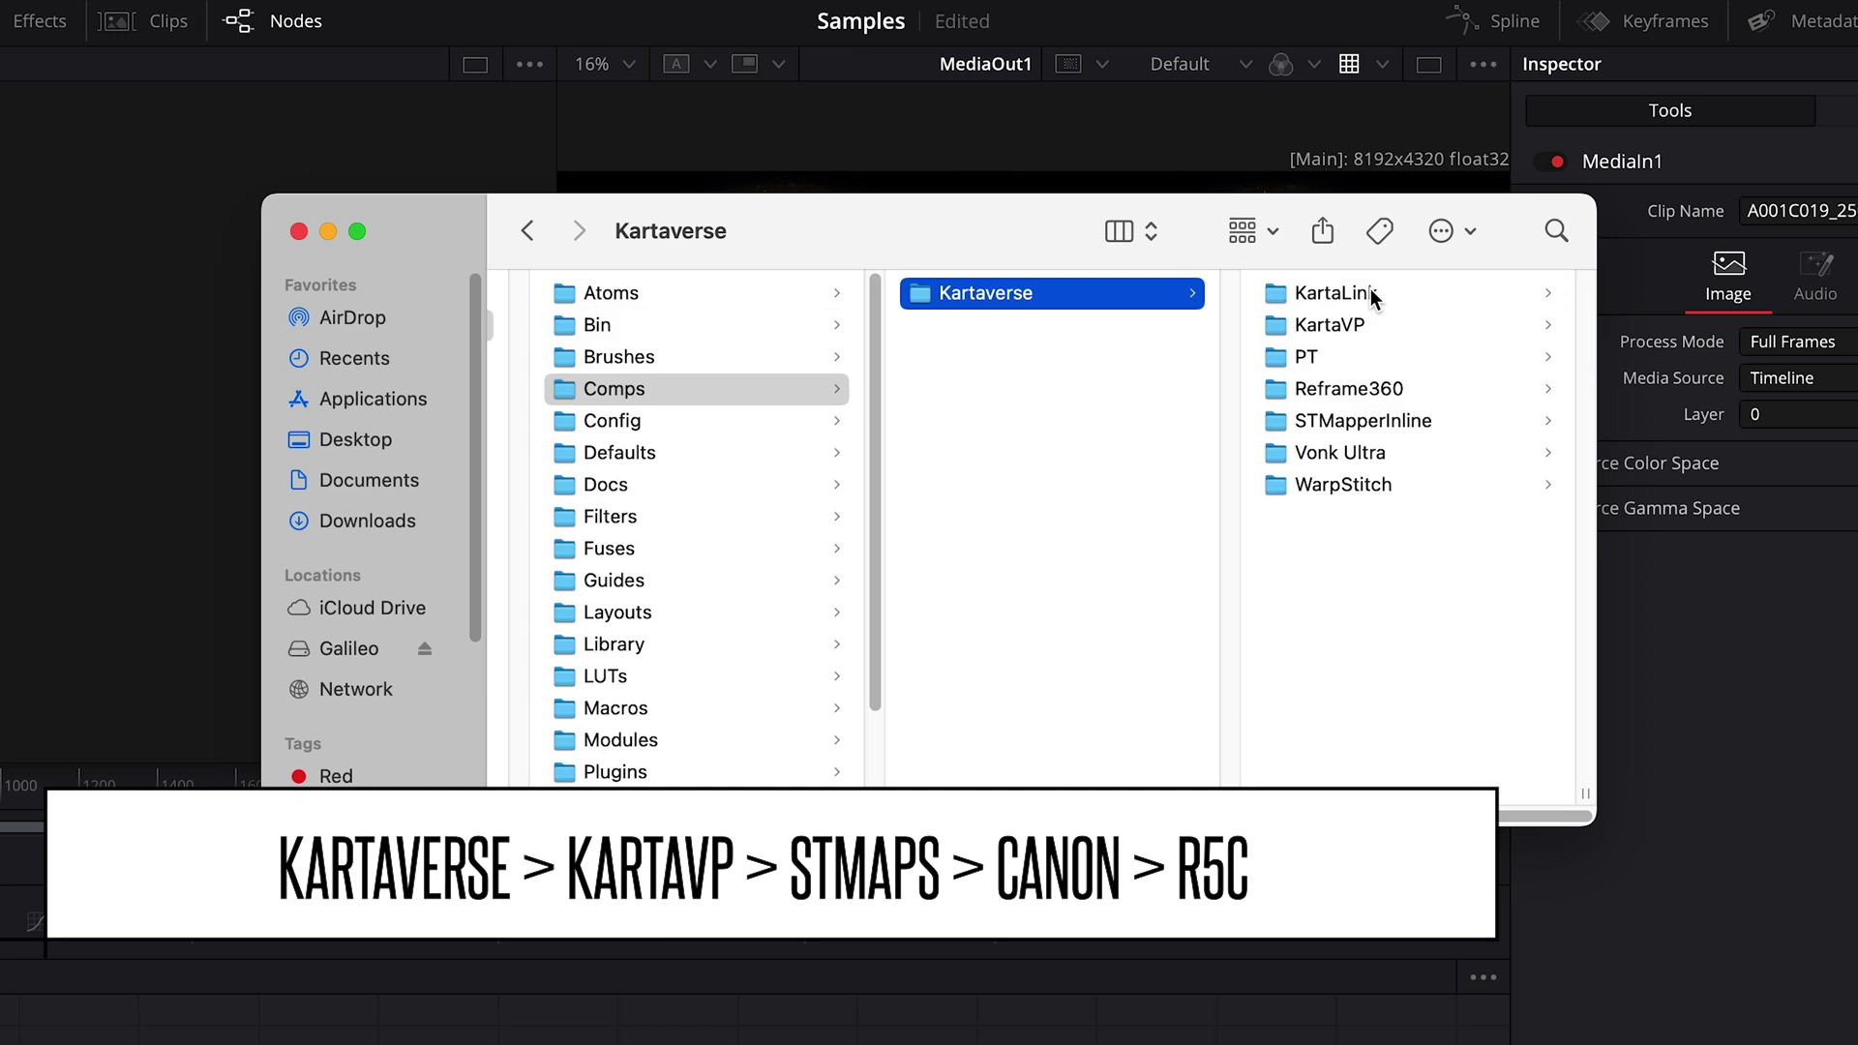
{"action": "left_click", "coordinate": [1390, 322]}
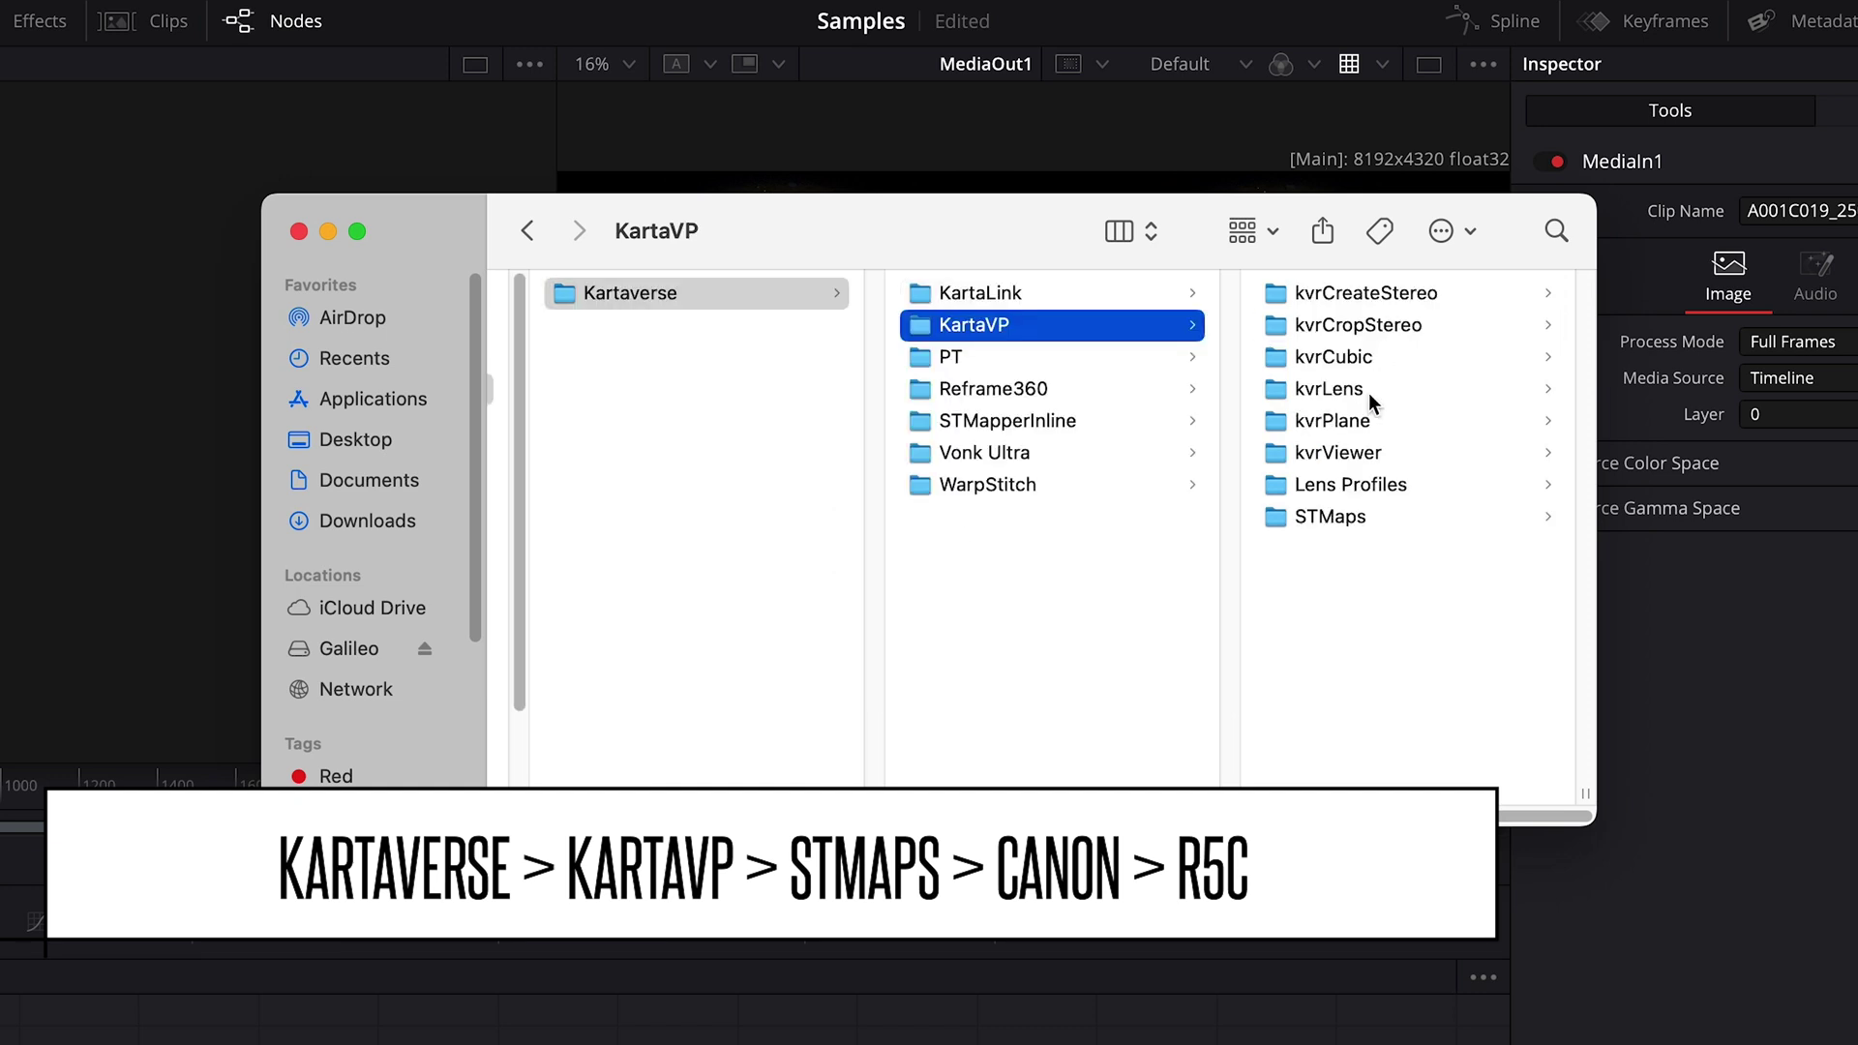
{"action": "left_click", "coordinate": [1362, 527]}
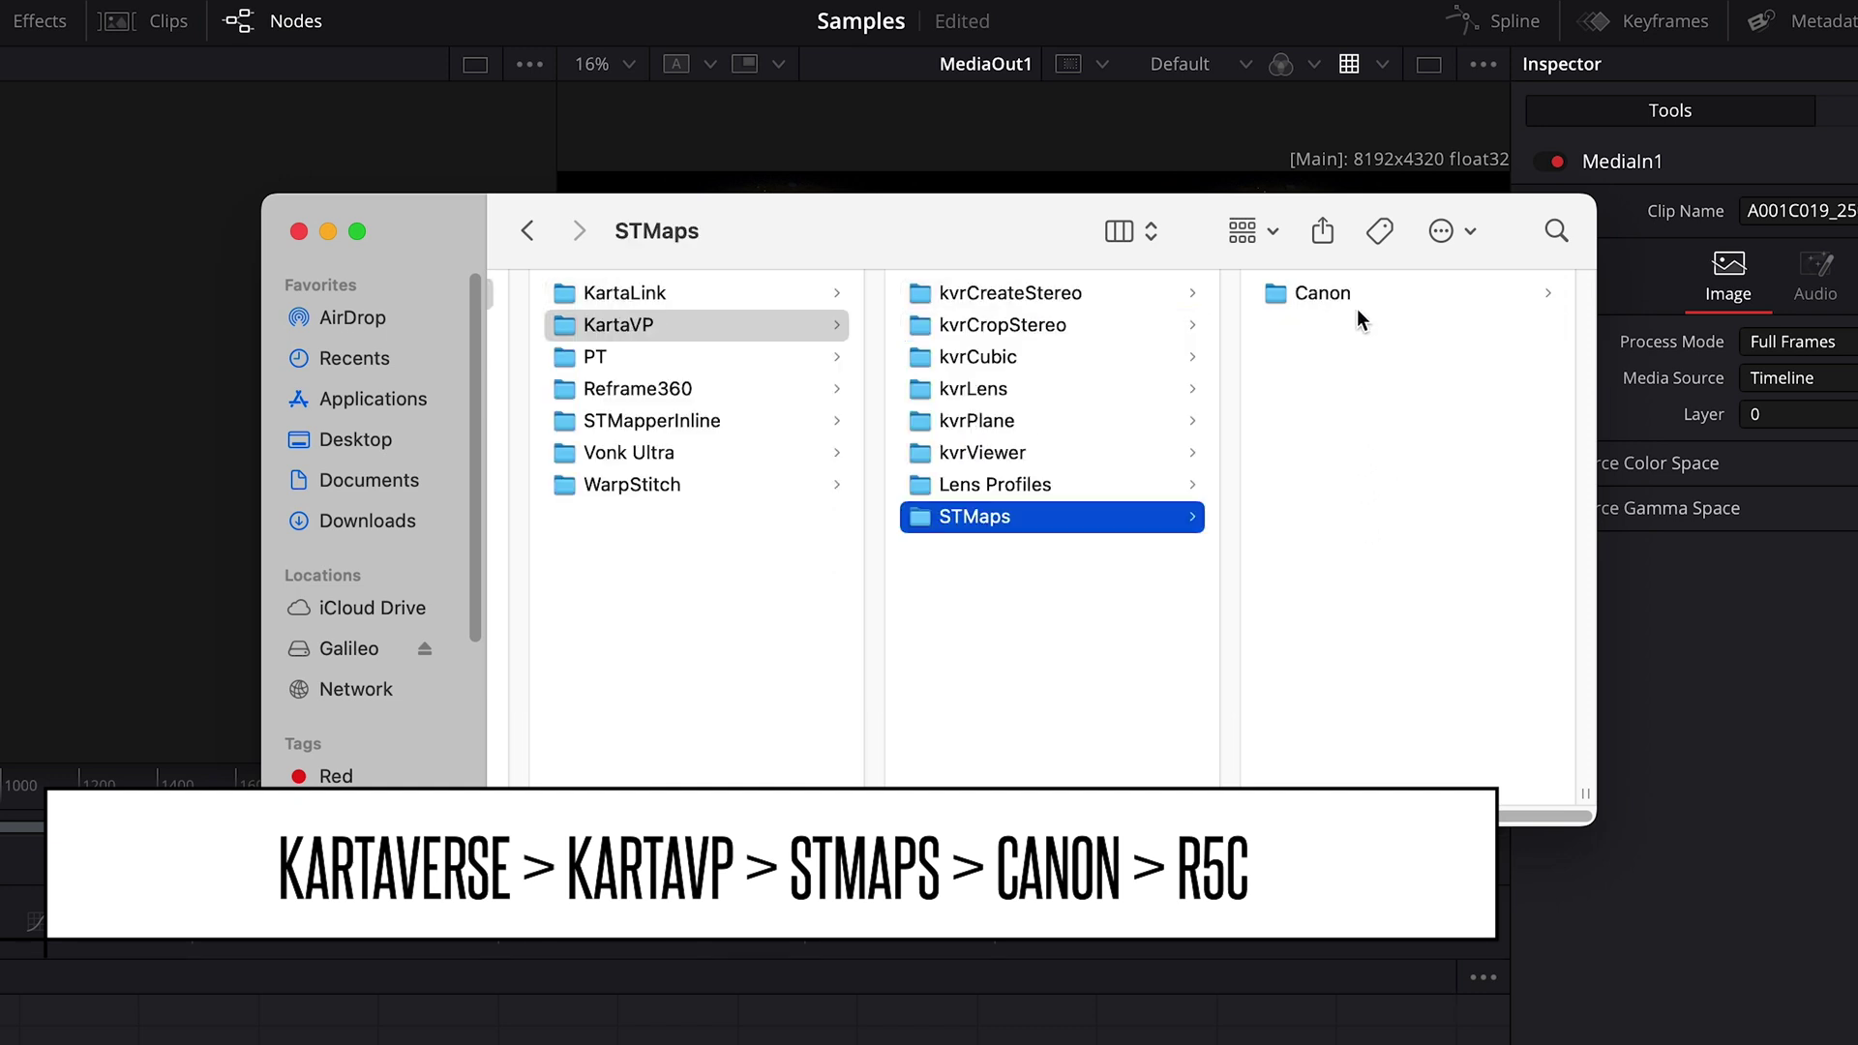
{"action": "left_click", "coordinate": [1359, 298]}
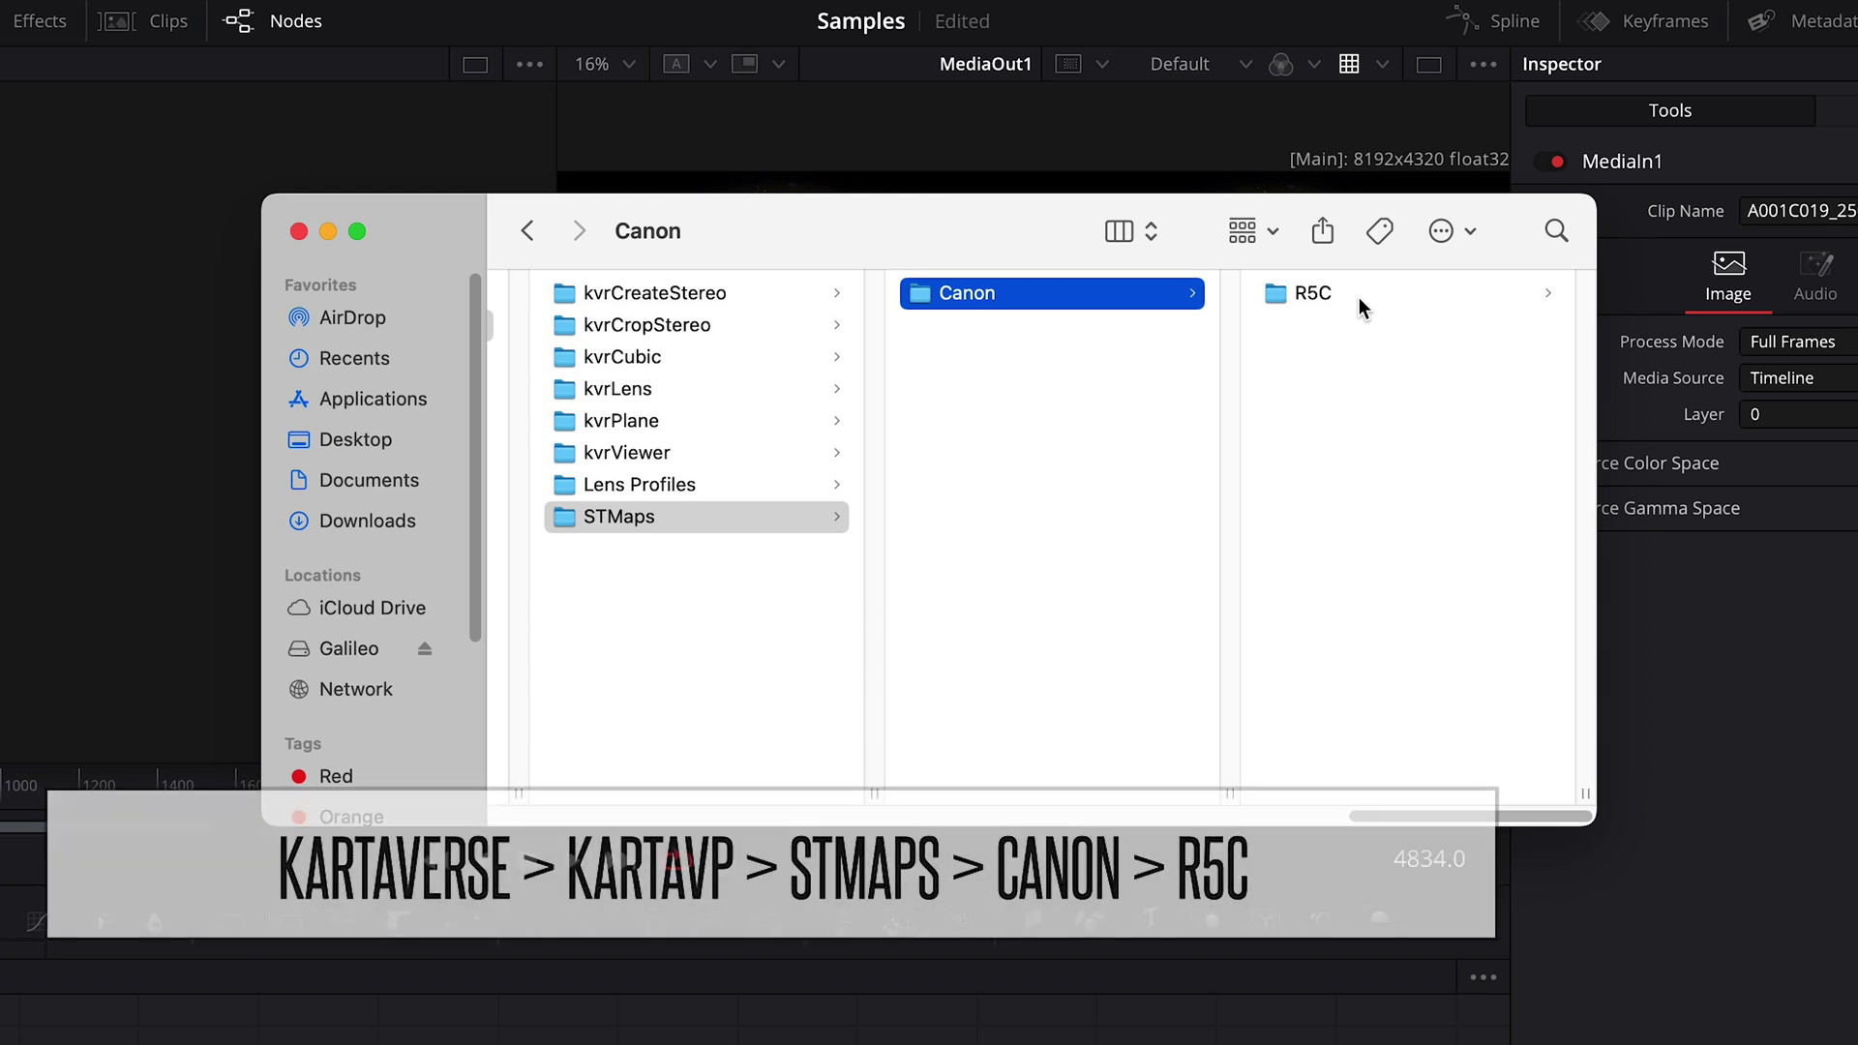
{"action": "left_click", "coordinate": [1358, 295]}
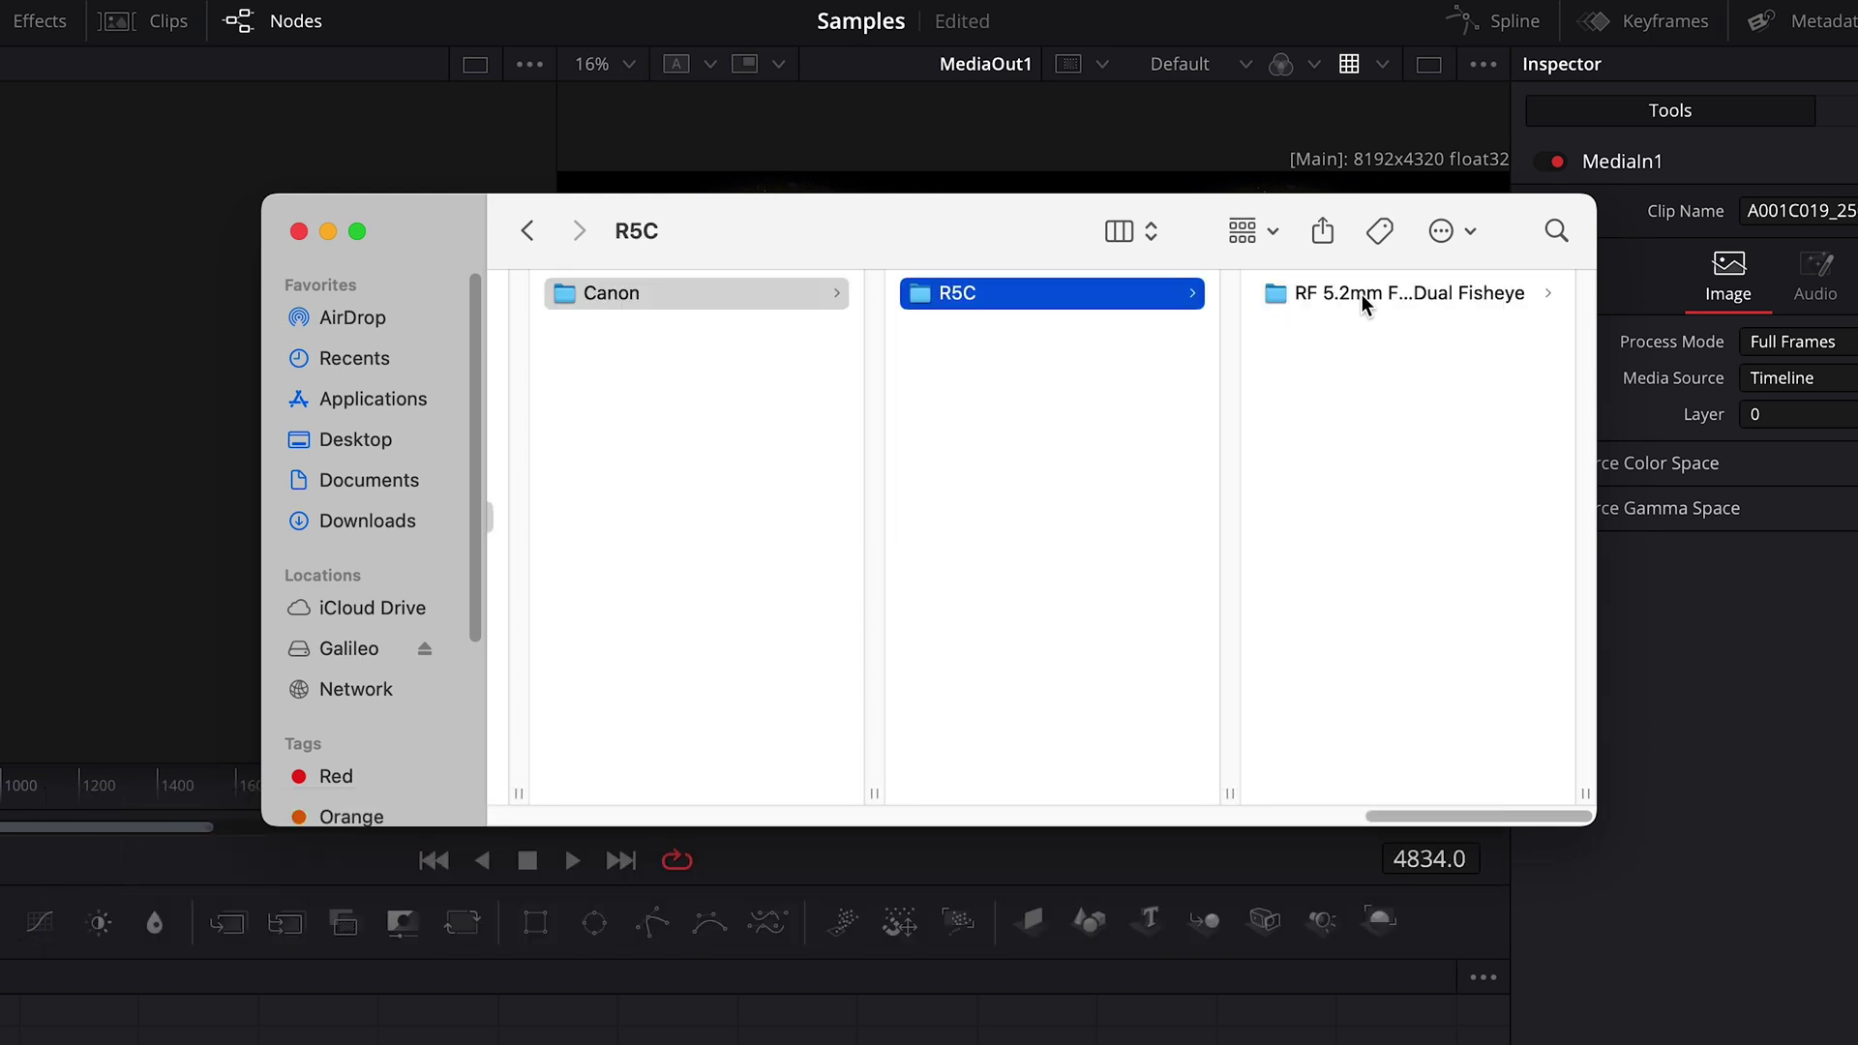
{"action": "left_click", "coordinate": [1432, 294]}
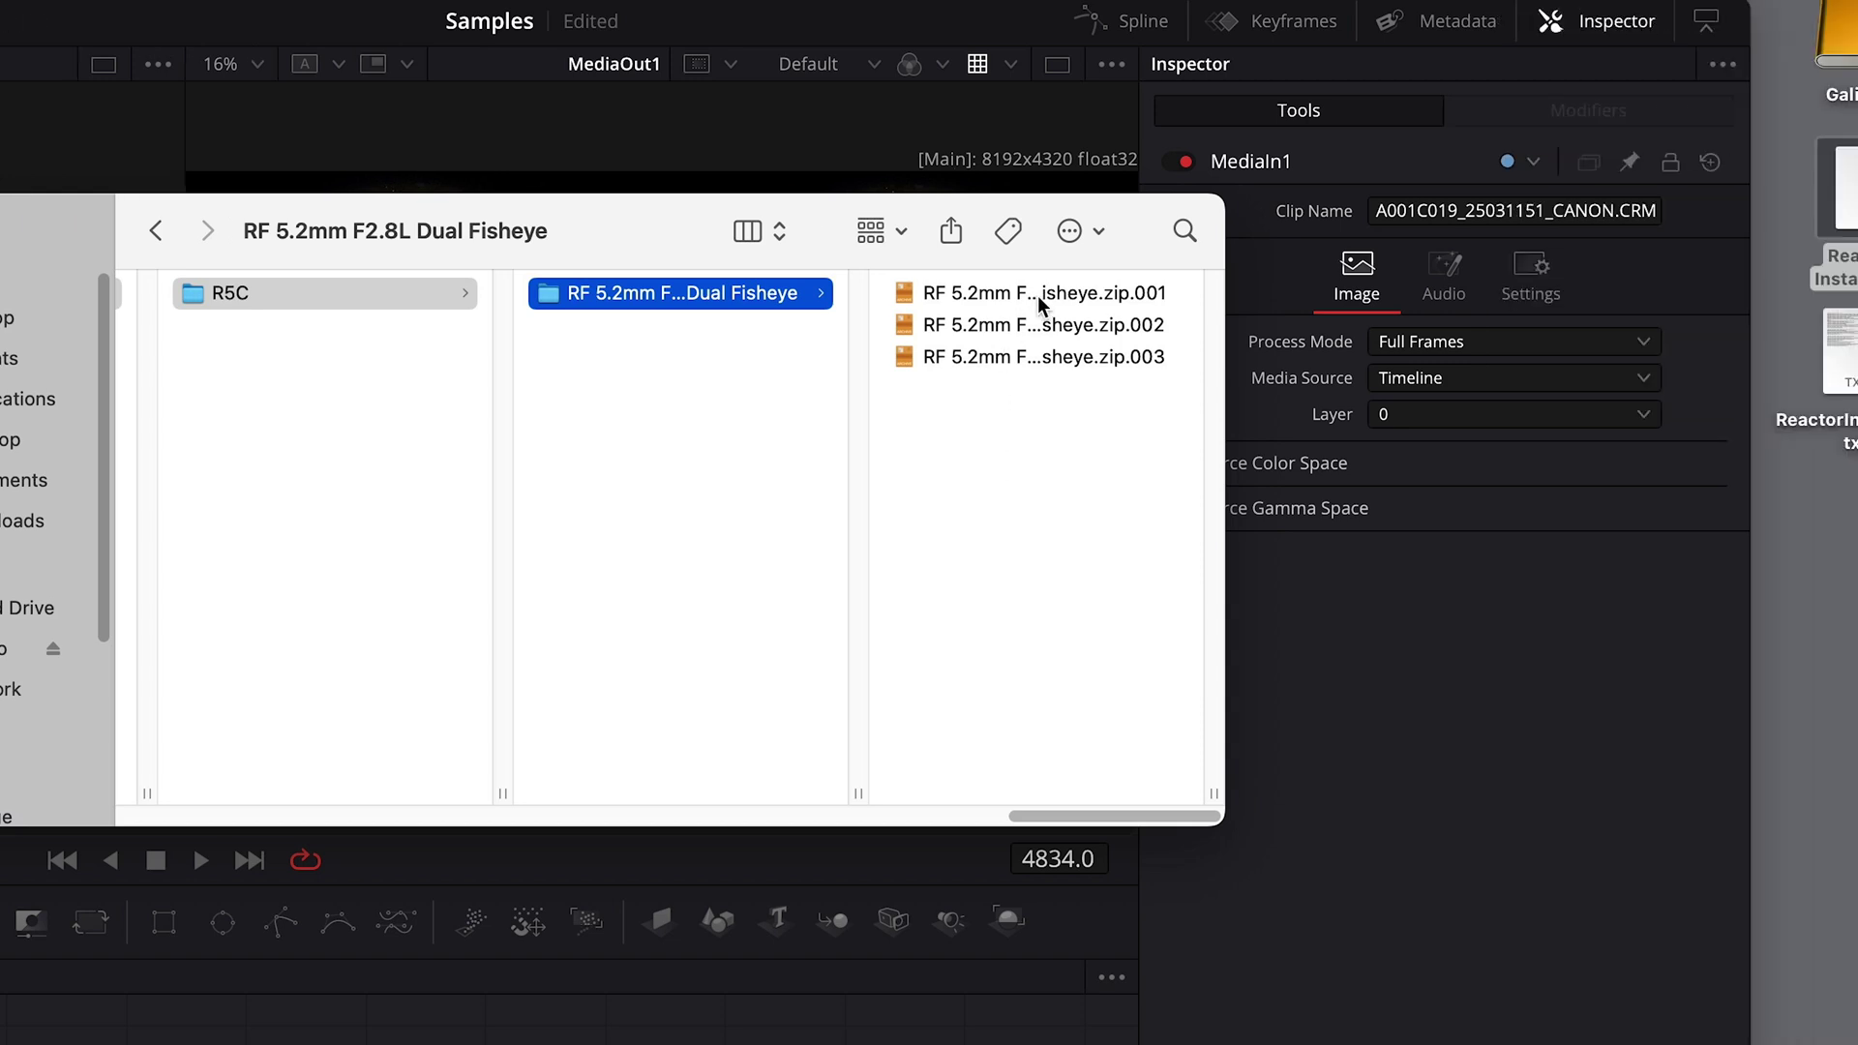
Step: Extract zip.001 with The Unarchiver to the default destination and preview the STMap EXR
{"action": "right_click", "coordinate": [1411, 293]}
{"action": "mouse_move", "coordinate": [1437, 329]}
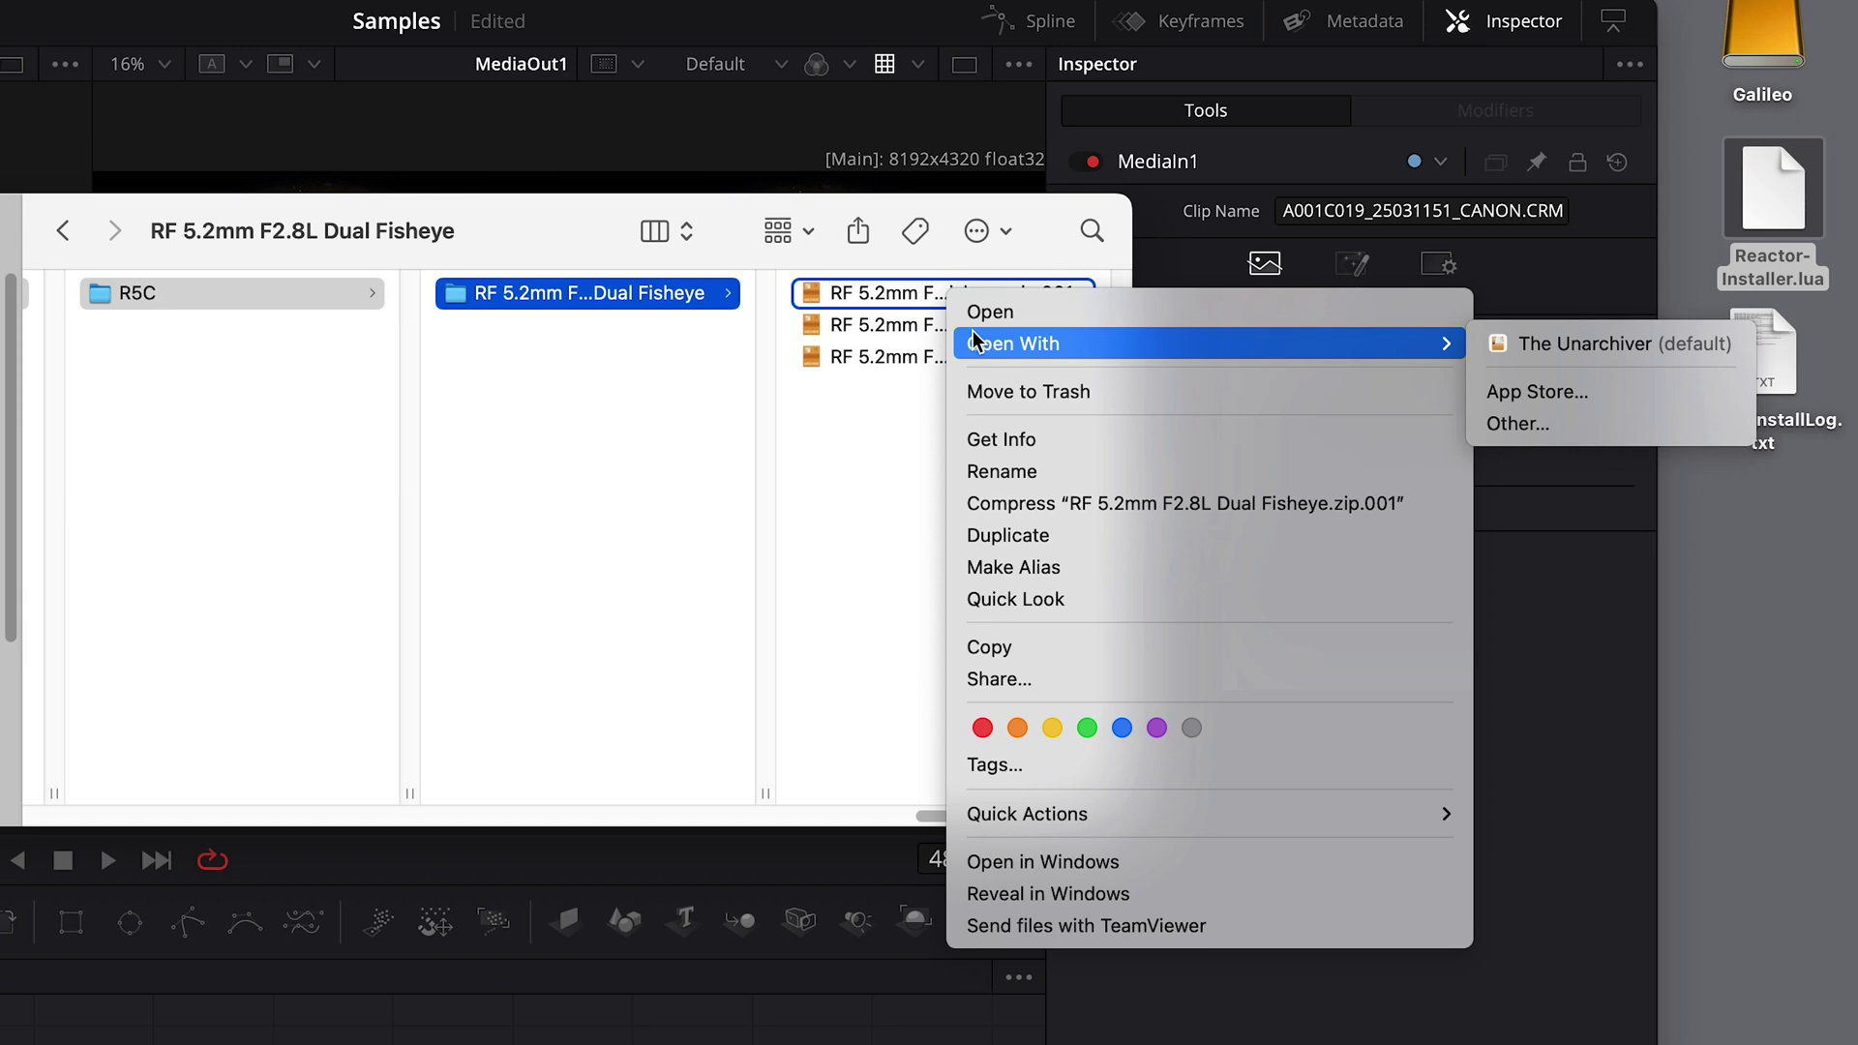
{"action": "left_click", "coordinate": [1512, 344]}
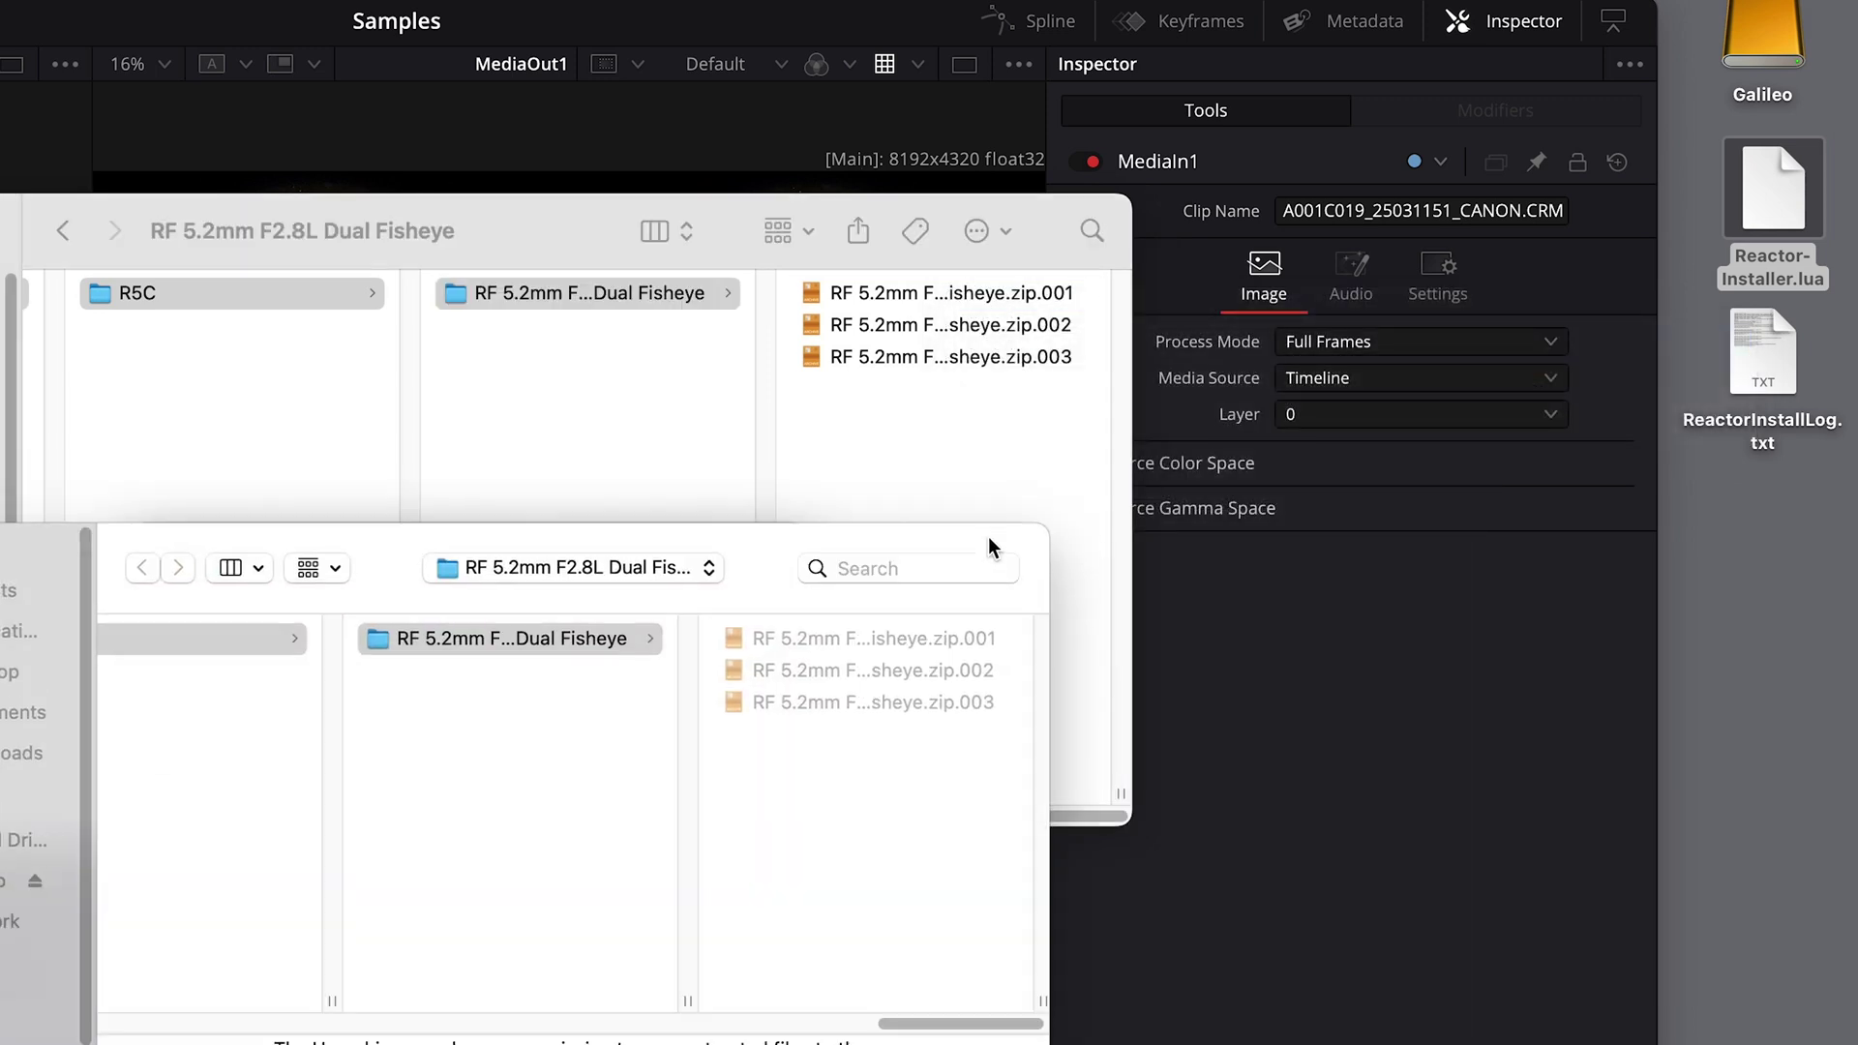
{"action": "key", "text": "Return"}
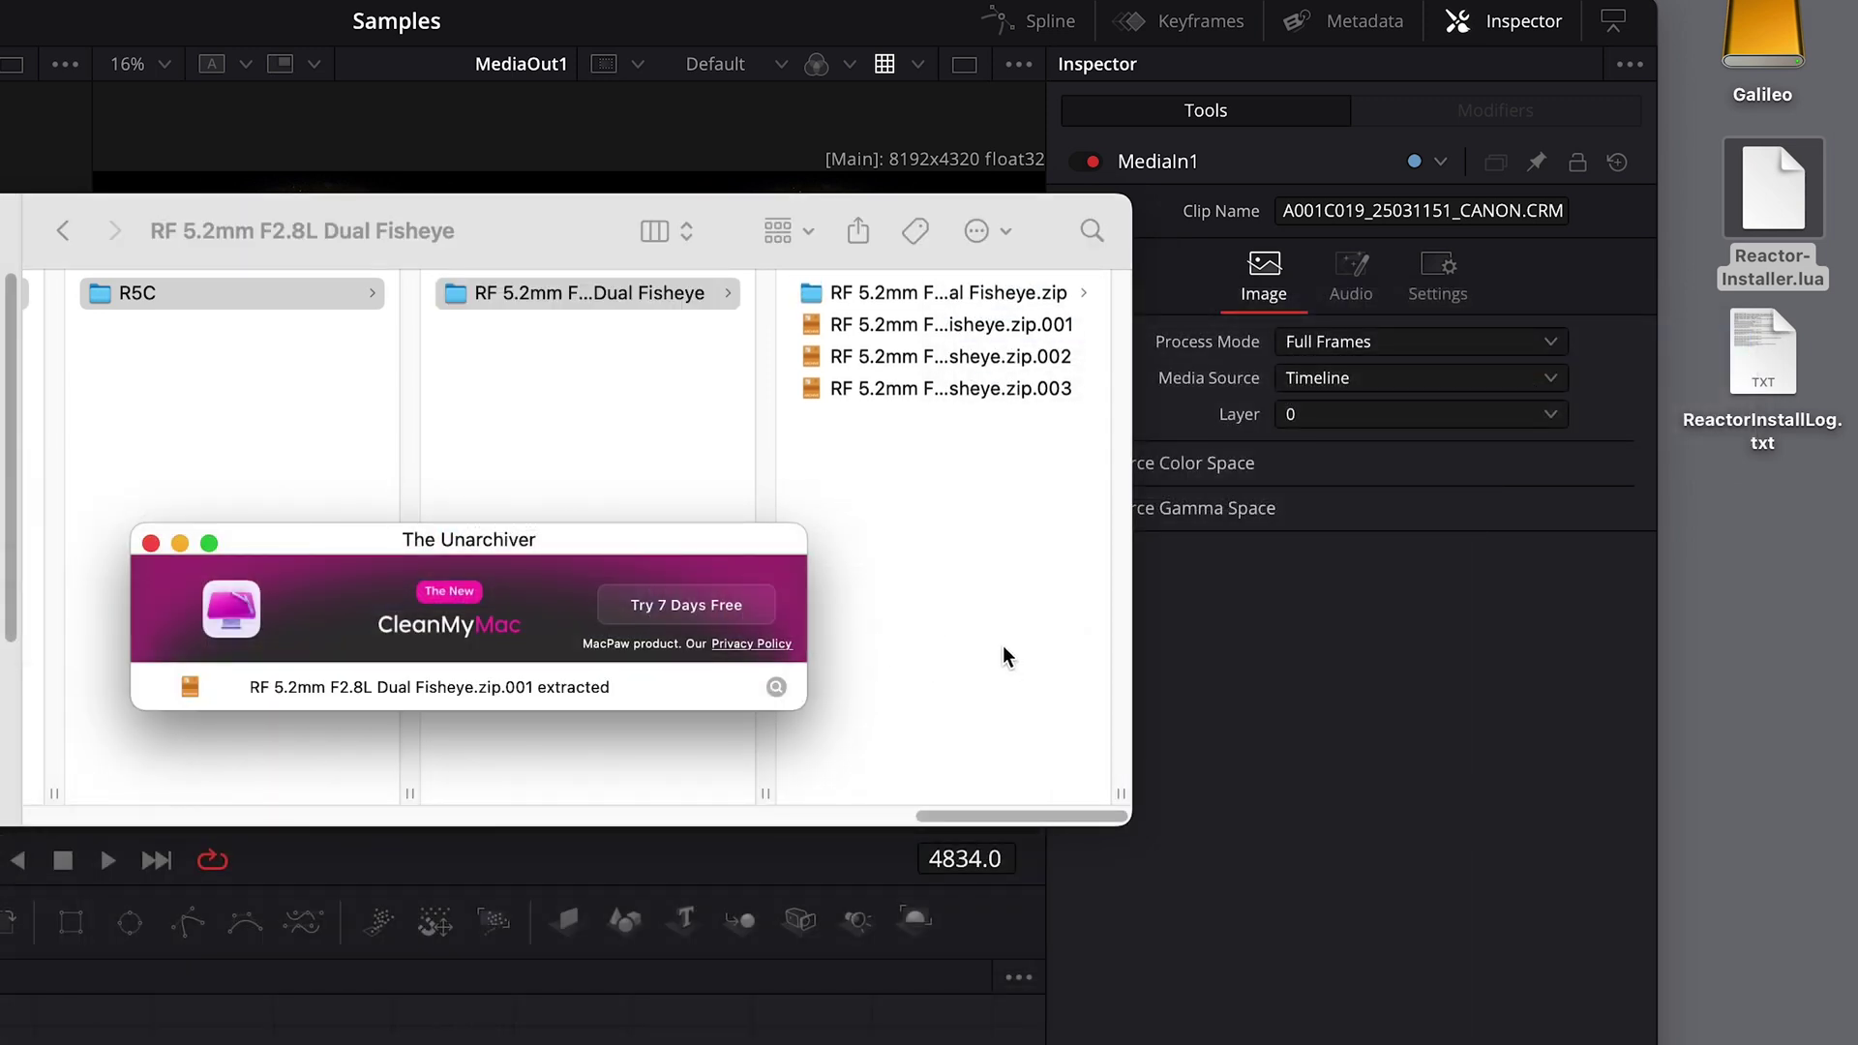
{"action": "left_click", "coordinate": [143, 539]}
{"action": "left_click", "coordinate": [1019, 295]}
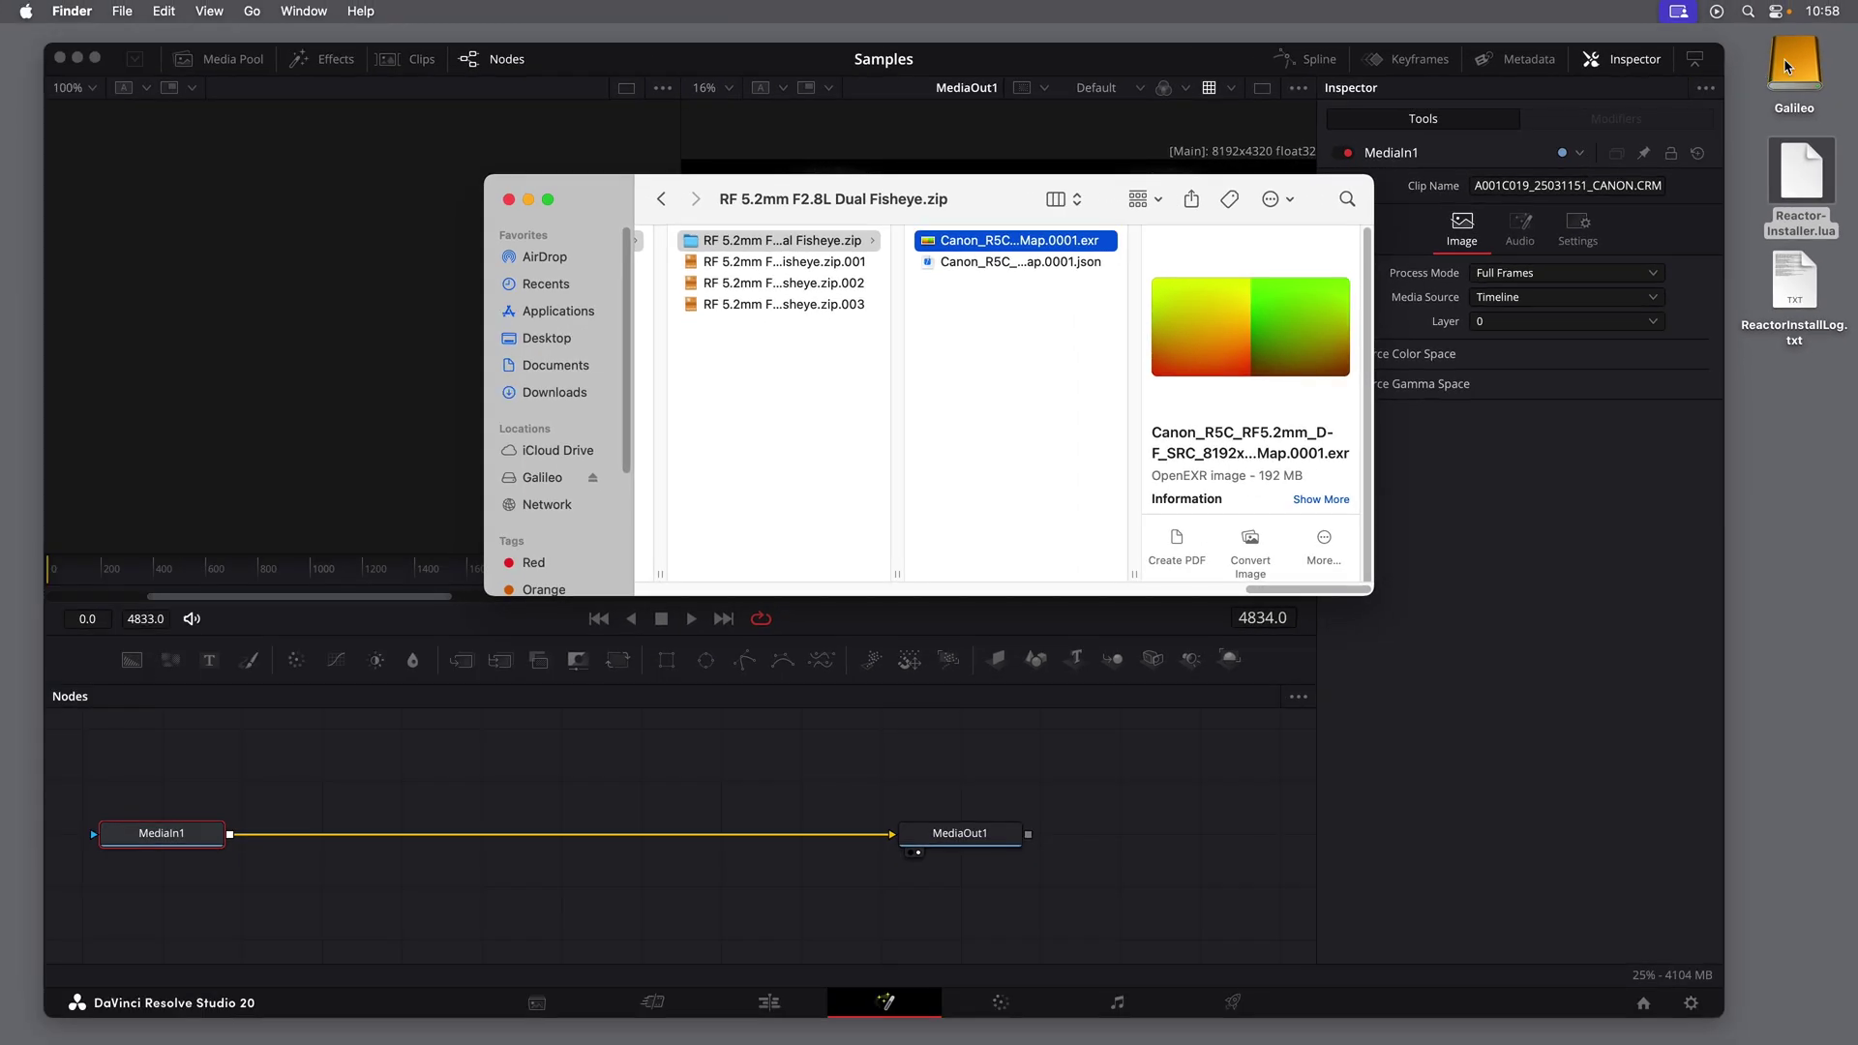
Step: Create a new Tools folder on the Galileo drive
{"action": "double_click", "coordinate": [1784, 58]}
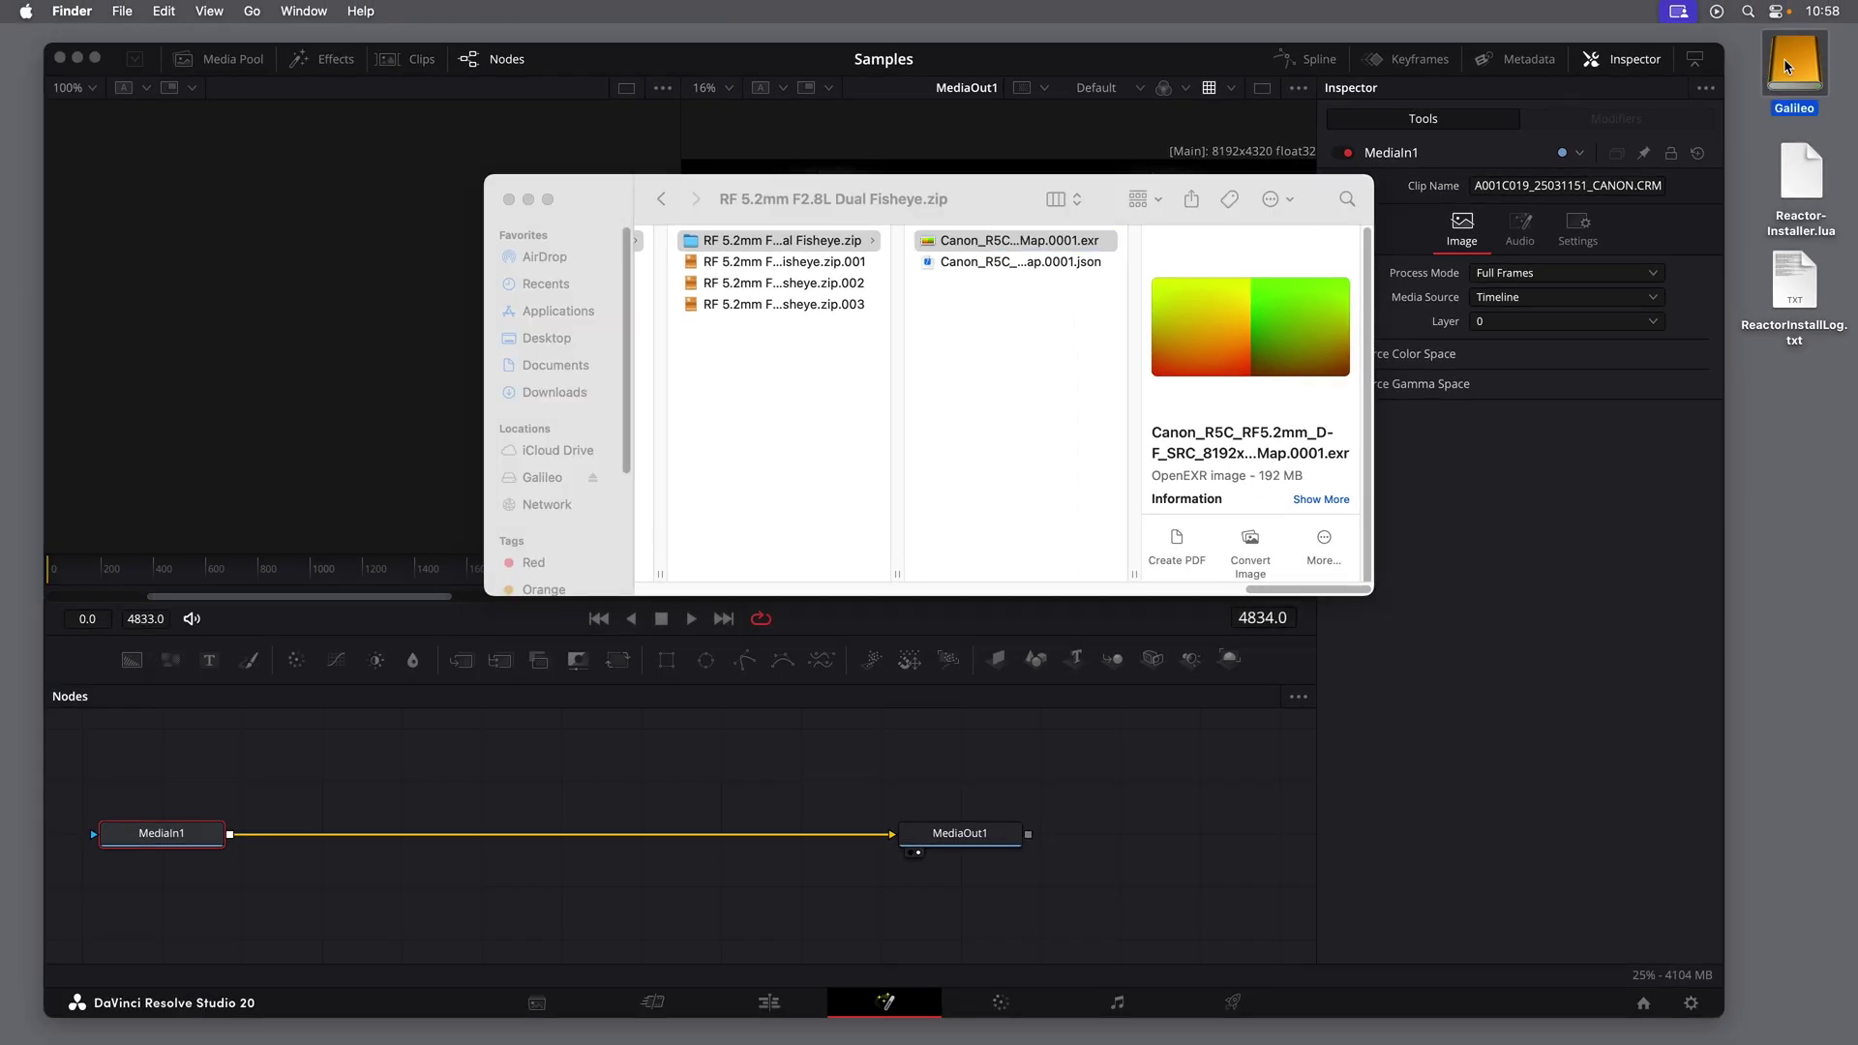
{"action": "right_click", "coordinate": [390, 488]}
{"action": "left_click", "coordinate": [391, 492]}
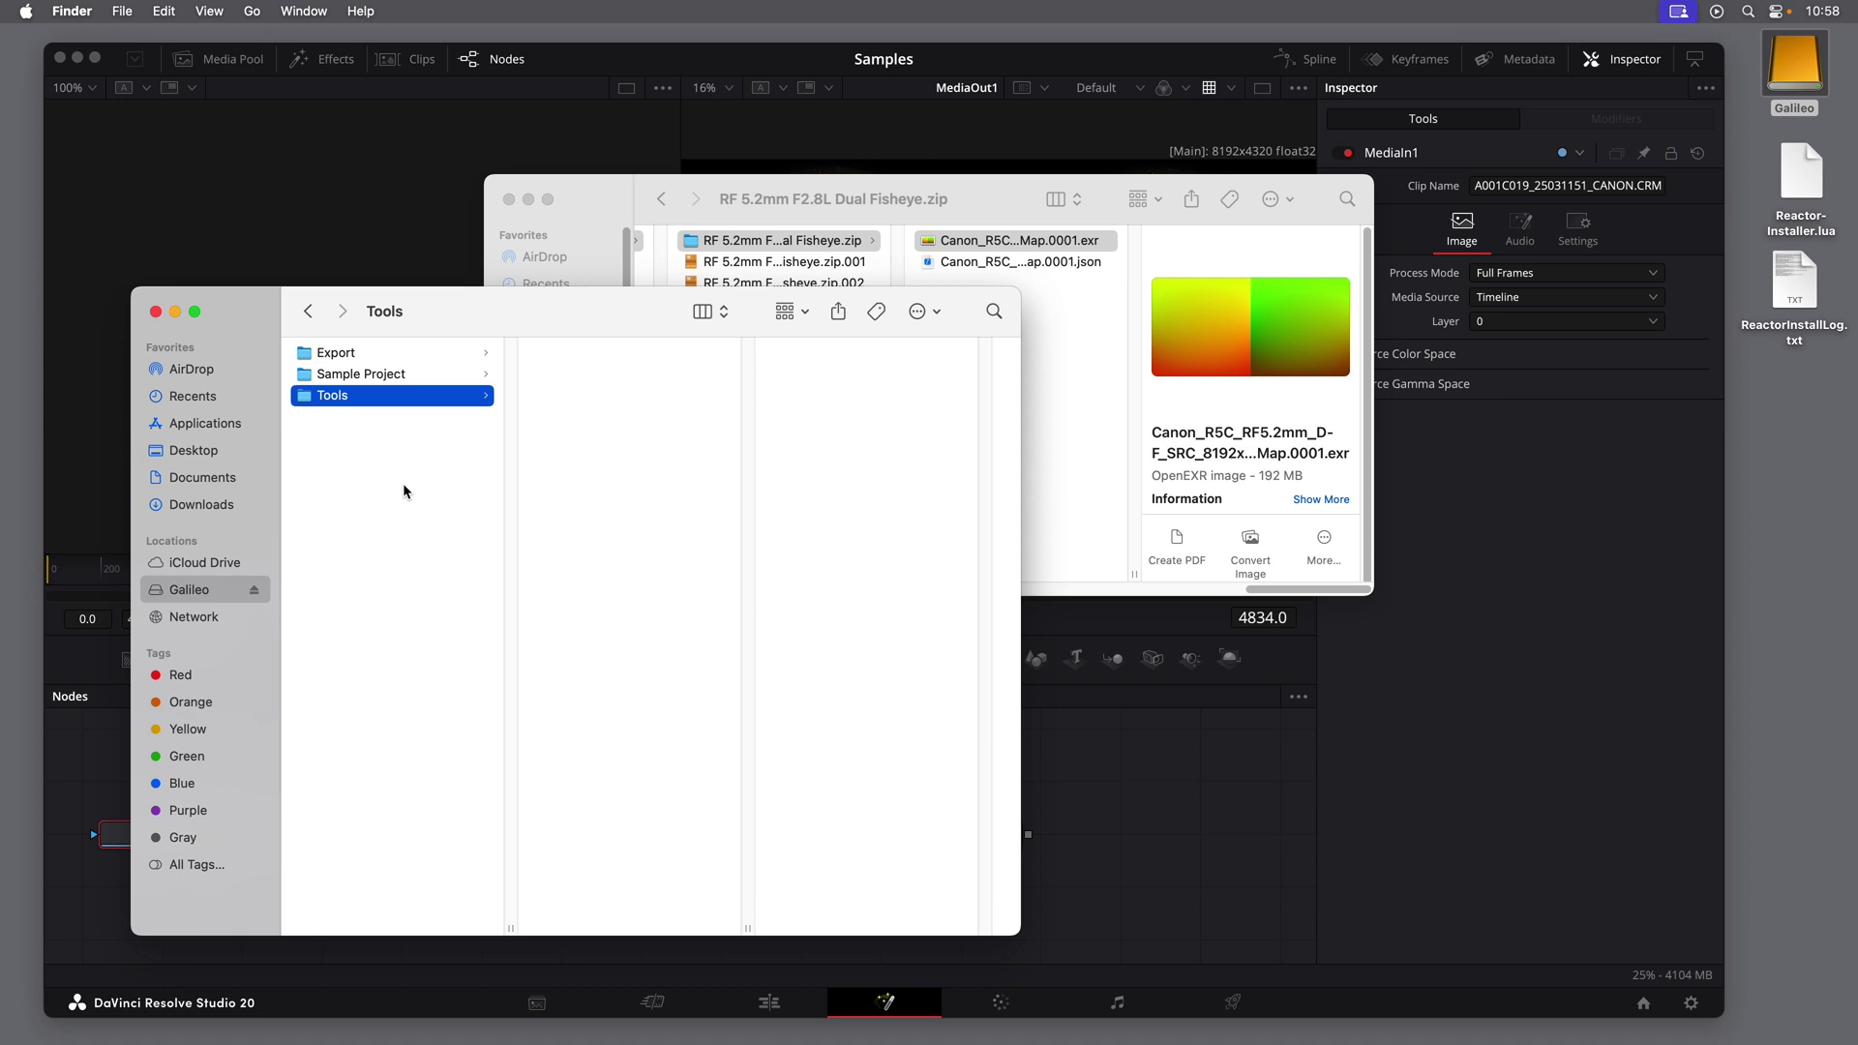
Step: Copy the STMap EXR into Tools and confirm it is 8640 × 4320 pixels
{"action": "right_click", "coordinate": [921, 243]}
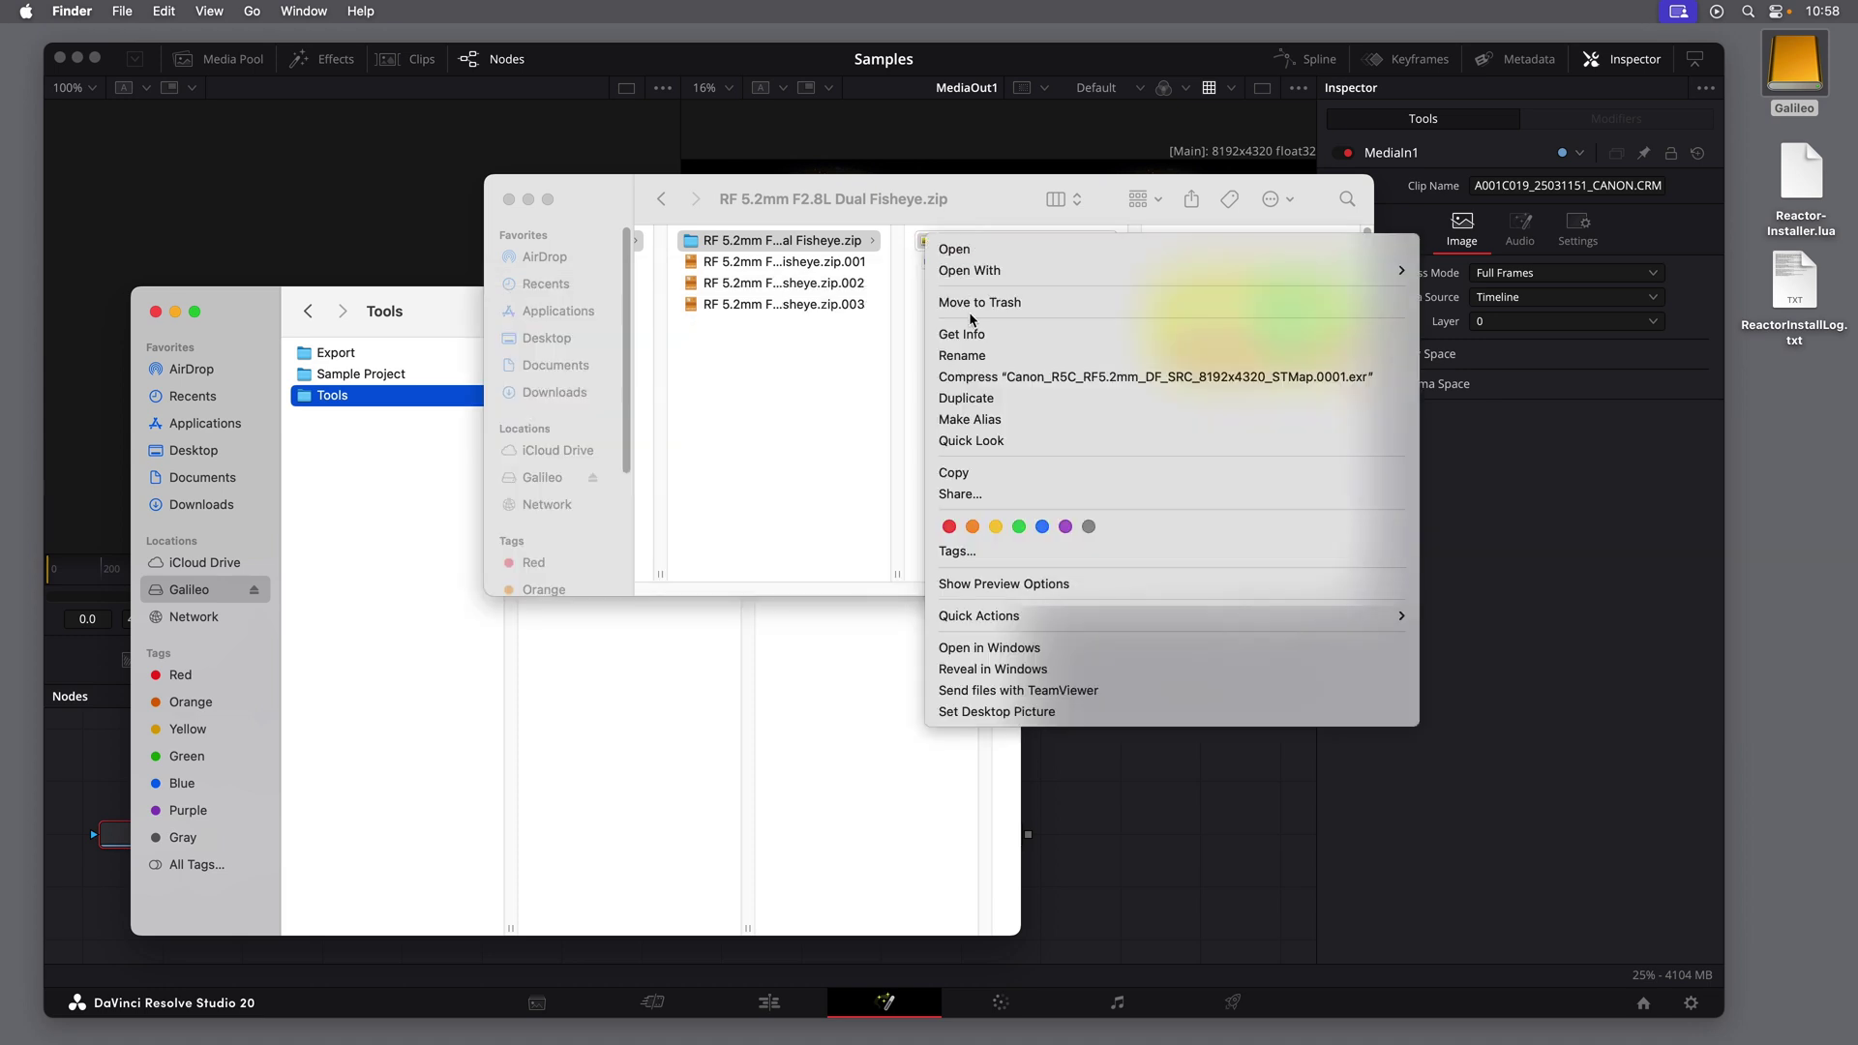
{"action": "left_click", "coordinate": [983, 471]}
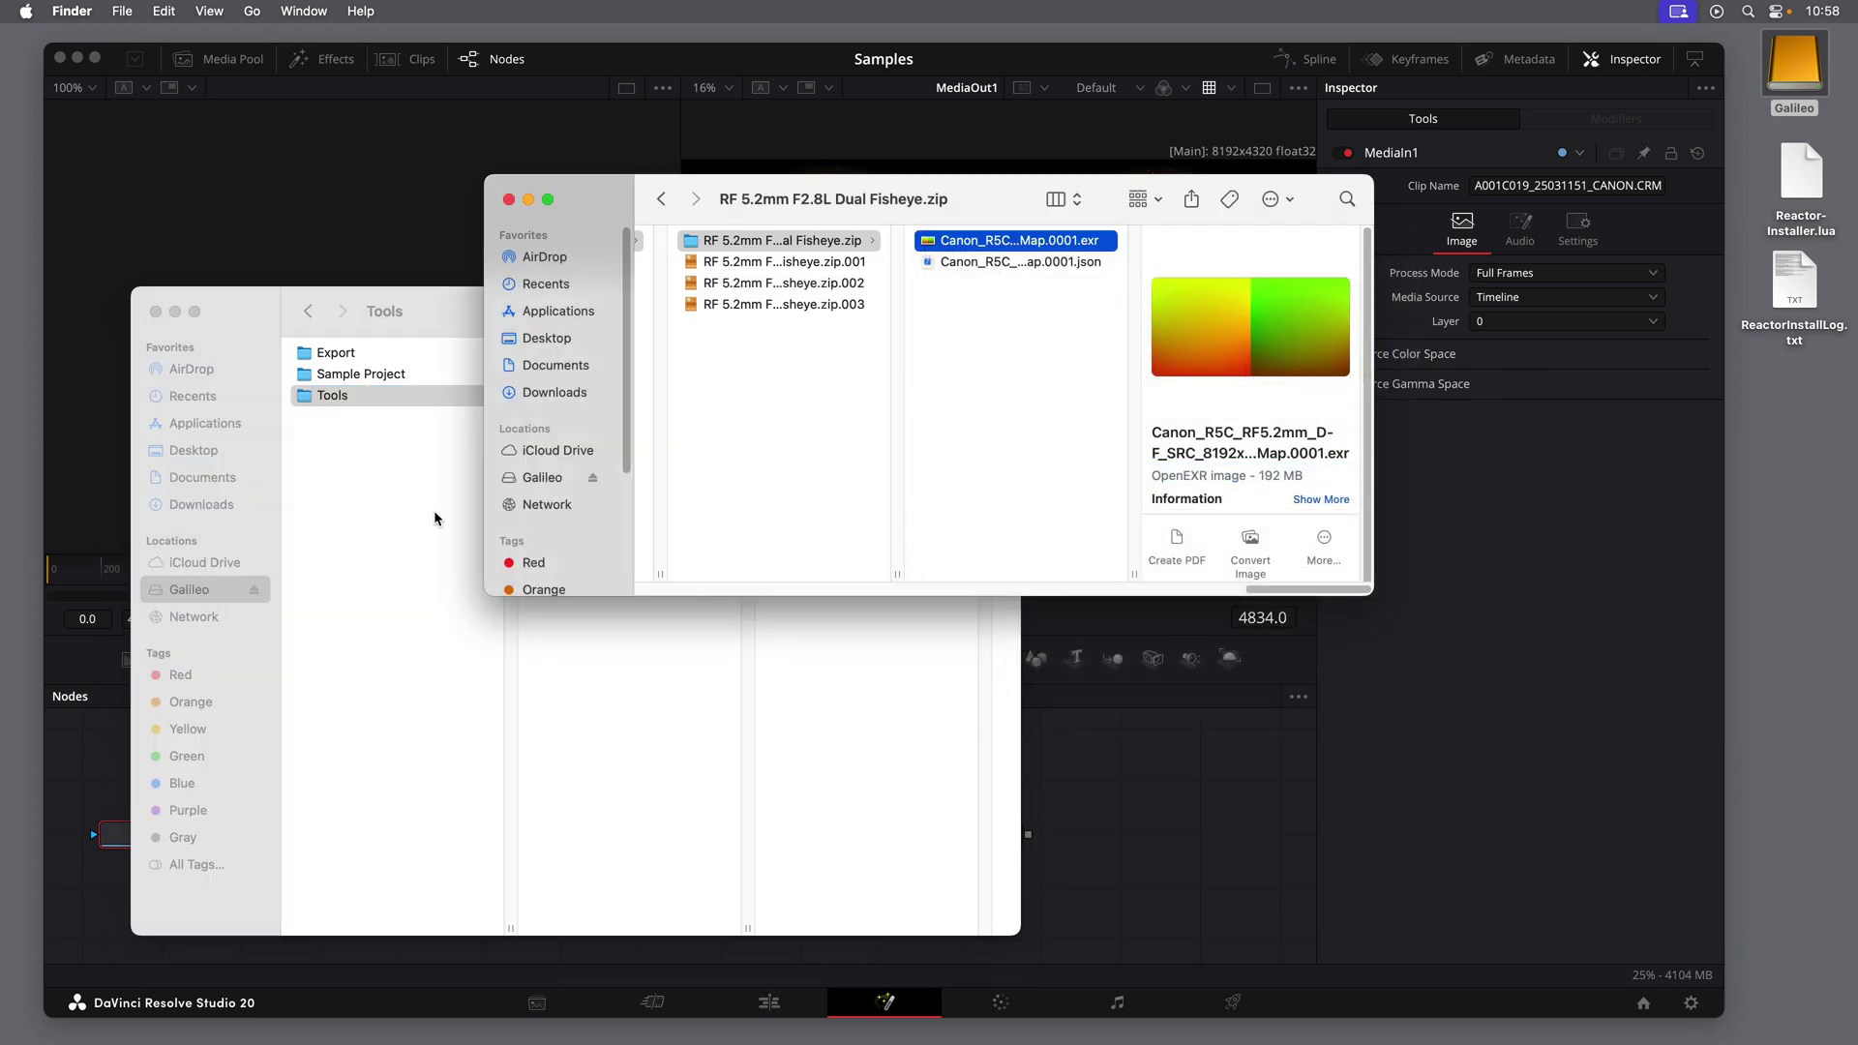
{"action": "left_click", "coordinate": [513, 495]}
{"action": "right_click", "coordinate": [550, 481]}
{"action": "left_click", "coordinate": [583, 510]}
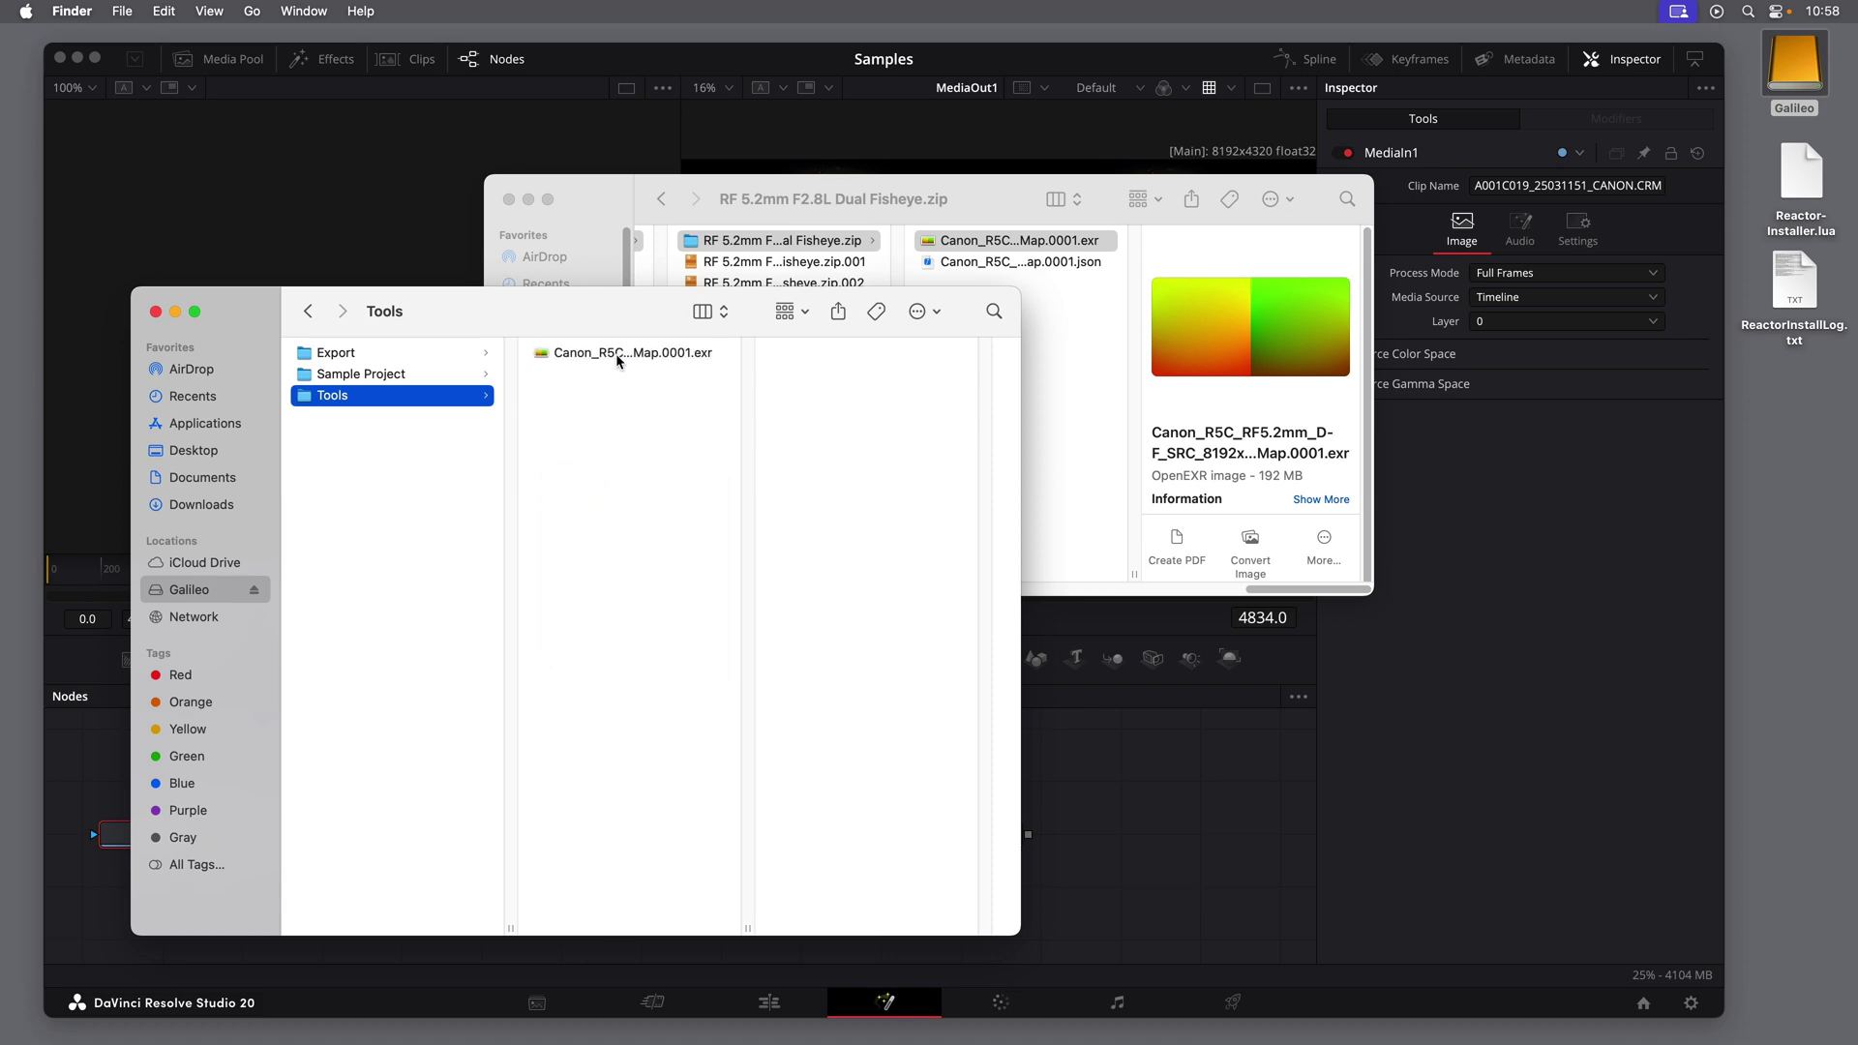
{"action": "double_click", "coordinate": [615, 352]}
{"action": "key", "text": "super+i"}
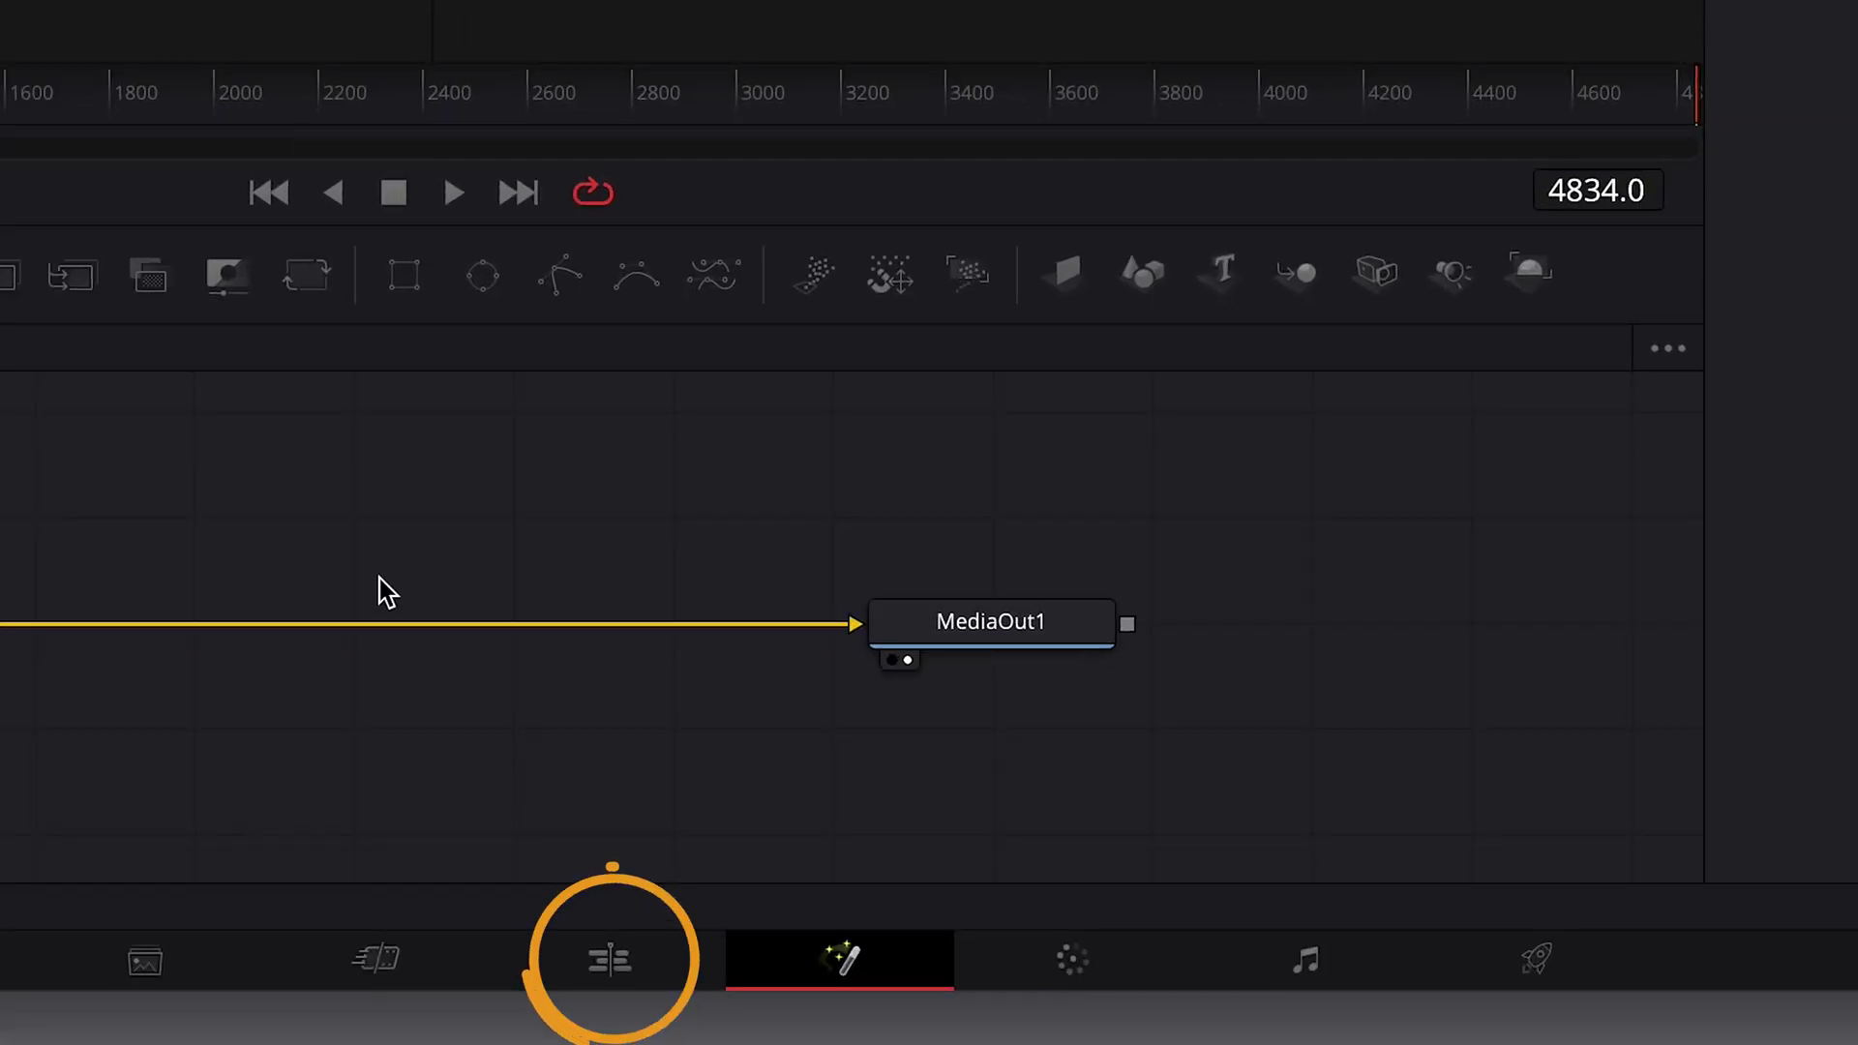
Step: On the Edit page, inspect clip A001C018's details and open Project Settings
{"action": "left_click", "coordinate": [595, 963]}
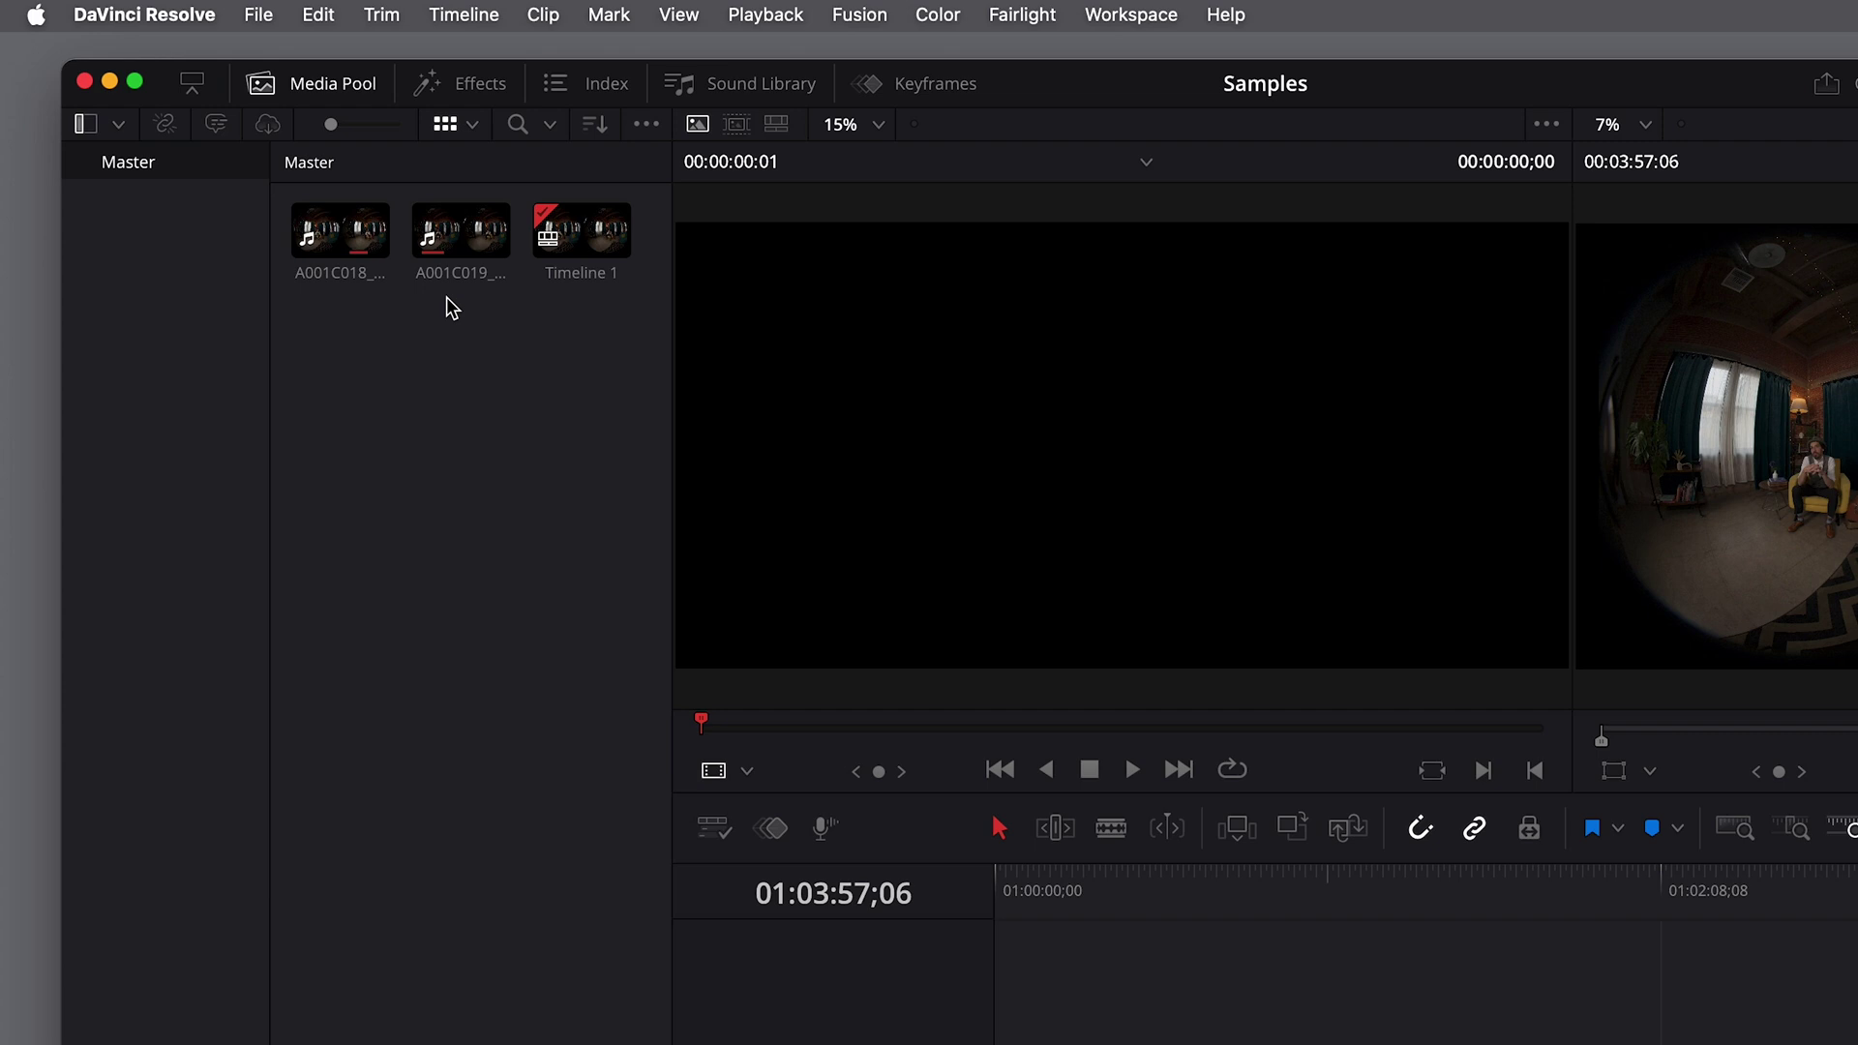
{"action": "left_click", "coordinate": [263, 181]}
{"action": "left_click", "coordinate": [389, 256]}
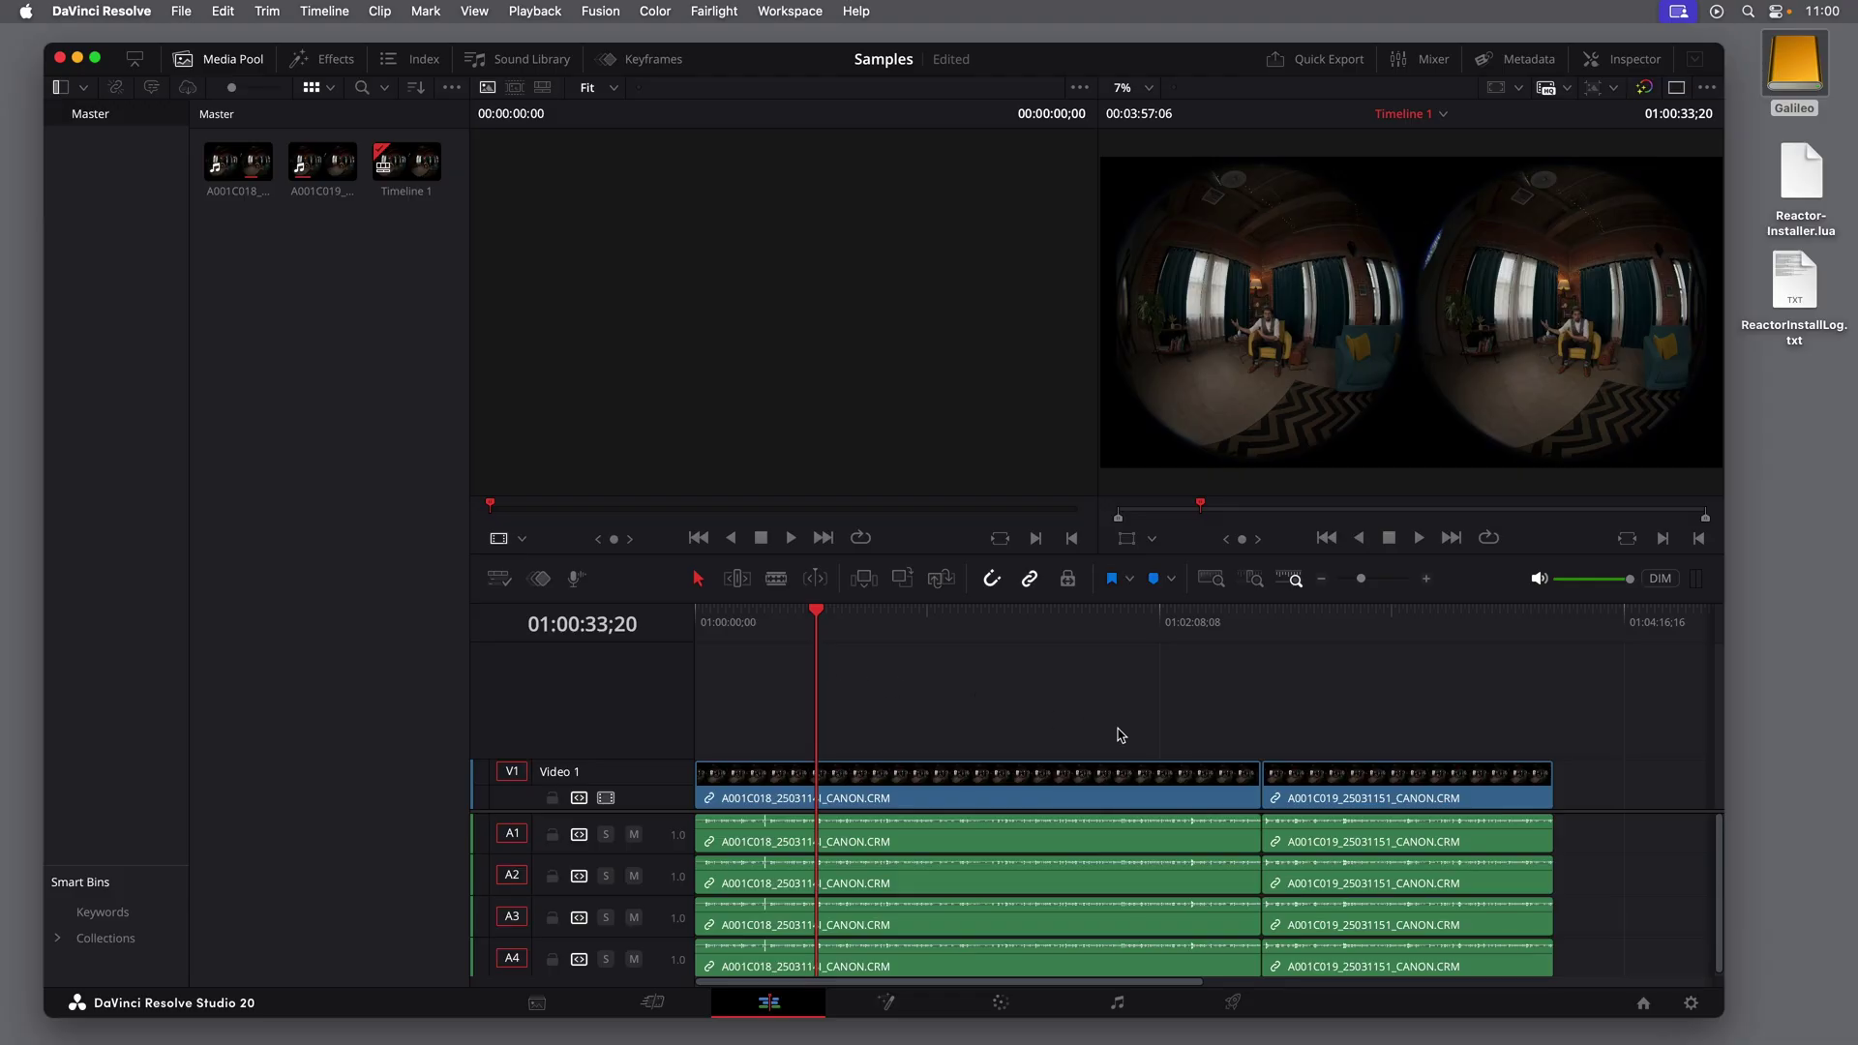
{"action": "left_click", "coordinate": [1691, 1006]}
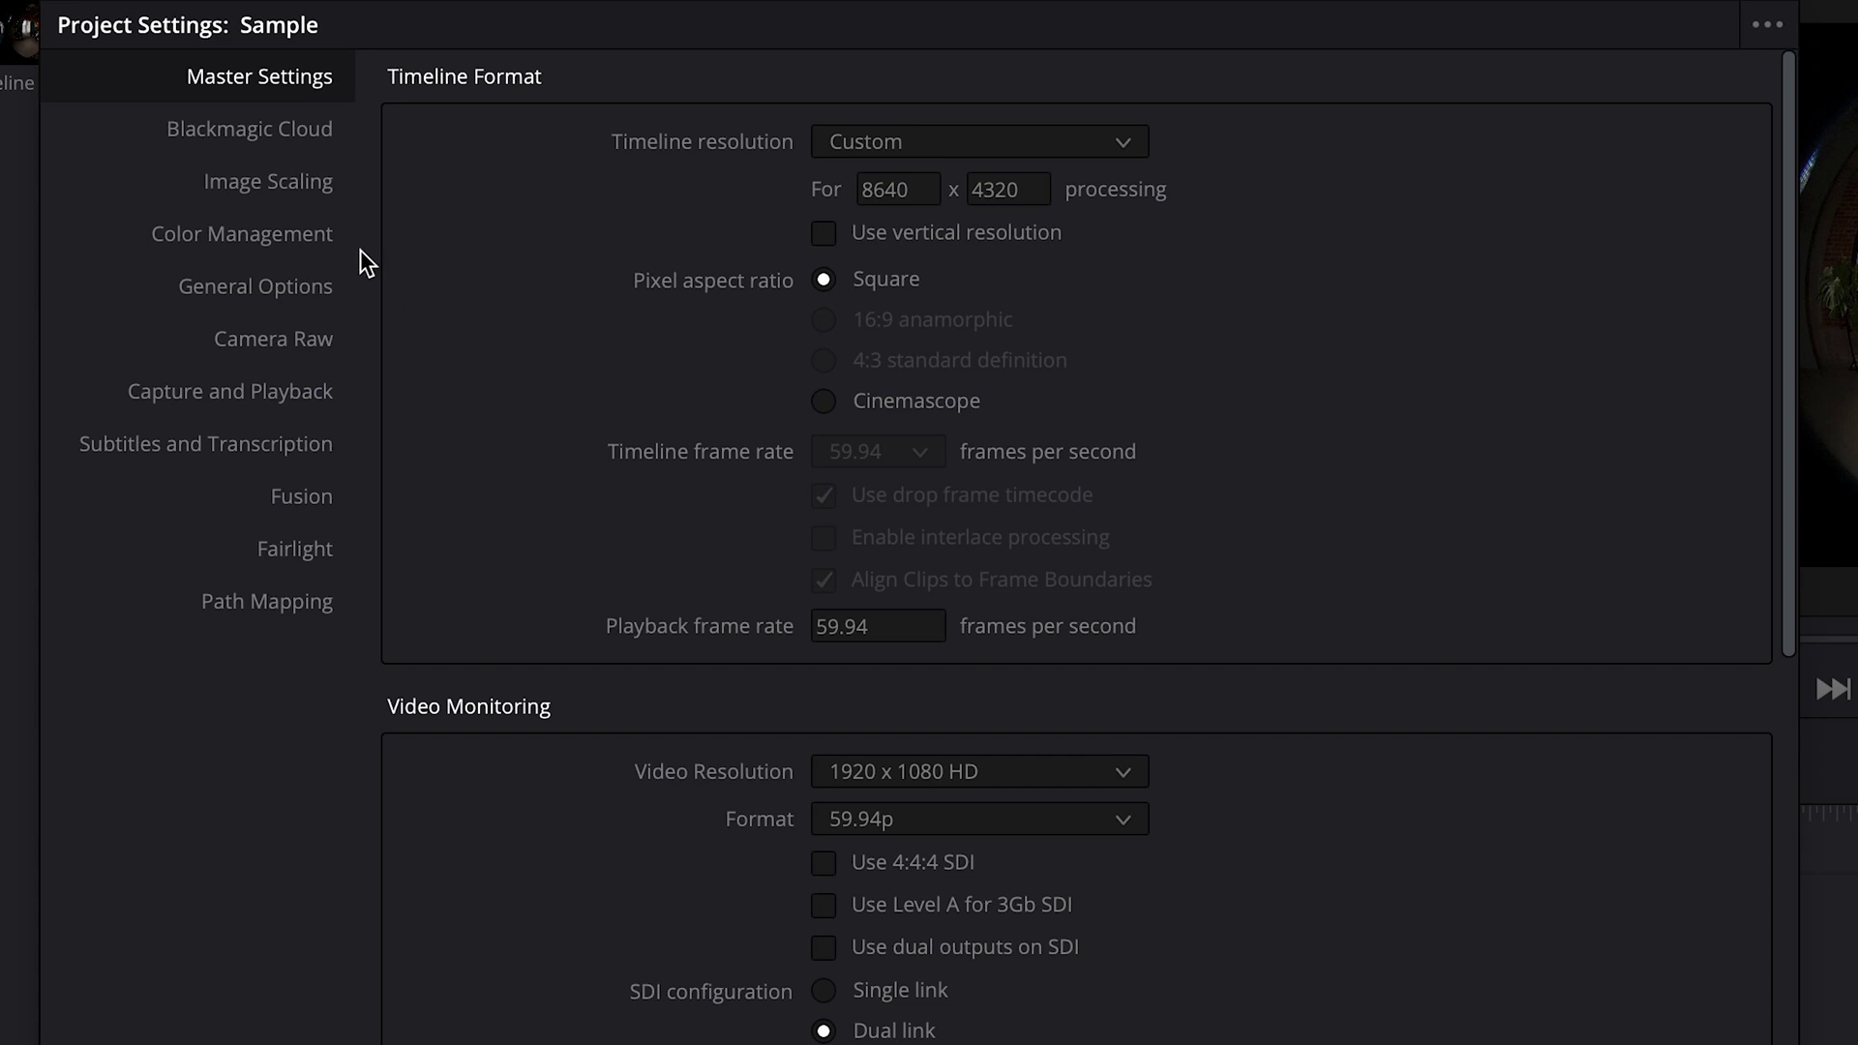
Step: Verify Stretch frame to all corners scaling and the 8640 × 4320 timeline, then save
{"action": "left_click", "coordinate": [320, 205]}
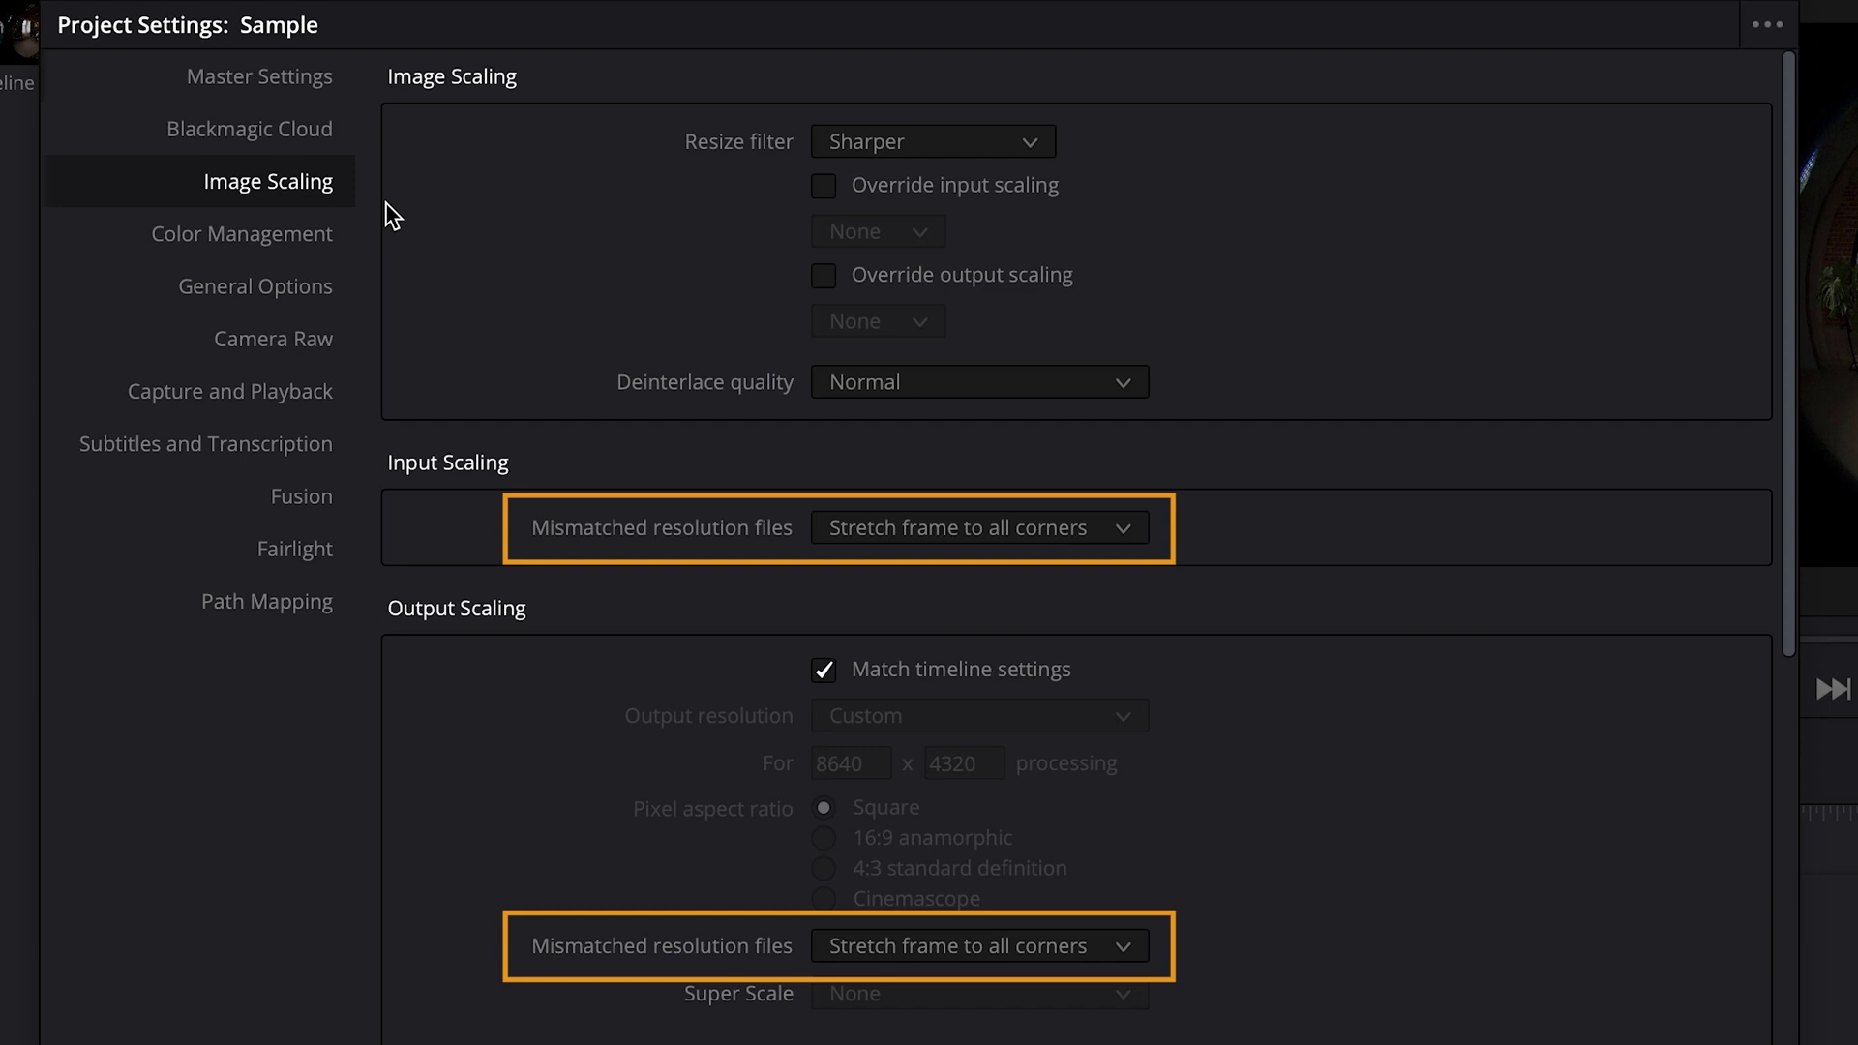
{"action": "left_click", "coordinate": [319, 78]}
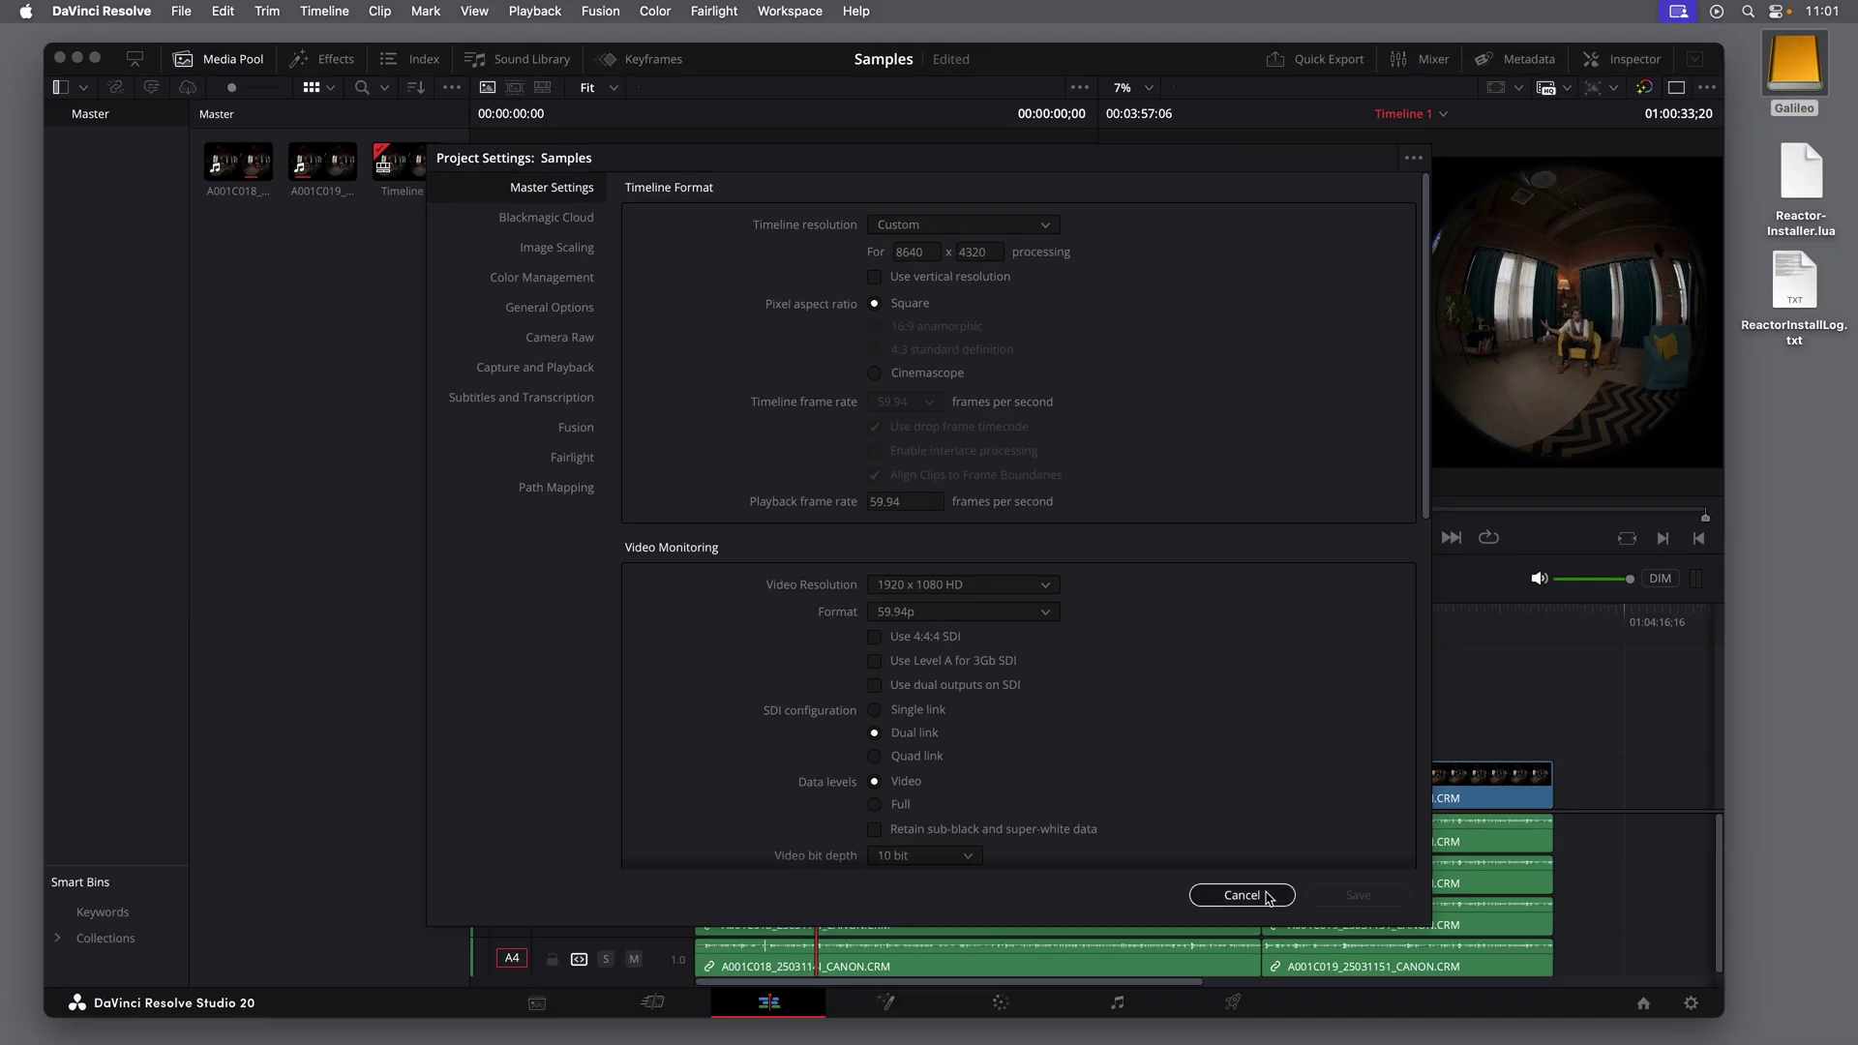
{"action": "left_click", "coordinate": [1242, 895]}
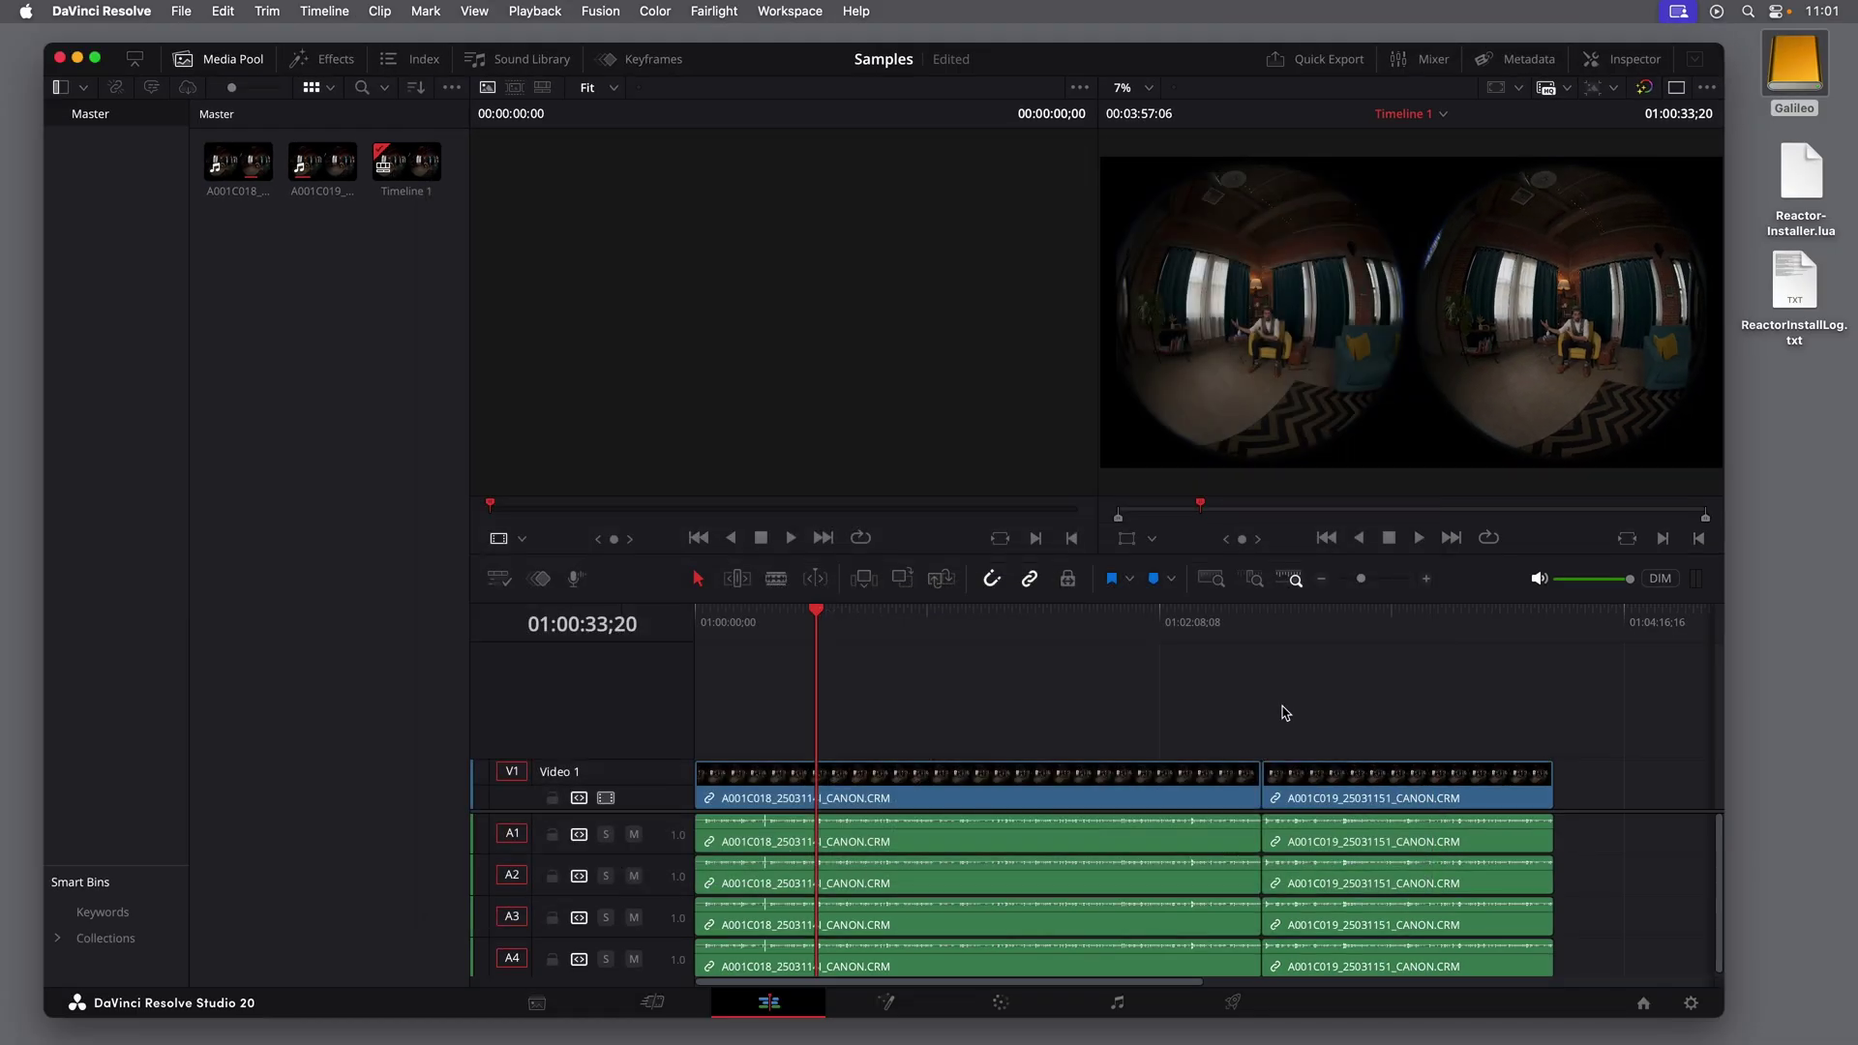
Step: In single-viewer layout, apply the kvrSuperSTMap Warp effect to clip A001C018 on V1
{"action": "left_click", "coordinate": [1681, 90]}
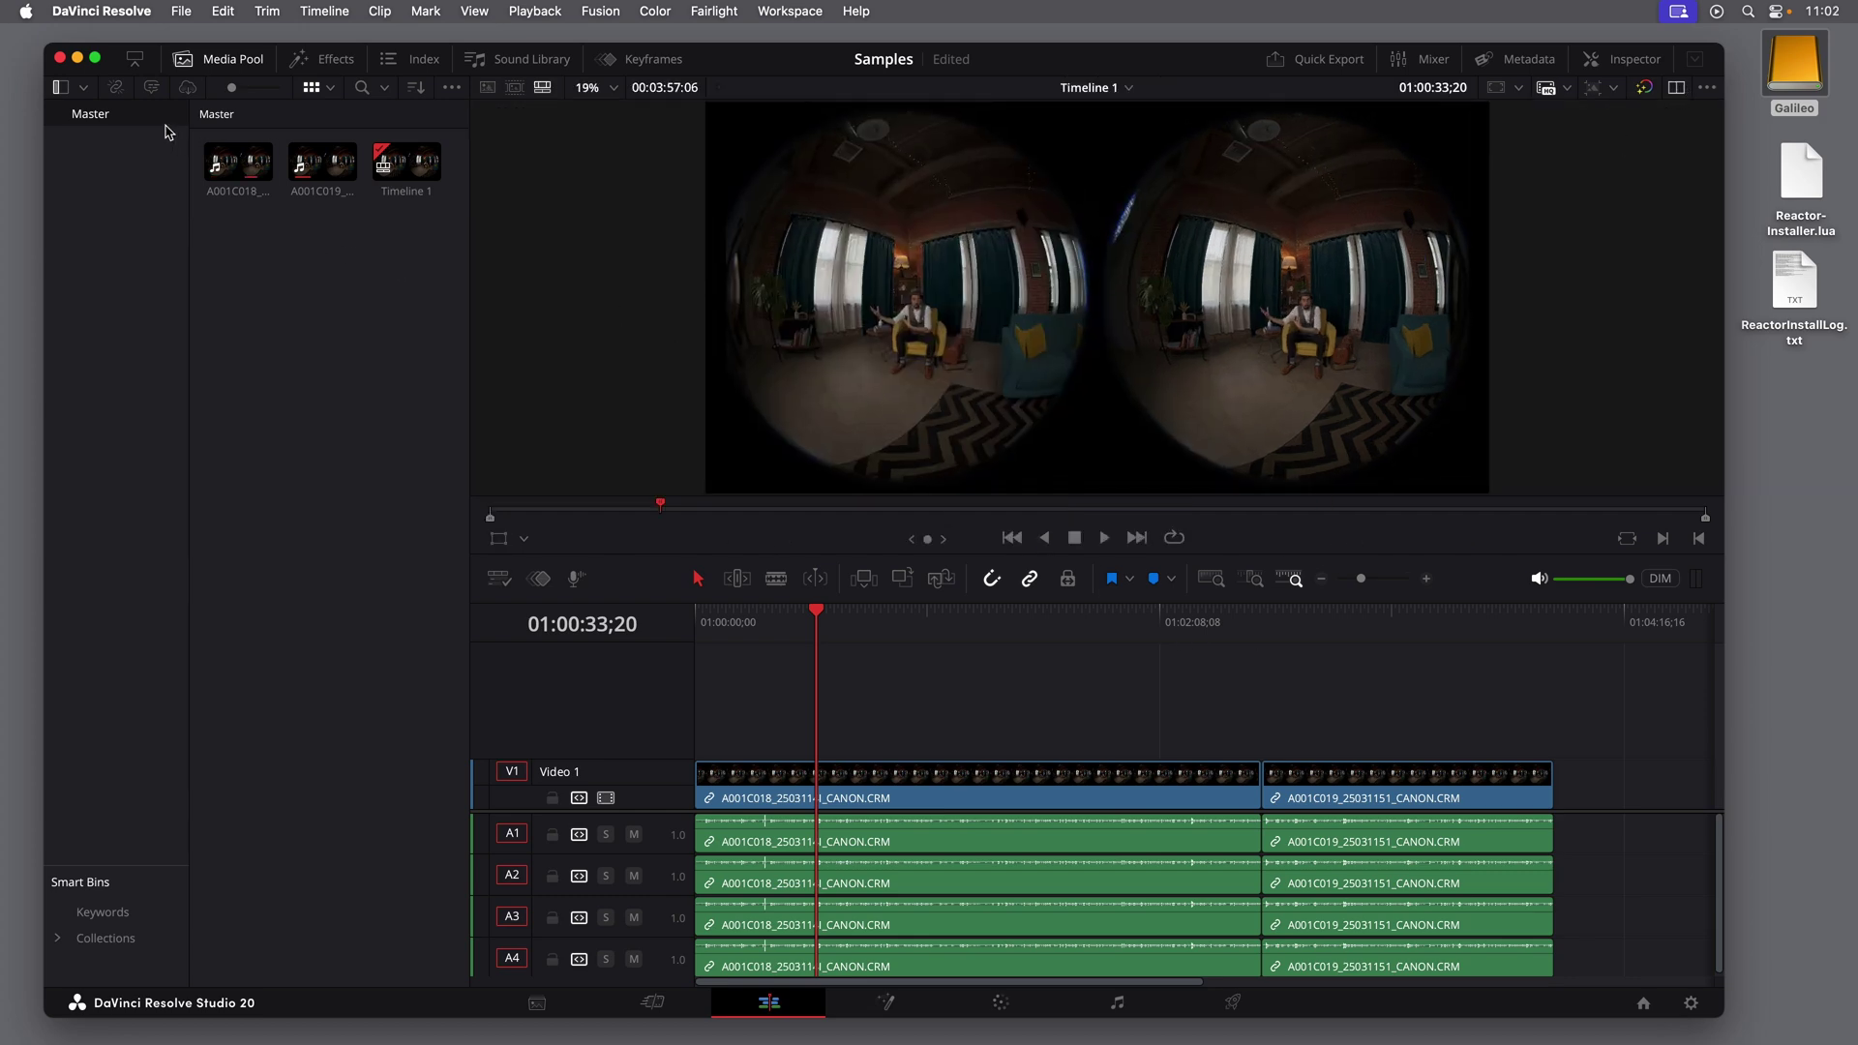
{"action": "left_click", "coordinate": [317, 60]}
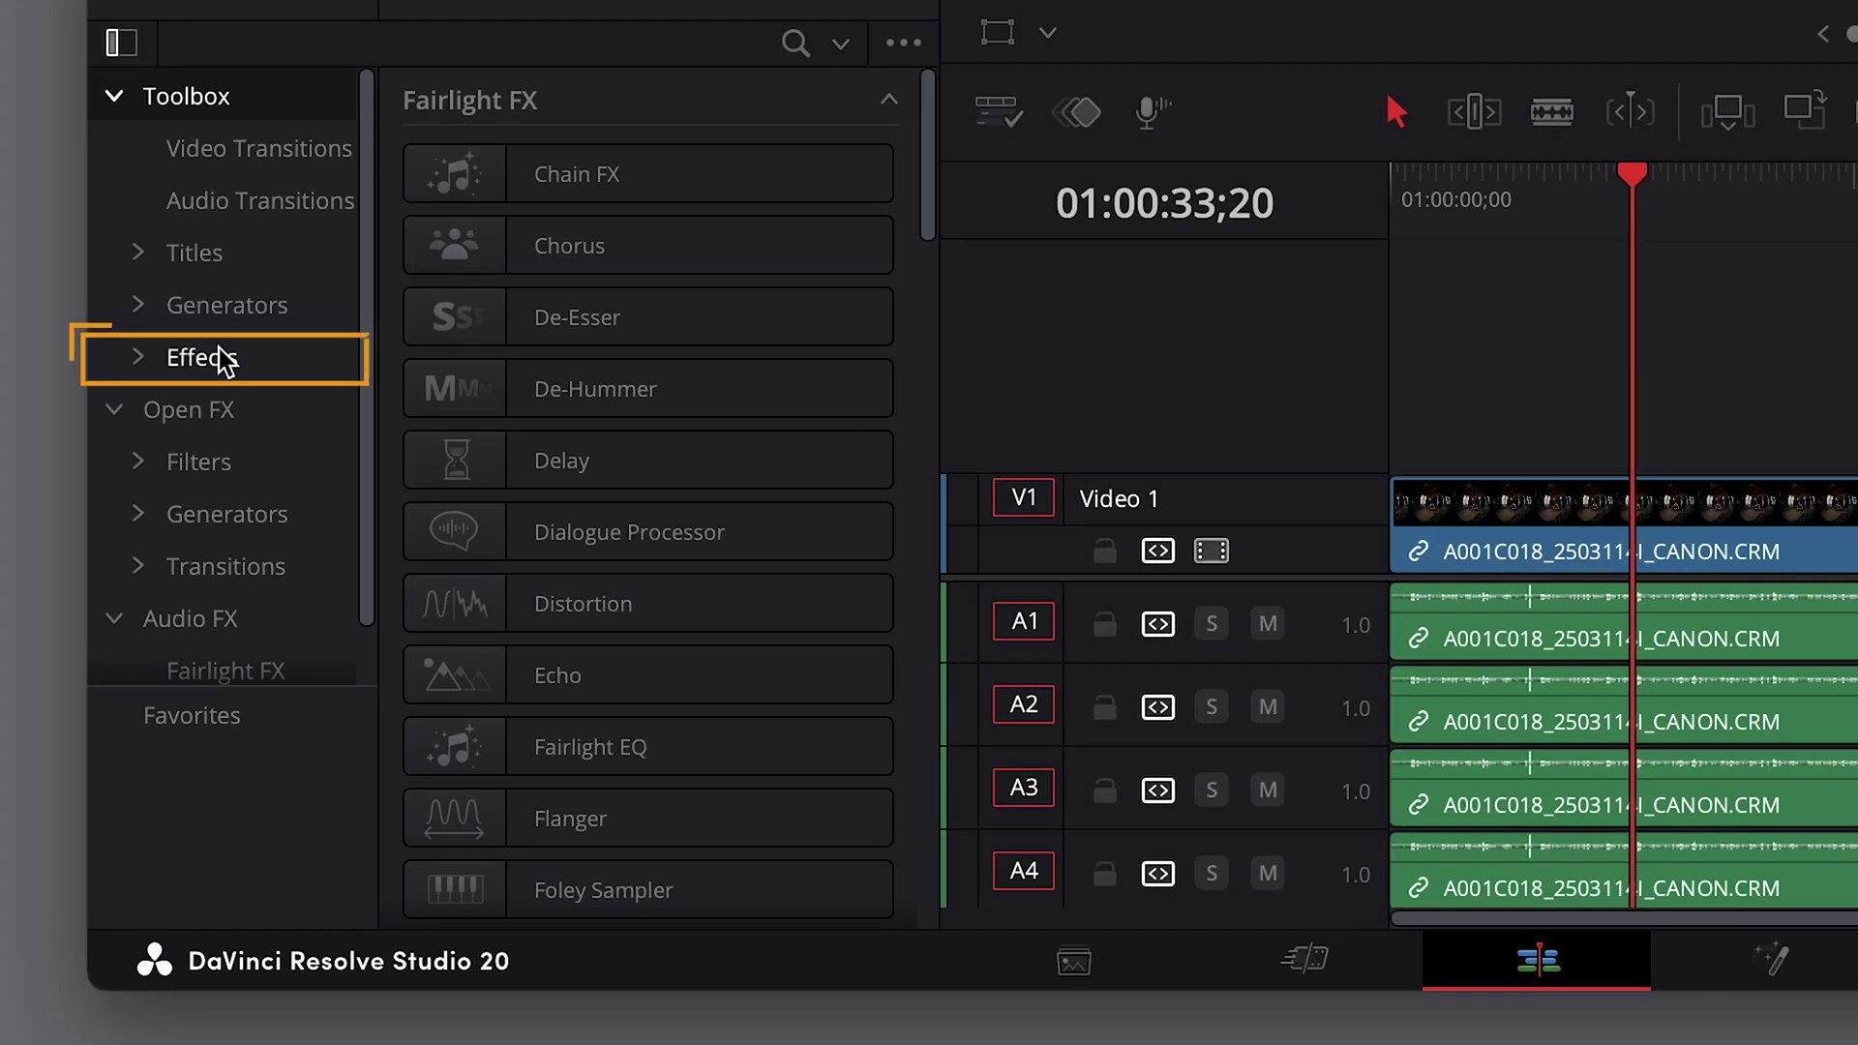
{"action": "left_click", "coordinate": [114, 706]}
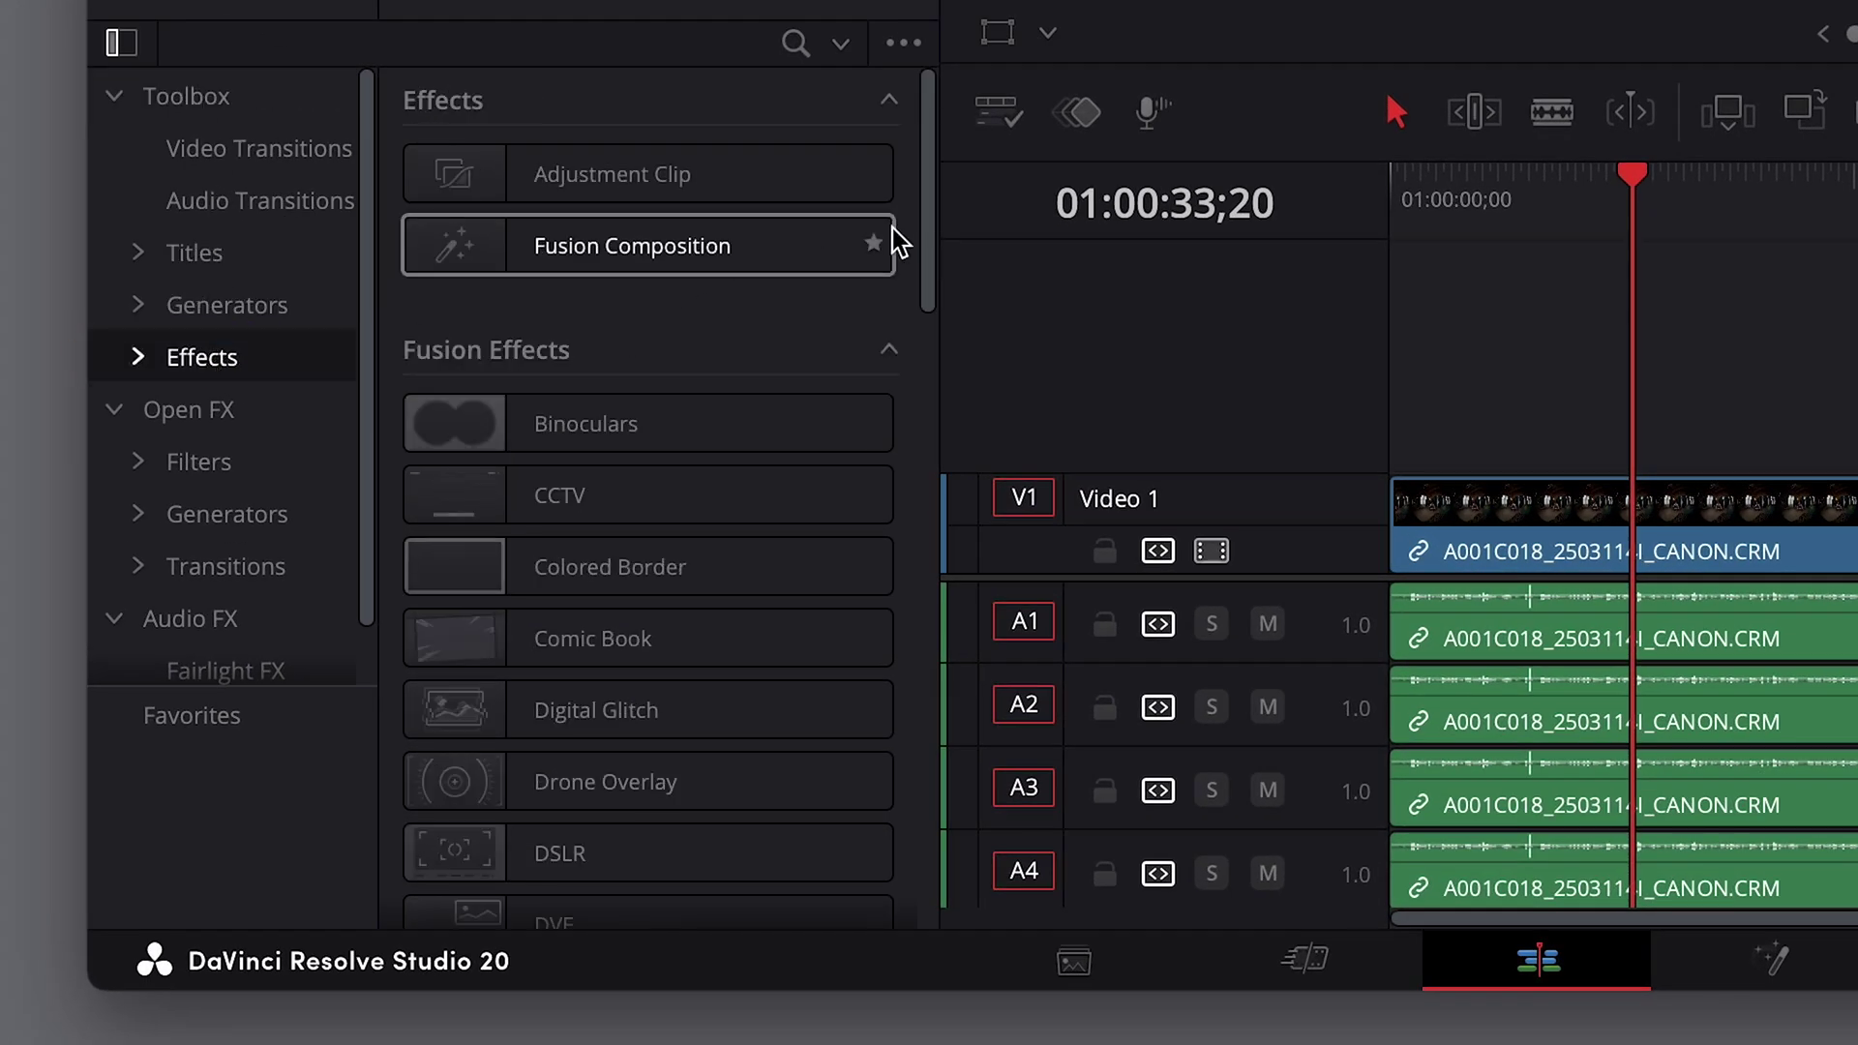
{"action": "left_click_drag", "start_coordinate": [929, 227], "coordinate": [895, 882]}
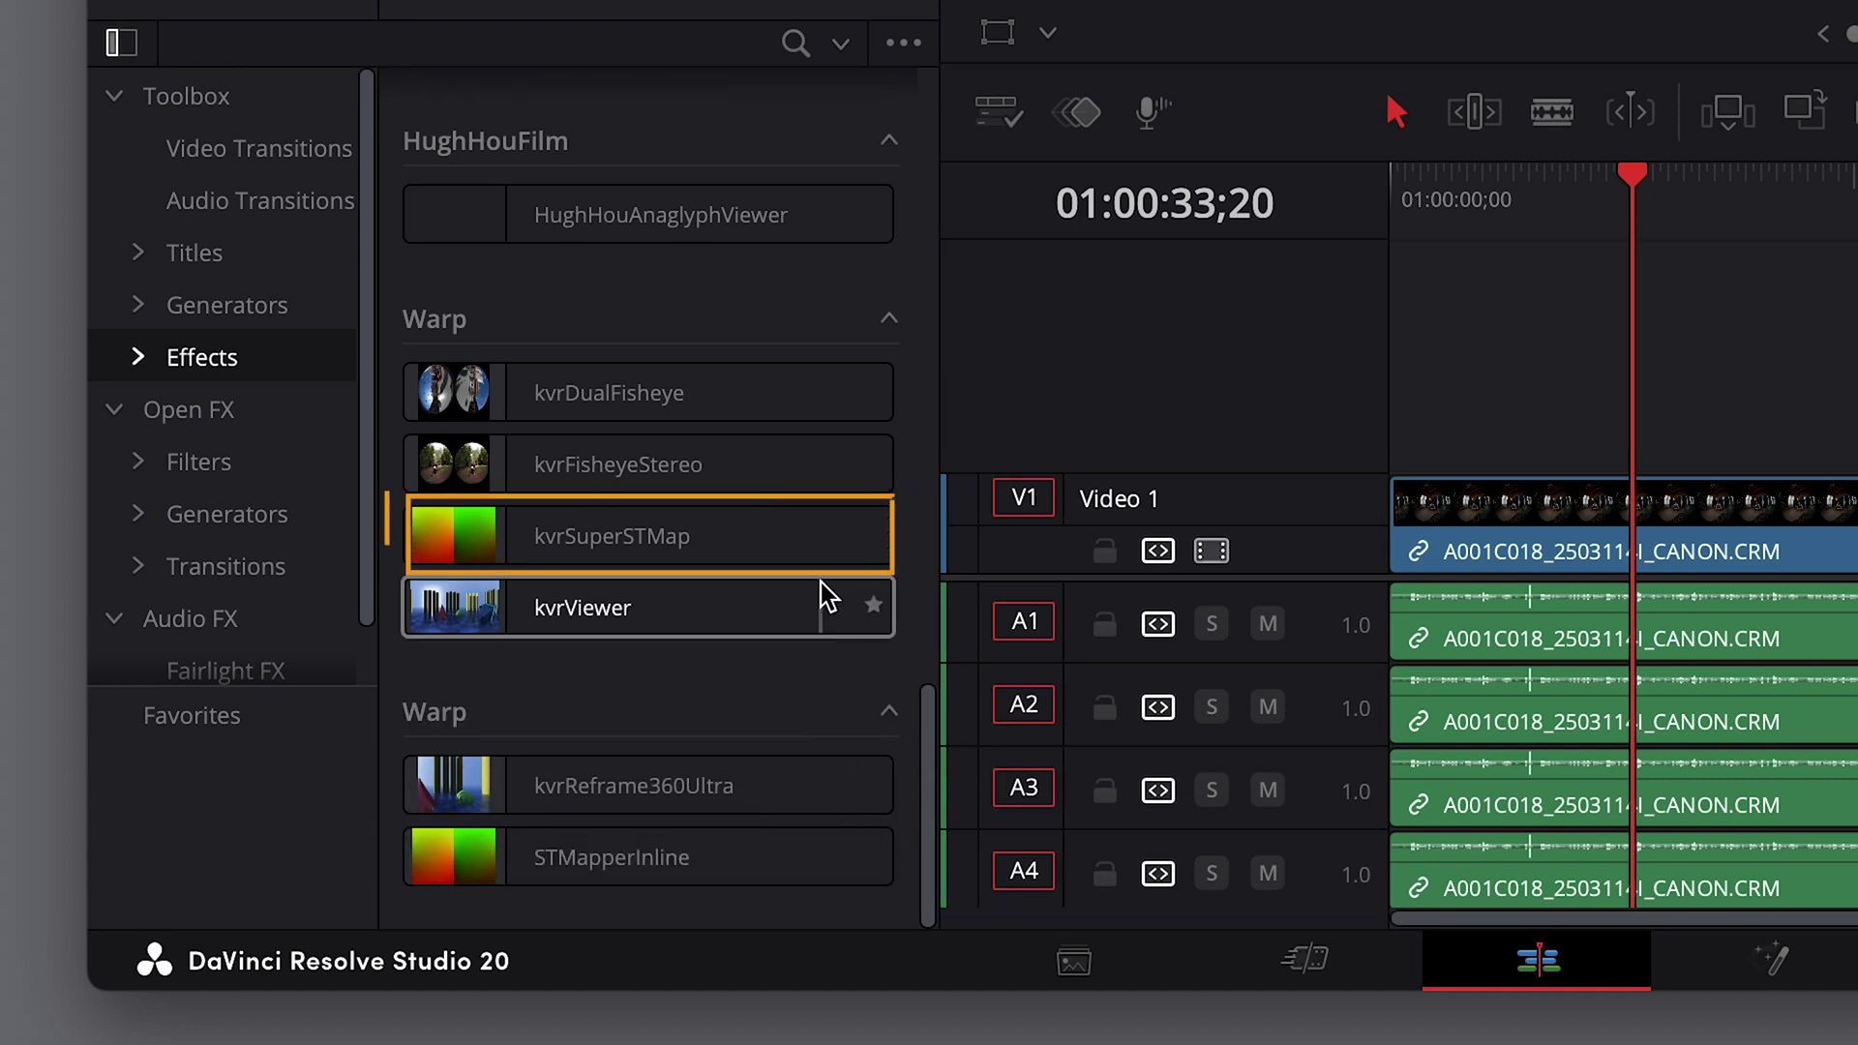
{"action": "left_click", "coordinate": [785, 539]}
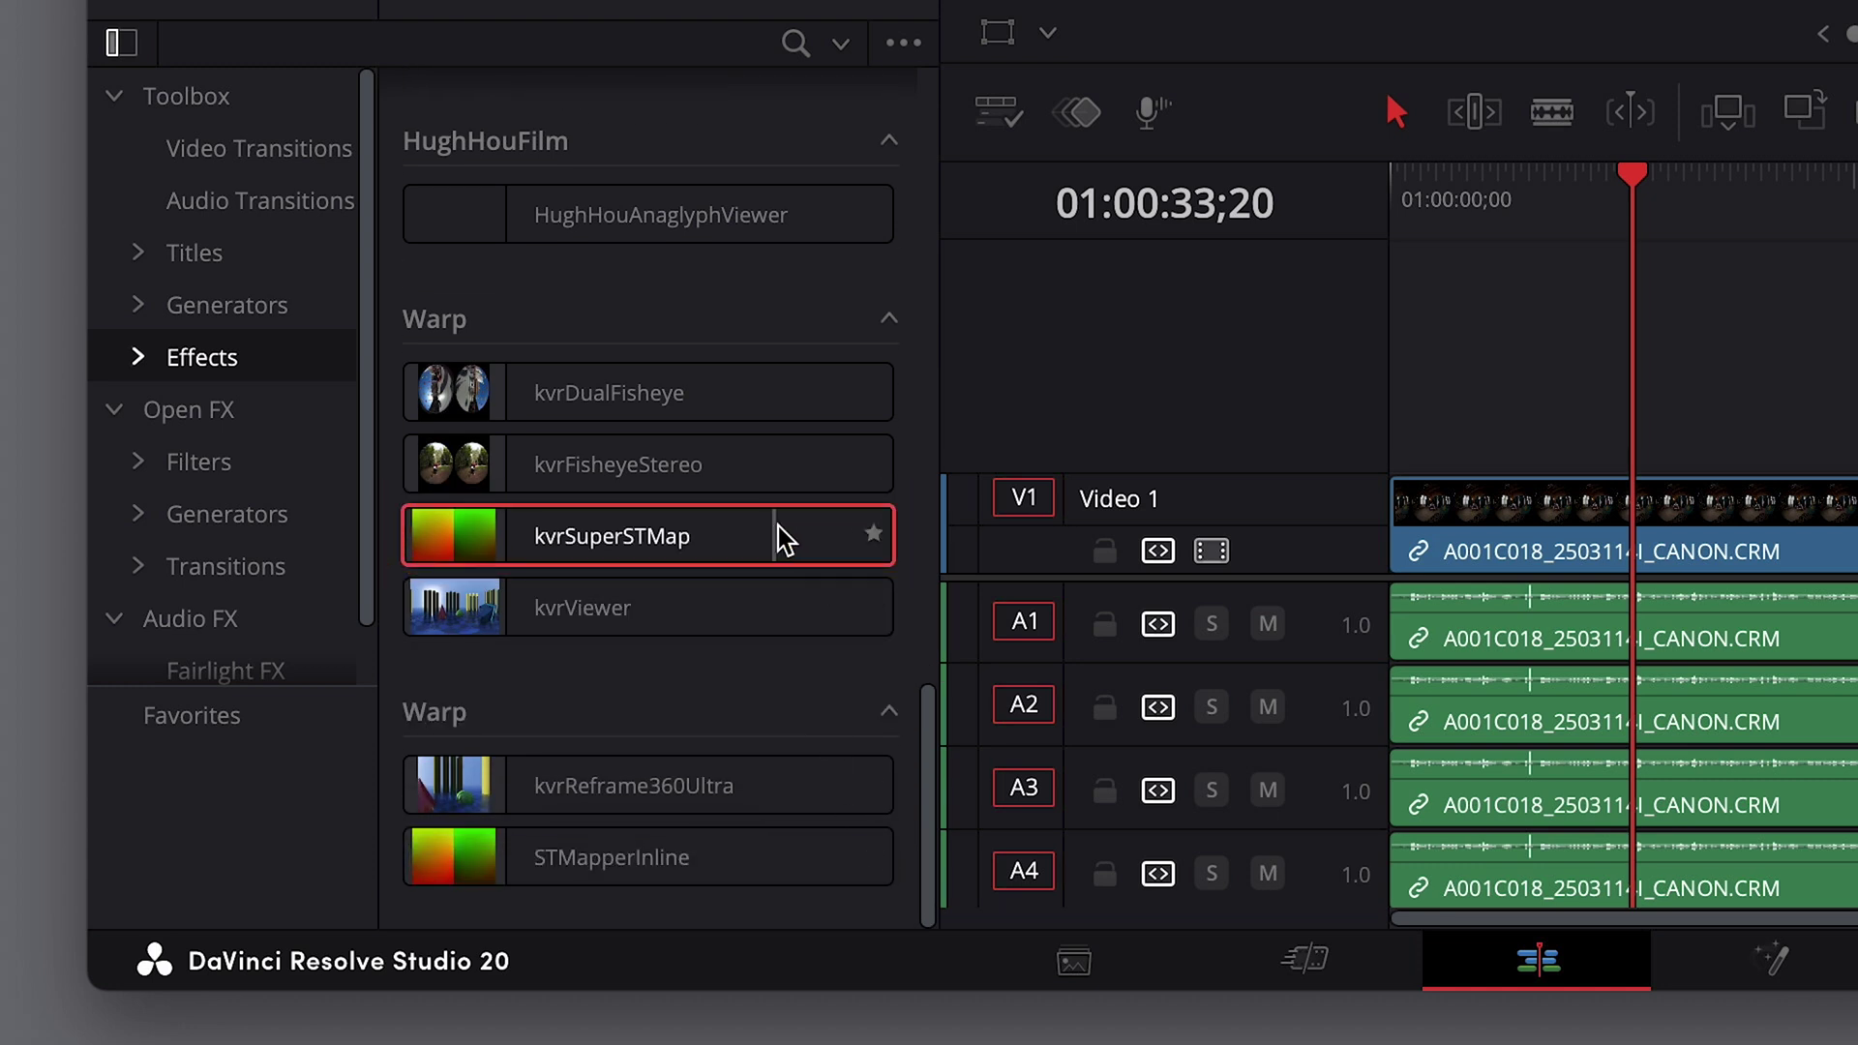
{"action": "left_click_drag", "start_coordinate": [785, 539], "coordinate": [1683, 495]}
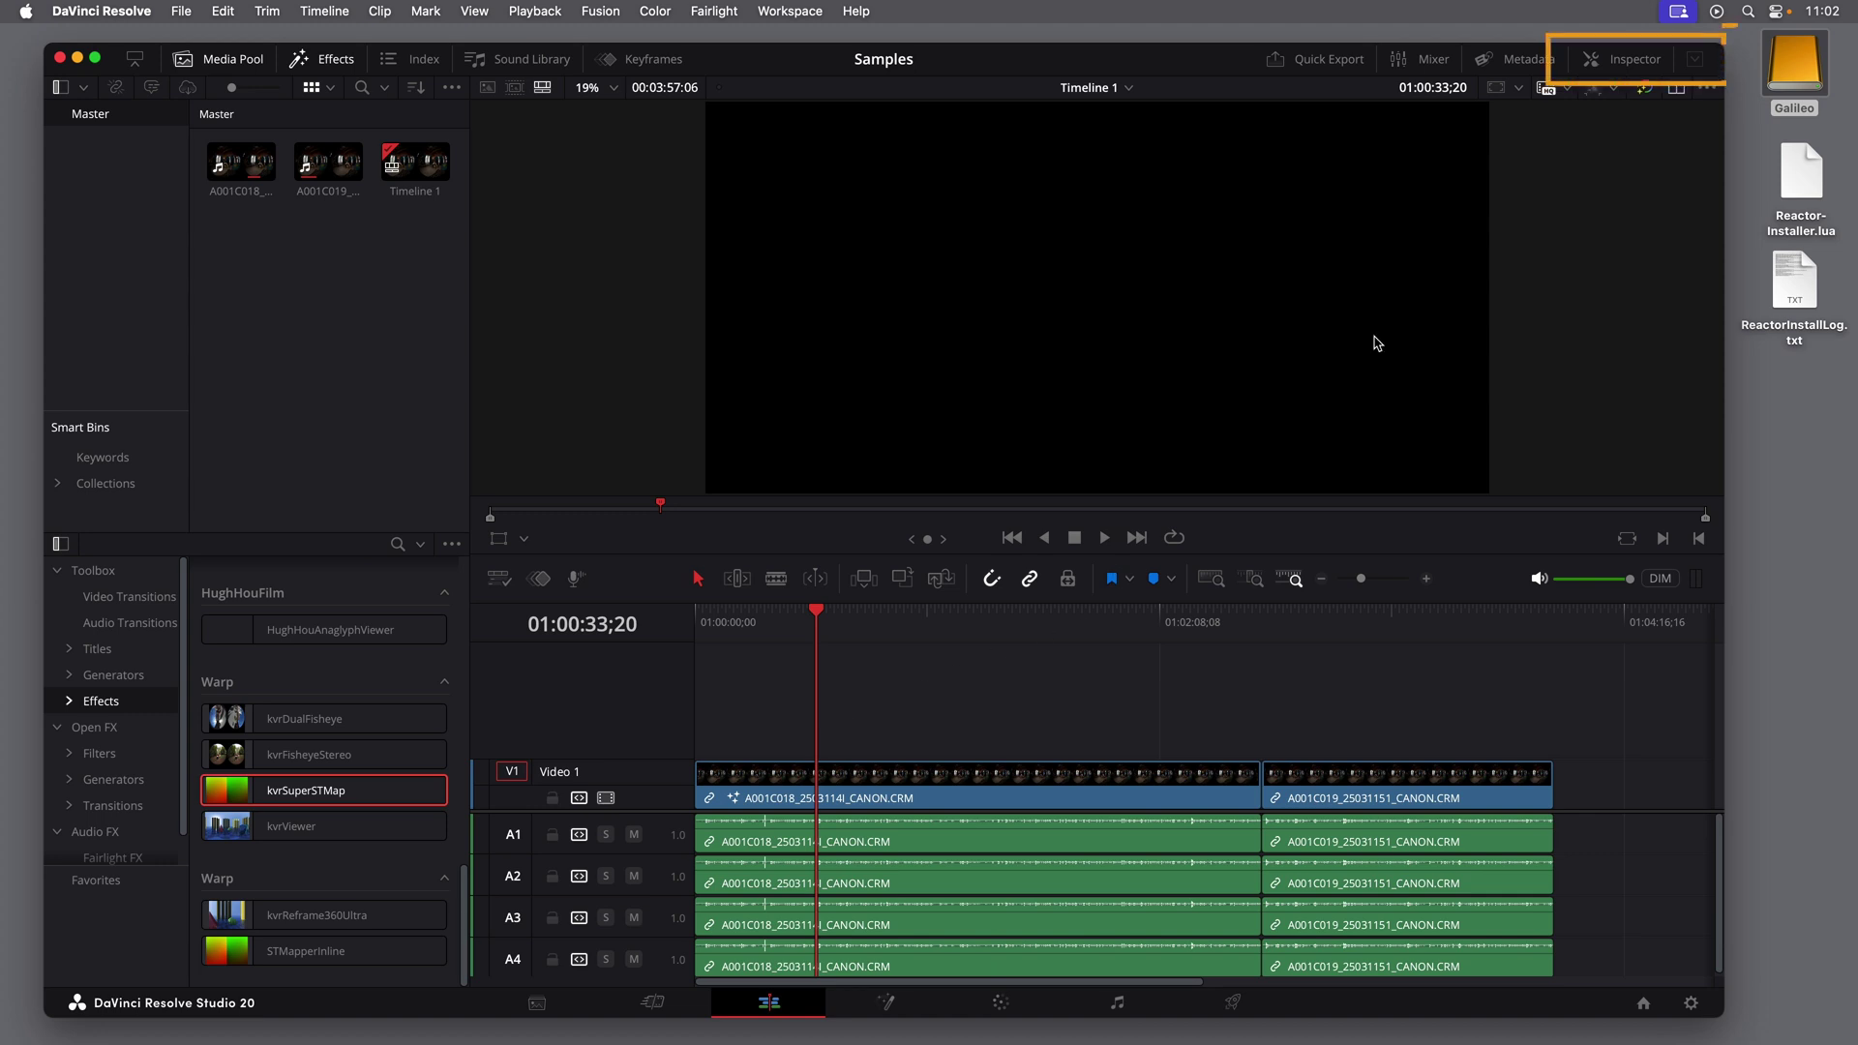
Step: Show the Inspector with clip A001C018 selected to display its kvrSuperSTMap controls
{"action": "left_click", "coordinate": [1633, 59]}
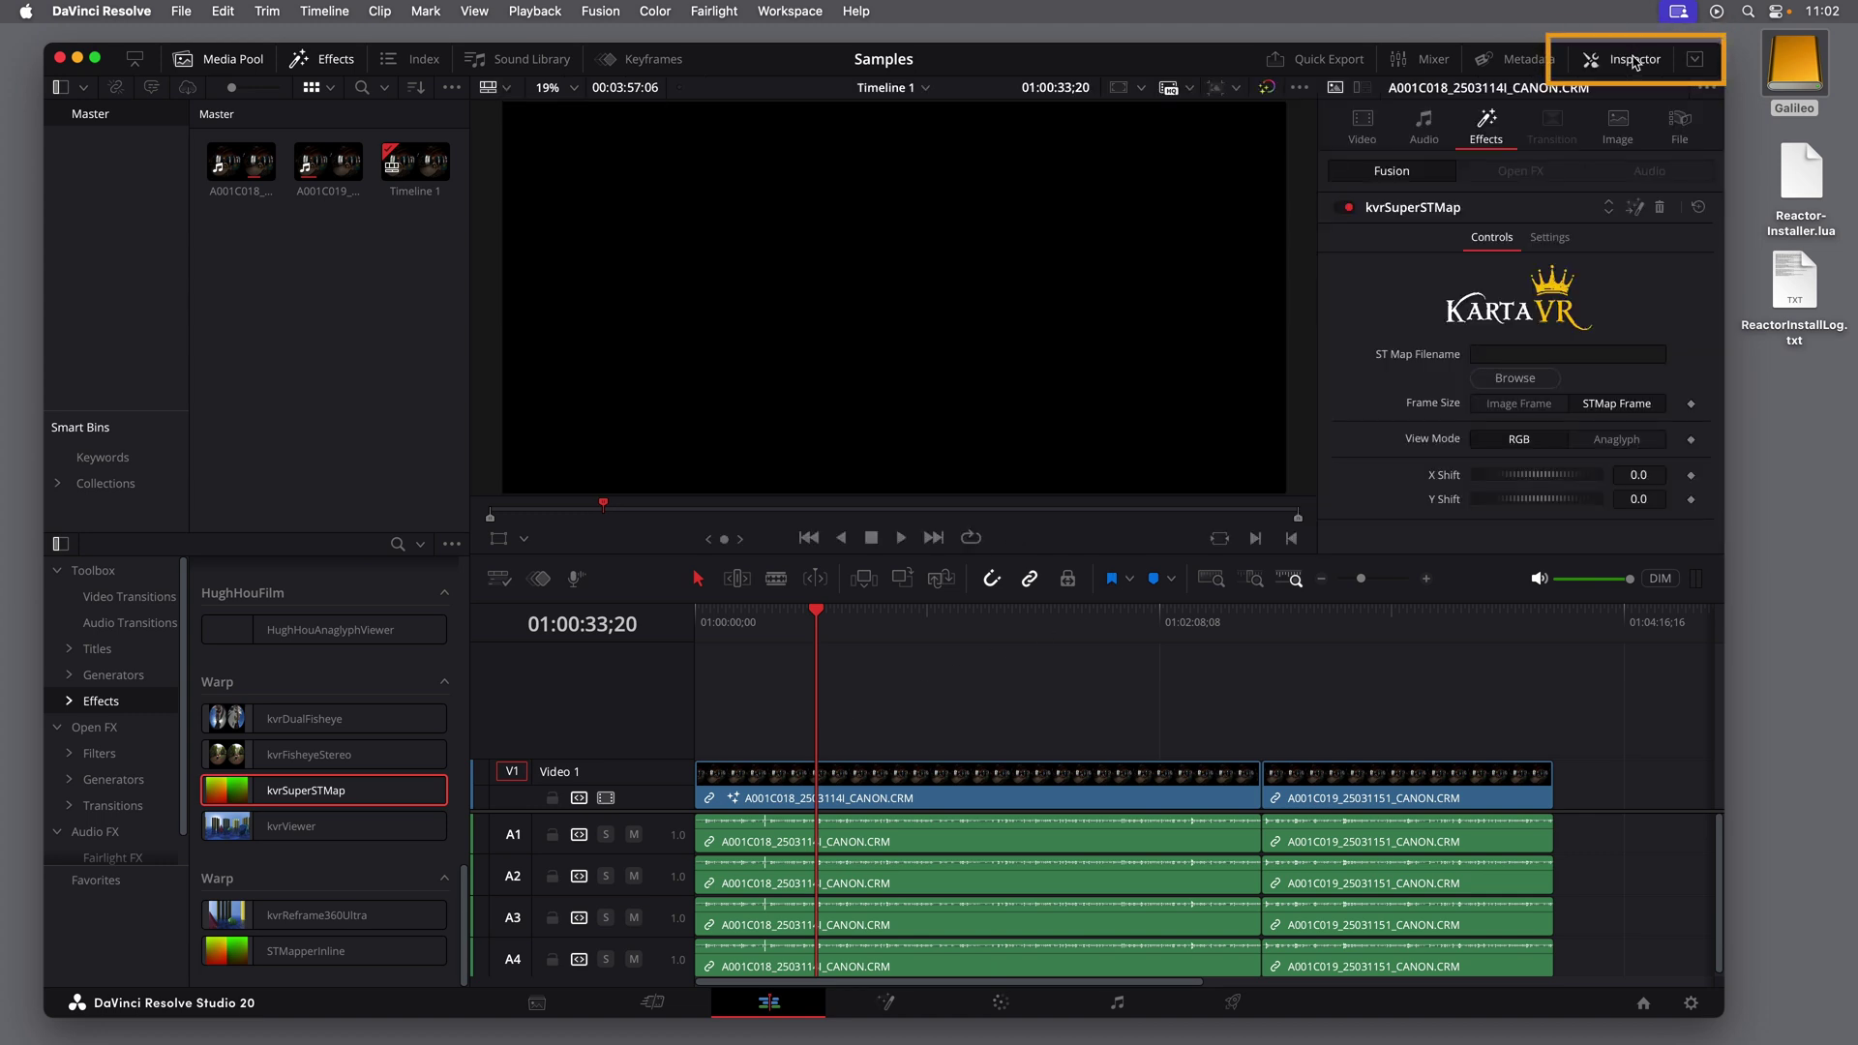
{"action": "left_click", "coordinate": [1633, 60]}
{"action": "left_click", "coordinate": [1633, 60]}
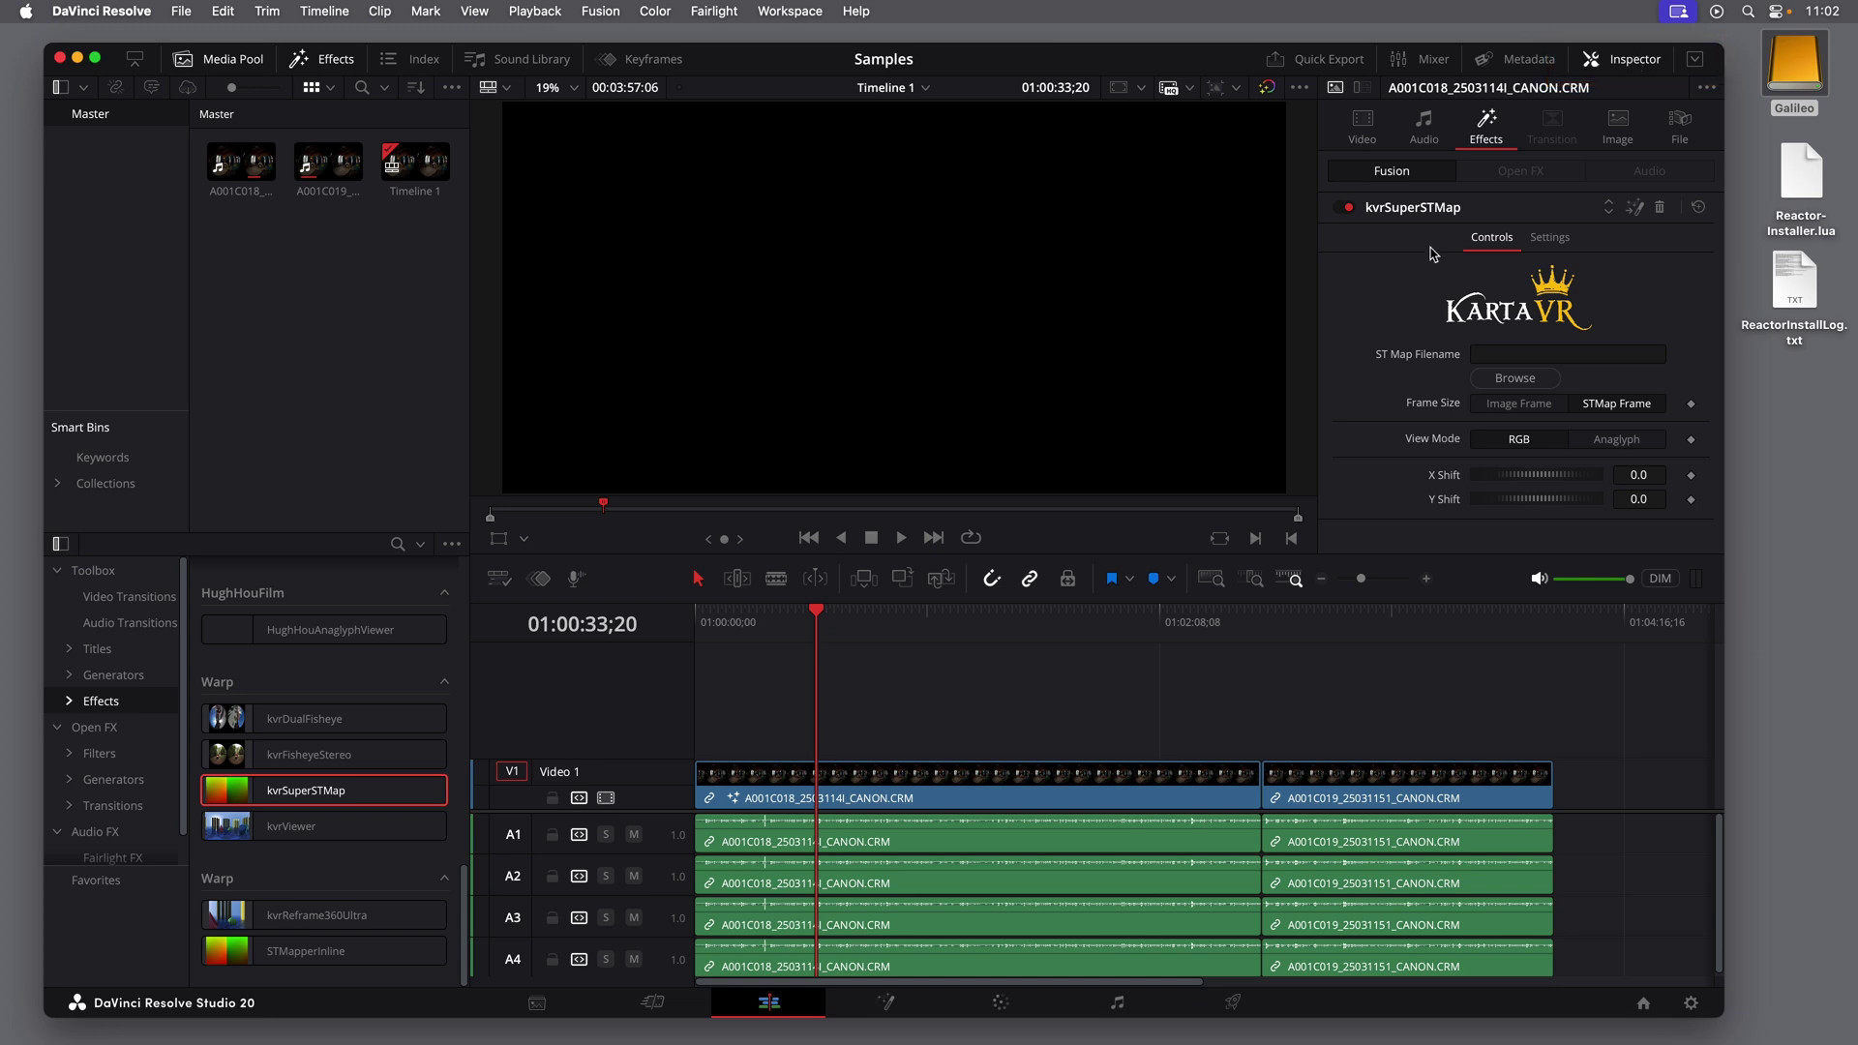
{"action": "left_click", "coordinate": [1021, 796]}
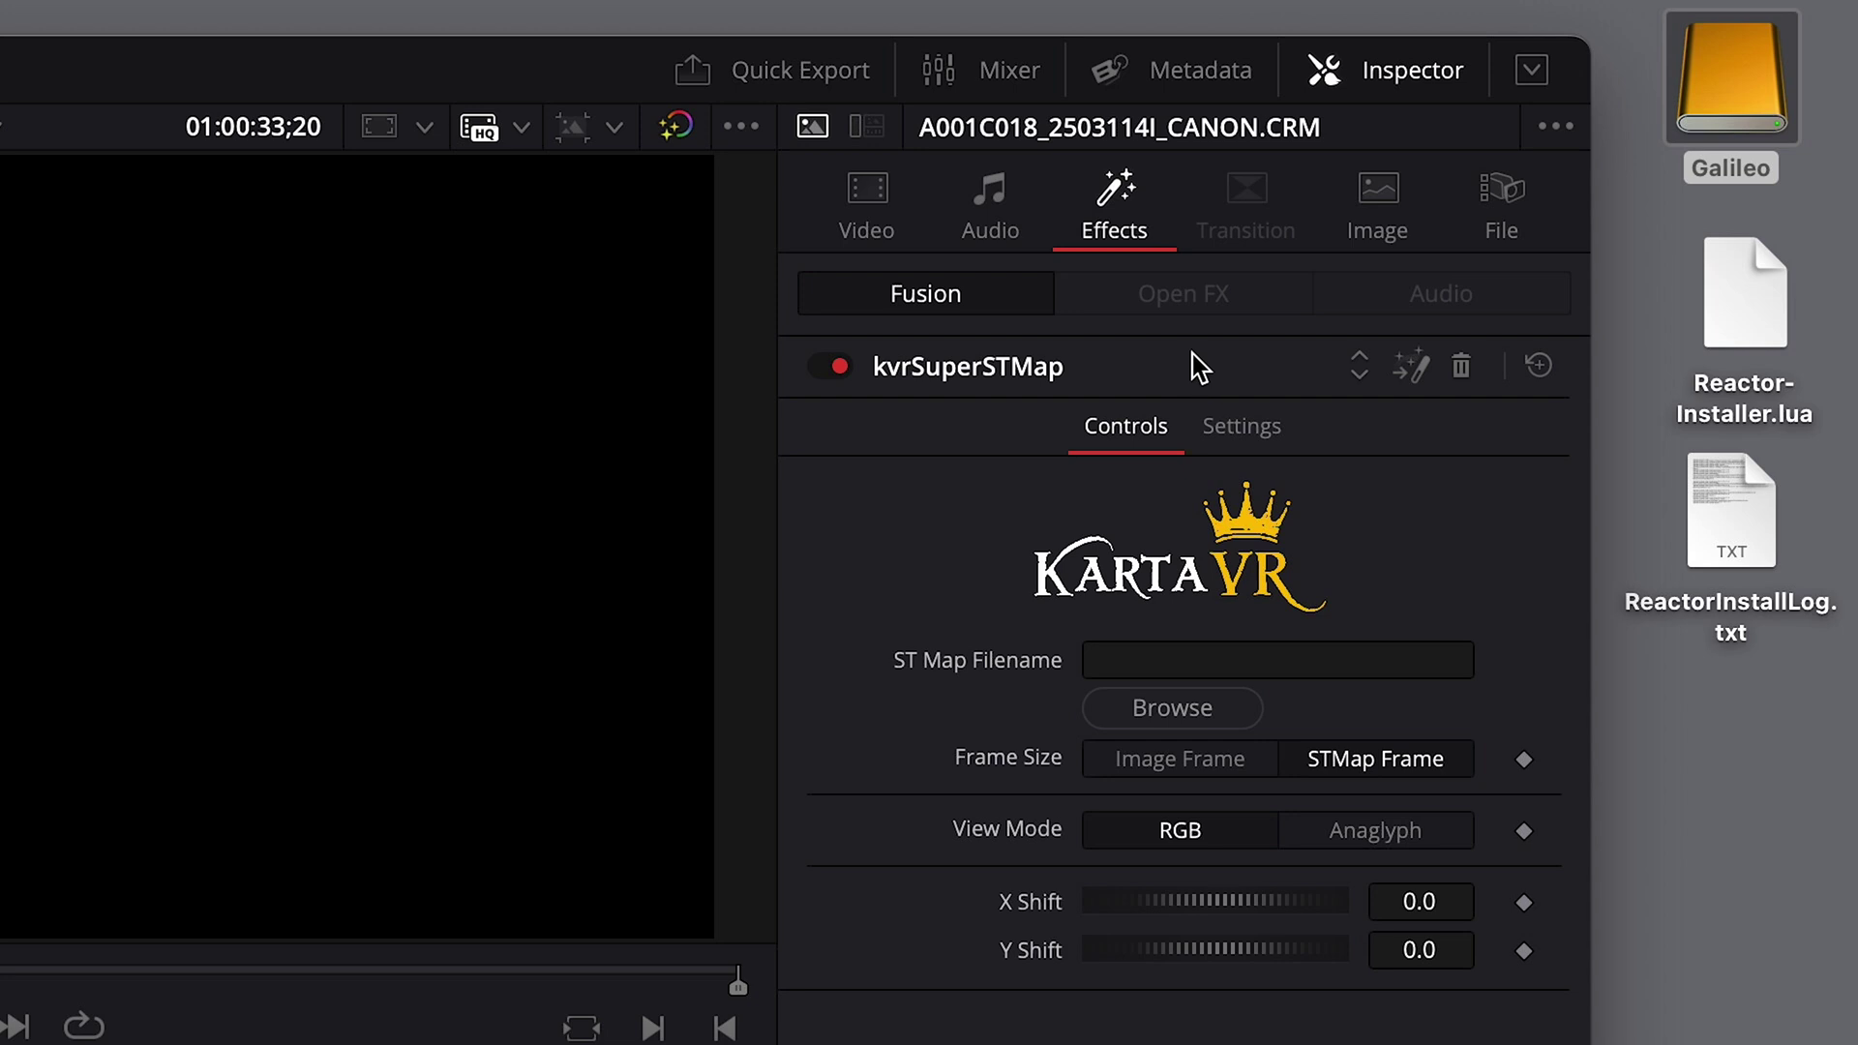
Step: Load the Canon_R5C ST map EXR from the Galileo Tools folder into kvrSuperSTMap
{"action": "left_click", "coordinate": [1200, 721]}
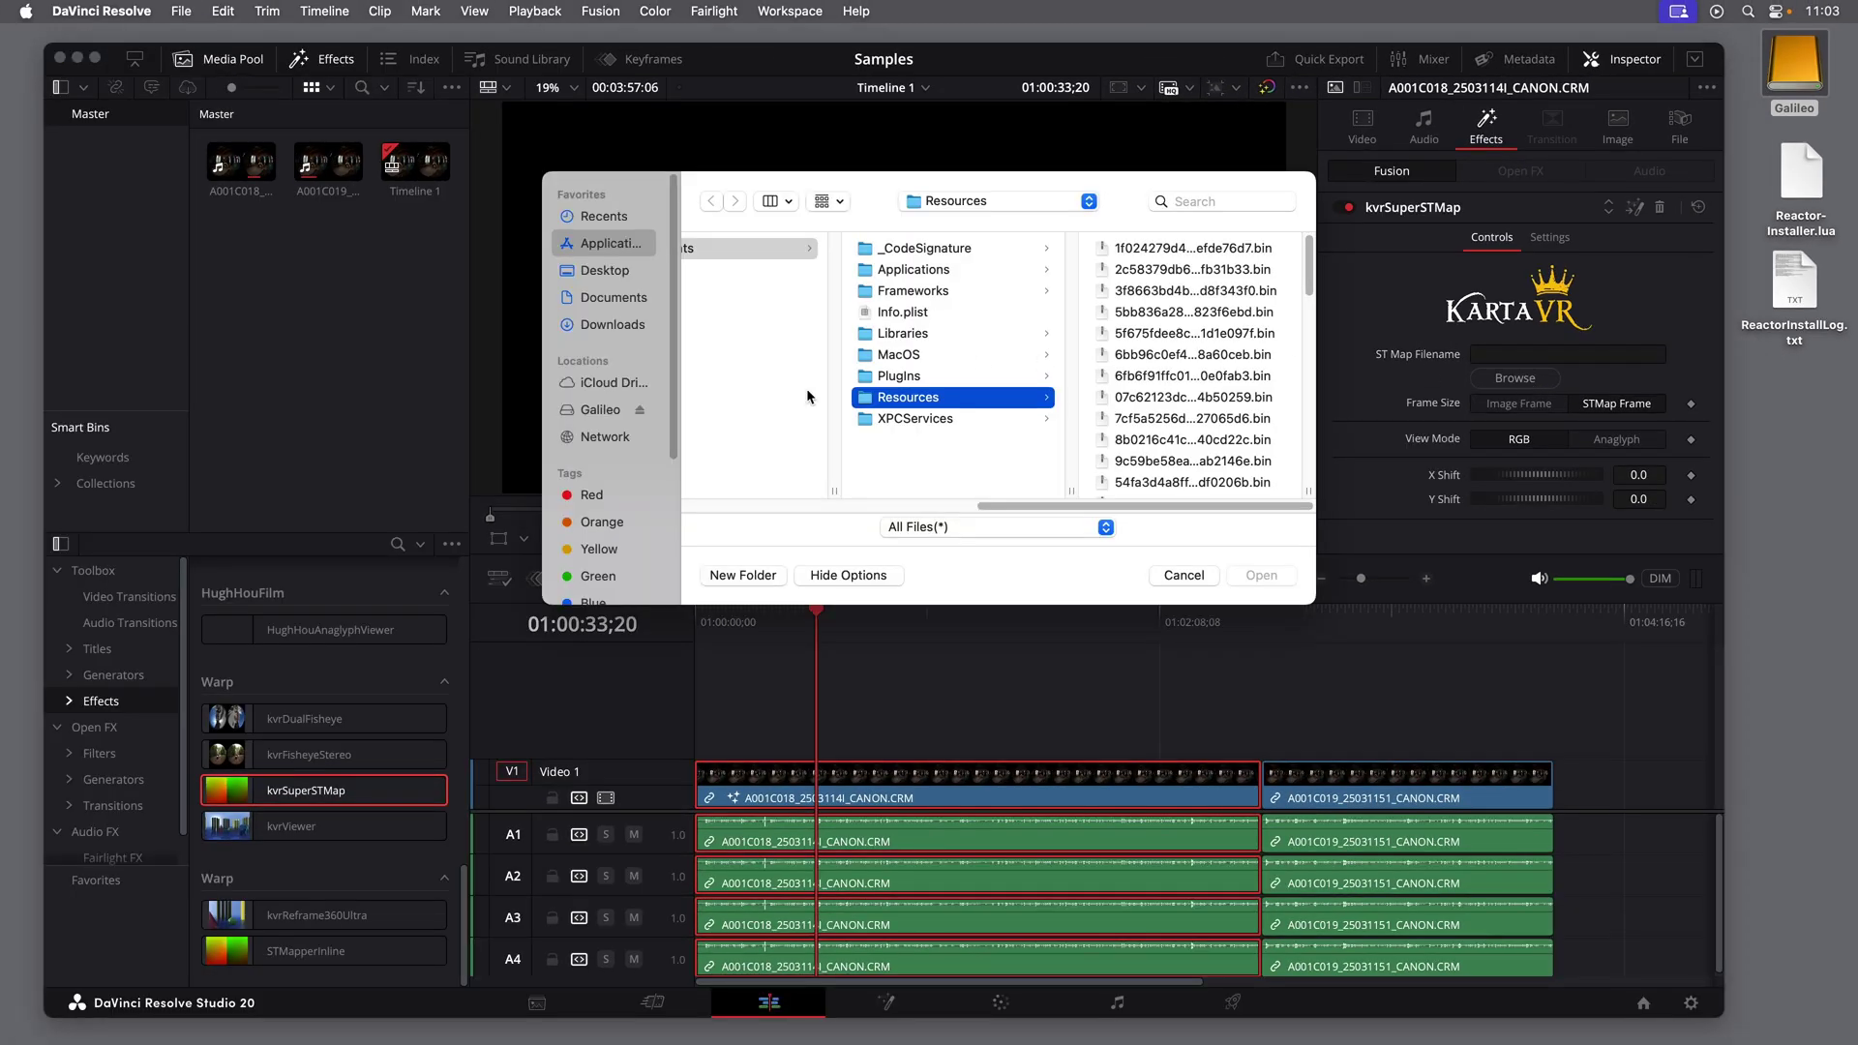
{"action": "left_click", "coordinate": [615, 416]}
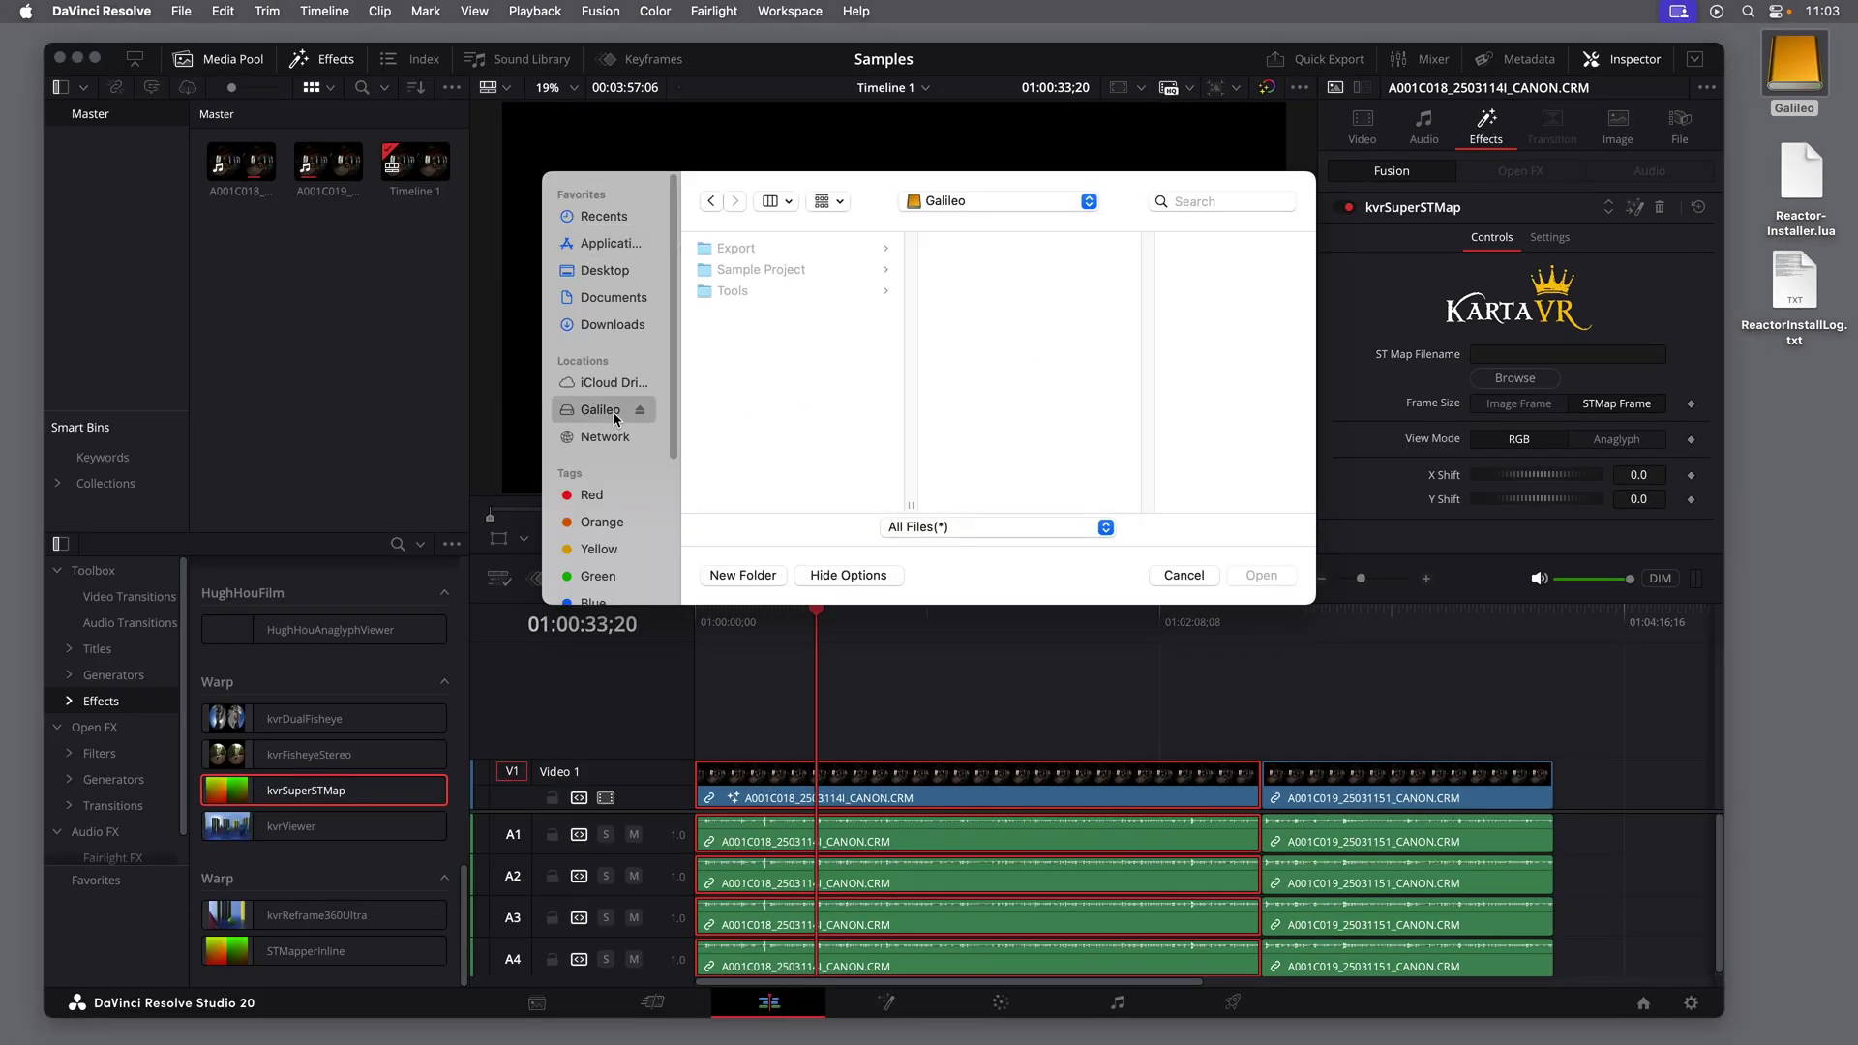
{"action": "left_click", "coordinate": [766, 294]}
{"action": "left_click", "coordinate": [972, 254]}
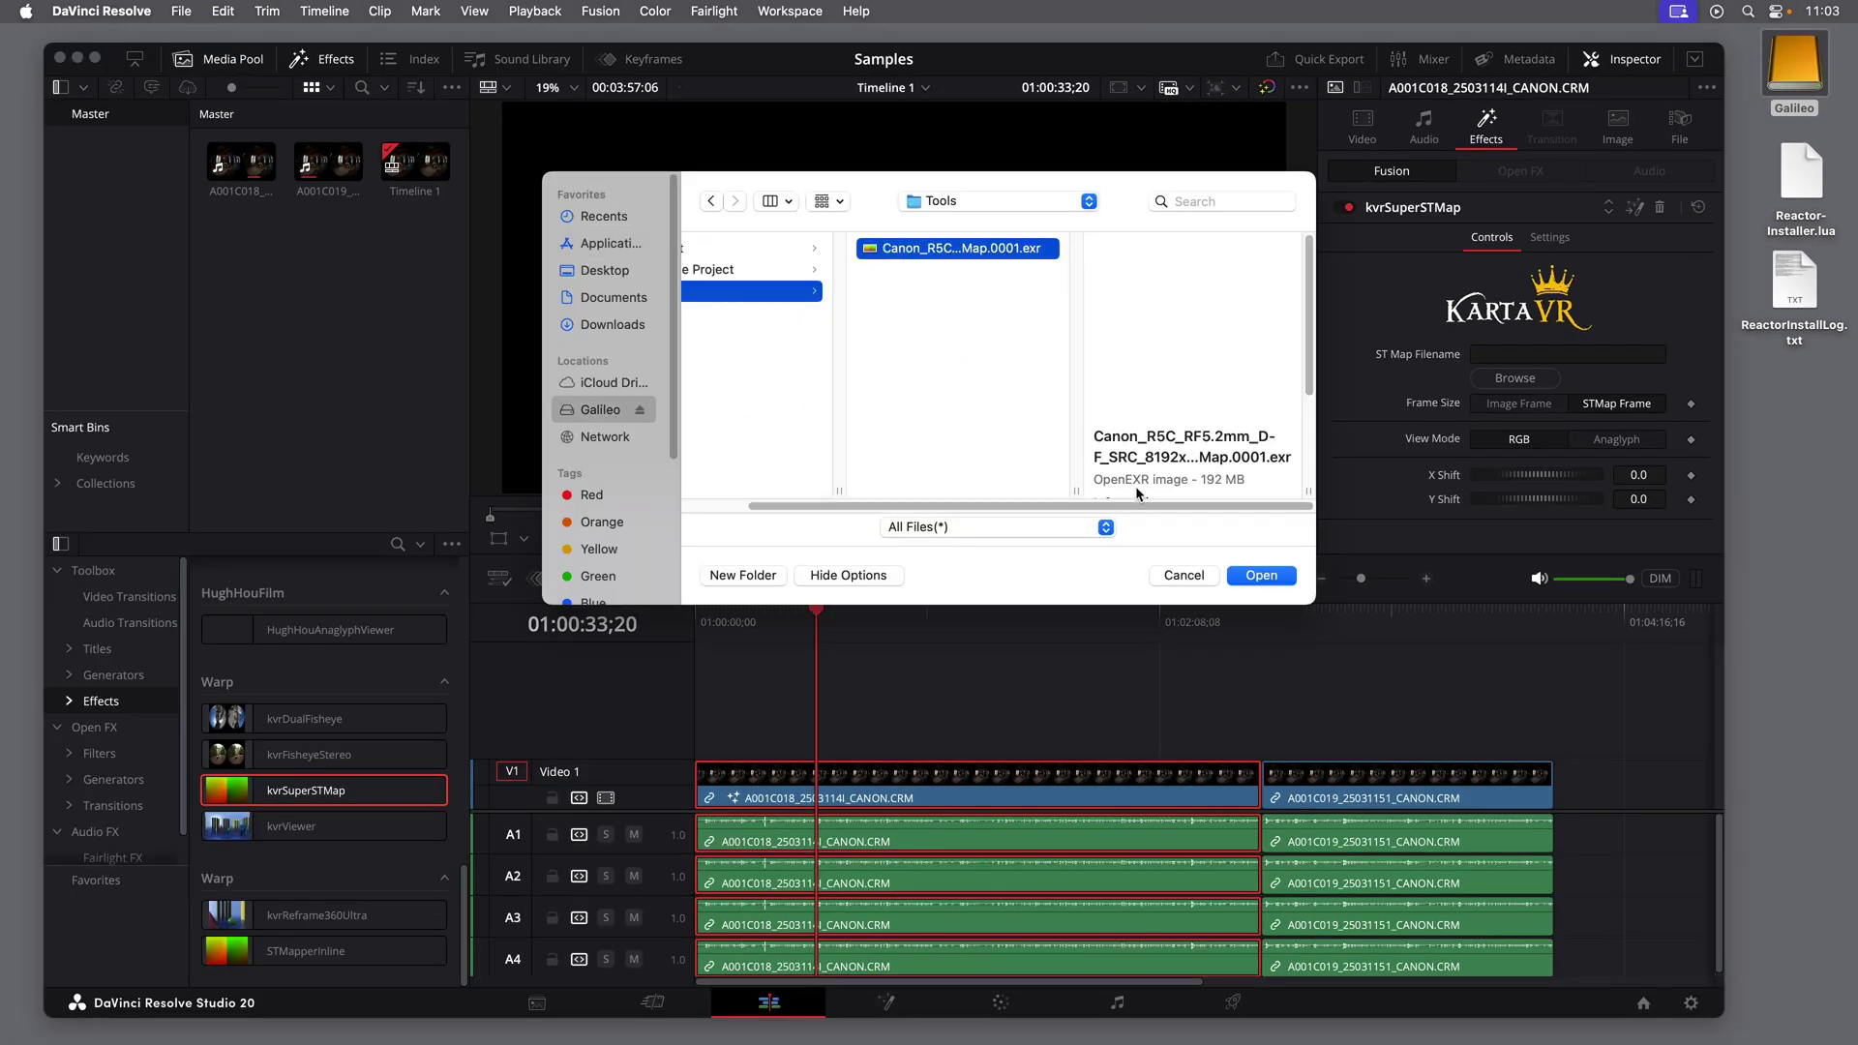
{"action": "left_click", "coordinate": [1252, 576]}
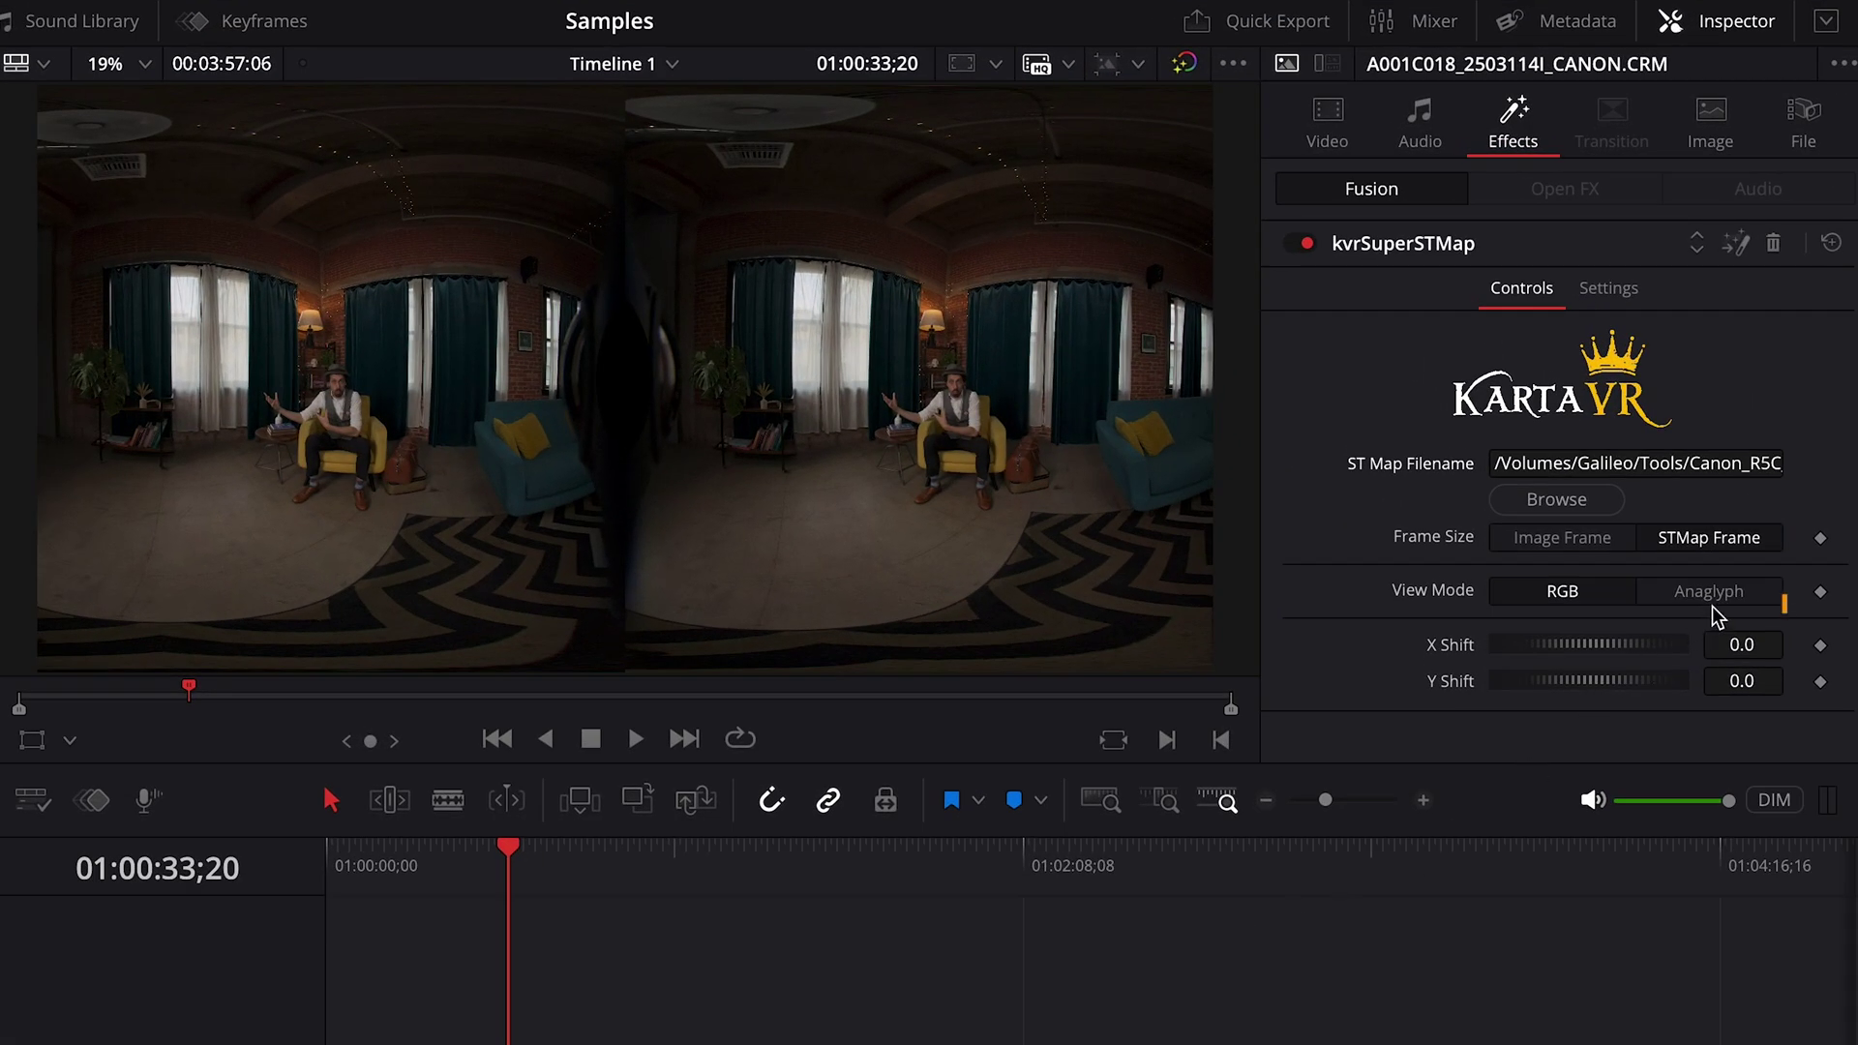
Step: Preview the pair as anaglyph full screen at 100% zoom and set X Shift to -0.0471
{"action": "left_click", "coordinate": [1714, 598]}
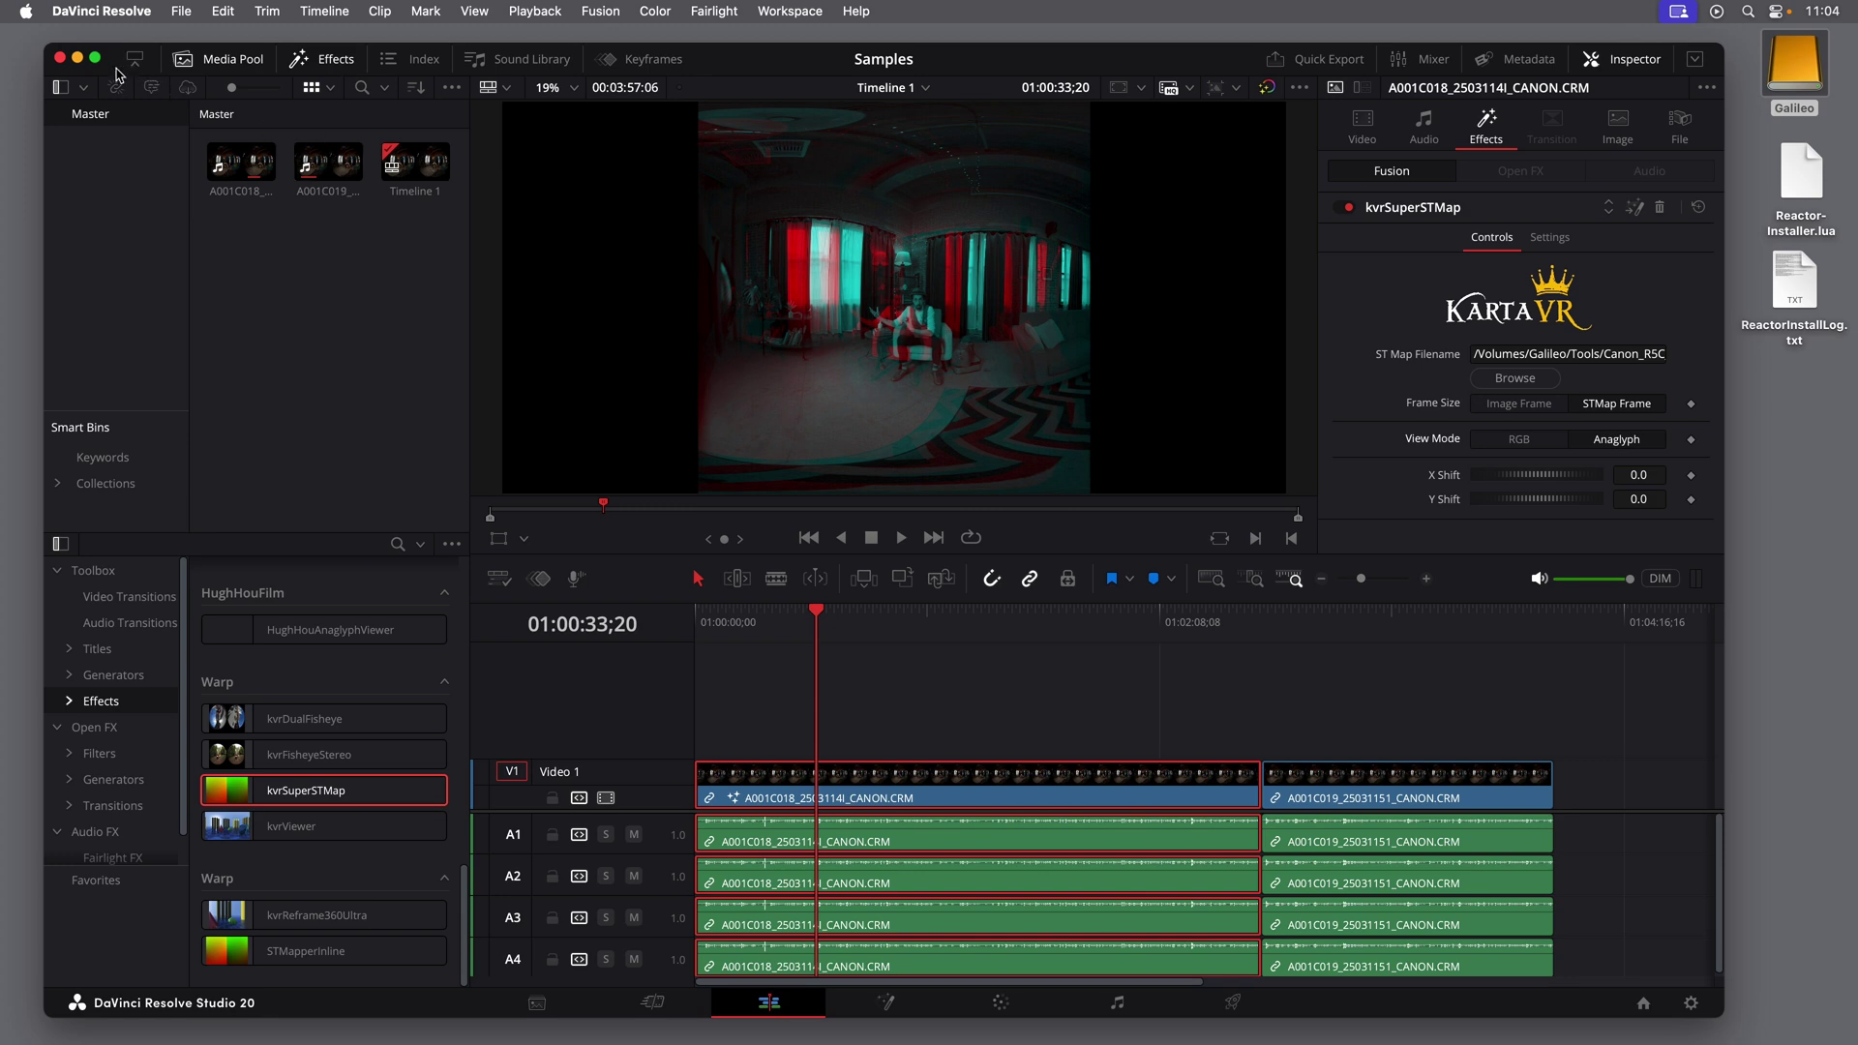
{"action": "left_click", "coordinate": [95, 58]}
{"action": "left_click", "coordinate": [605, 49]}
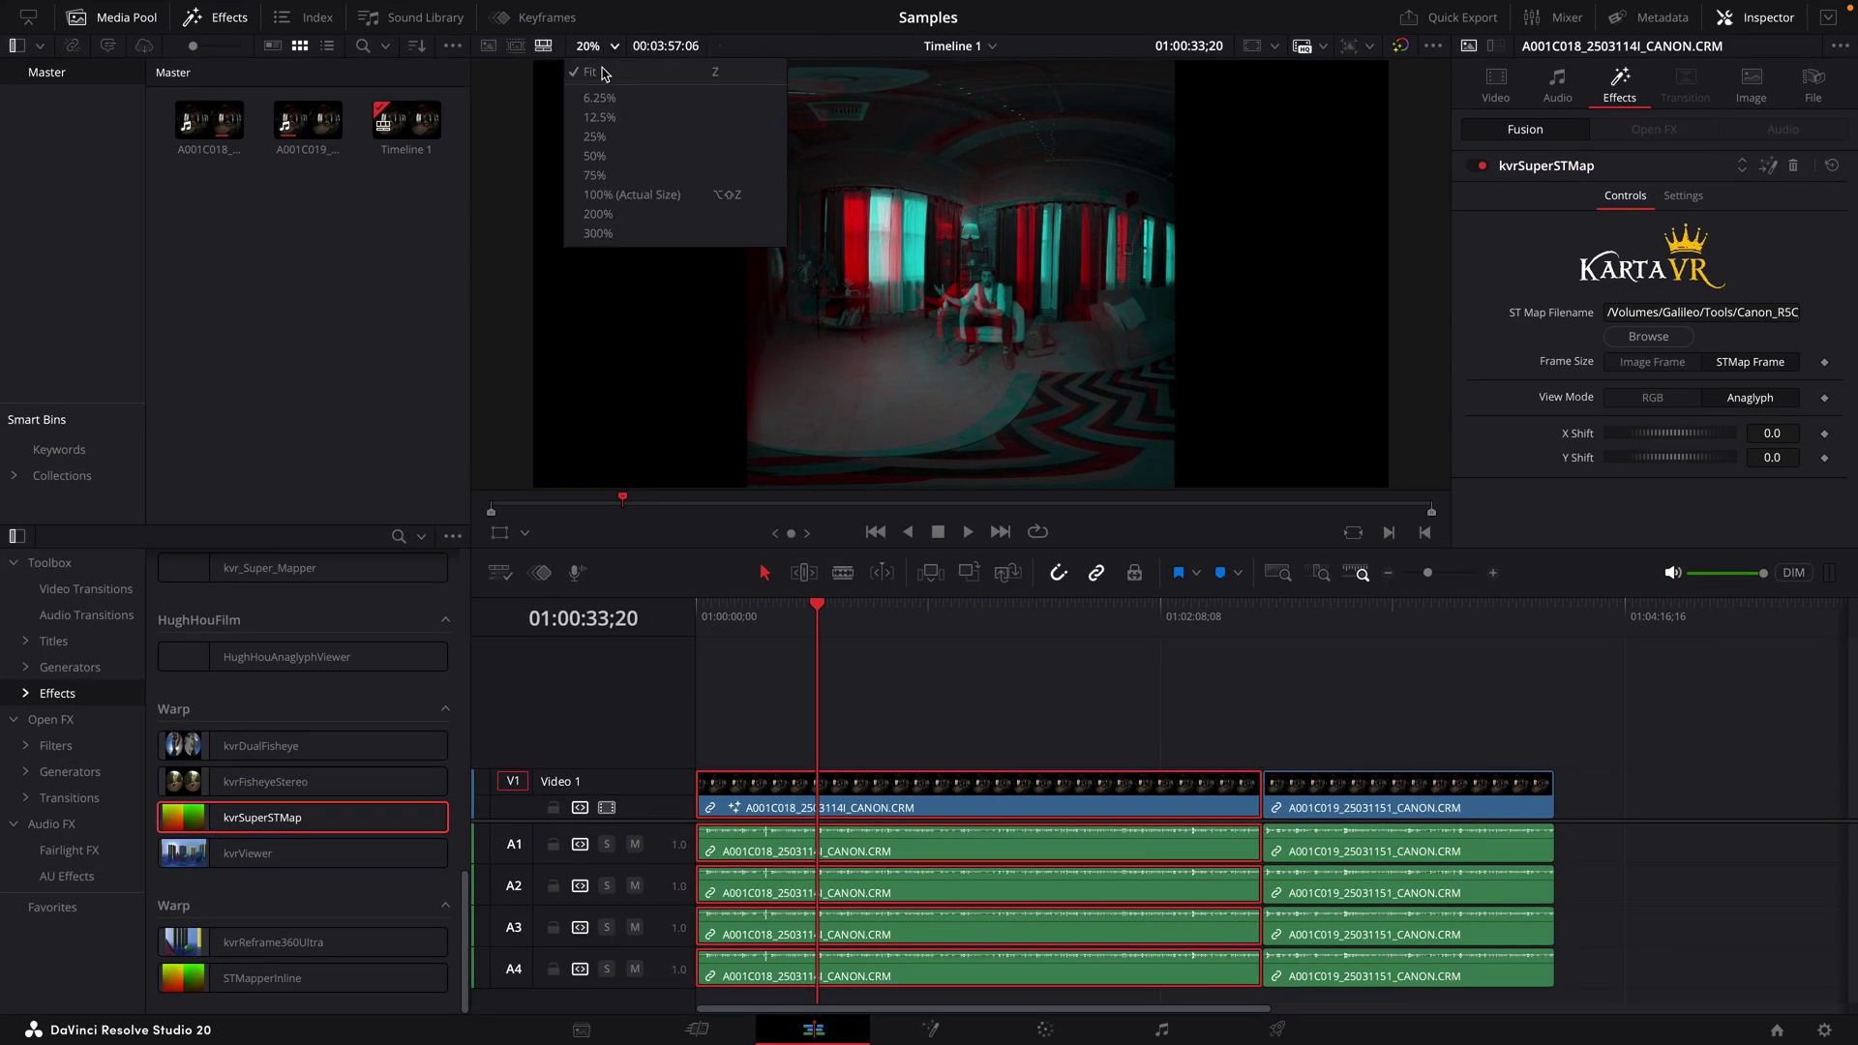
{"action": "left_click", "coordinate": [636, 196]}
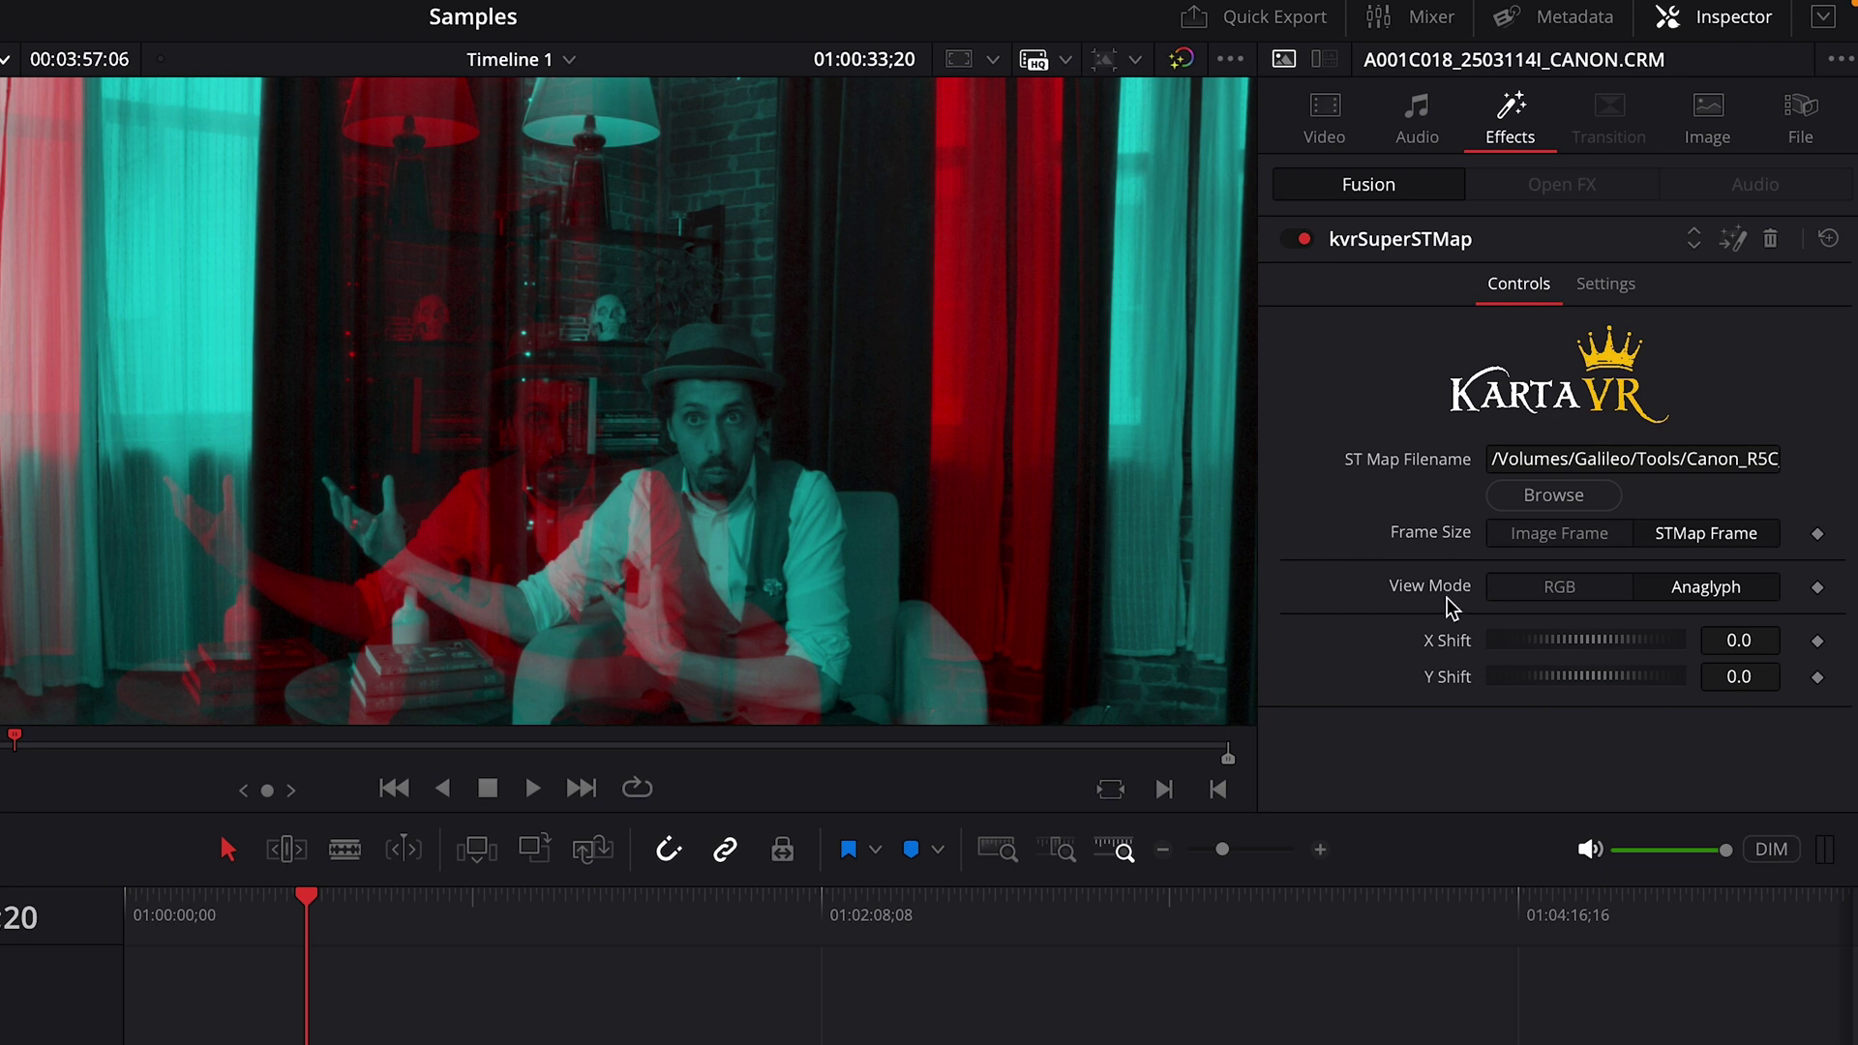
{"action": "left_click_drag", "start_coordinate": [1587, 637], "coordinate": [1495, 646]}
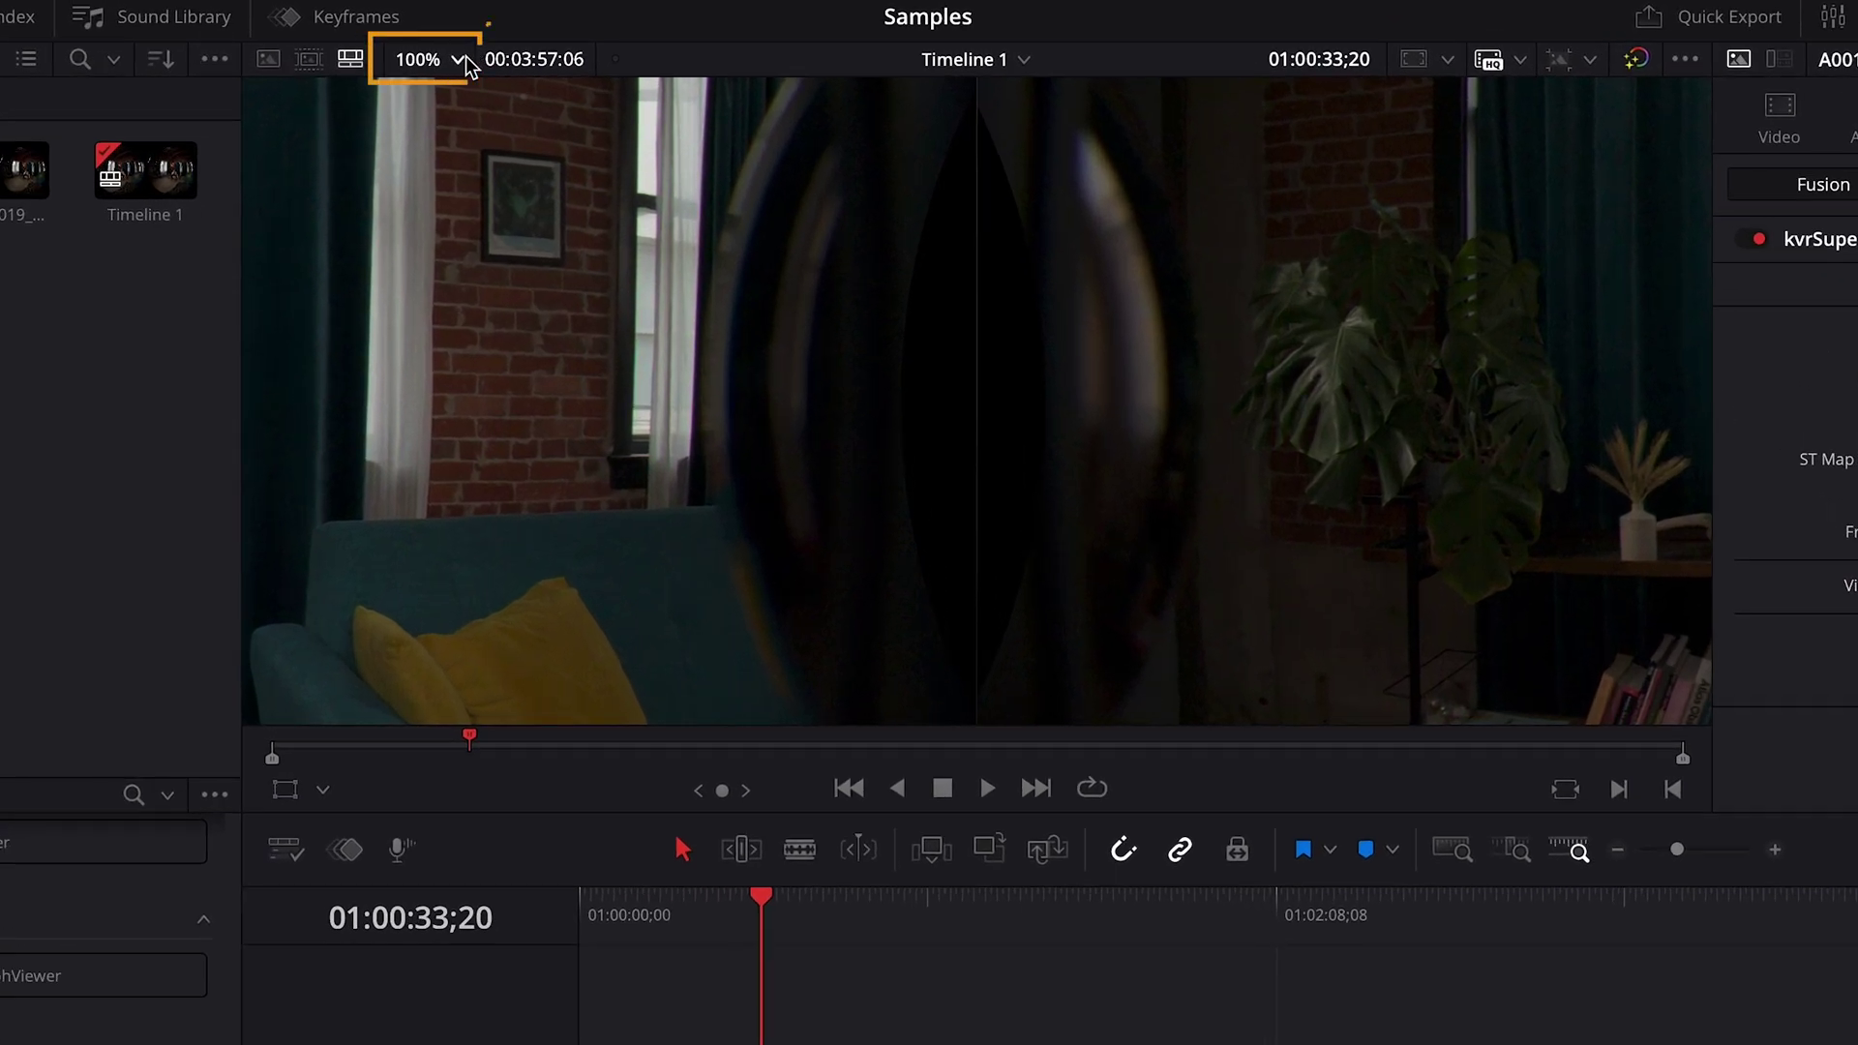
Step: View the side-by-side equirectangular image at Fit, then at 50% viewer zoom
{"action": "left_click", "coordinate": [615, 47]}
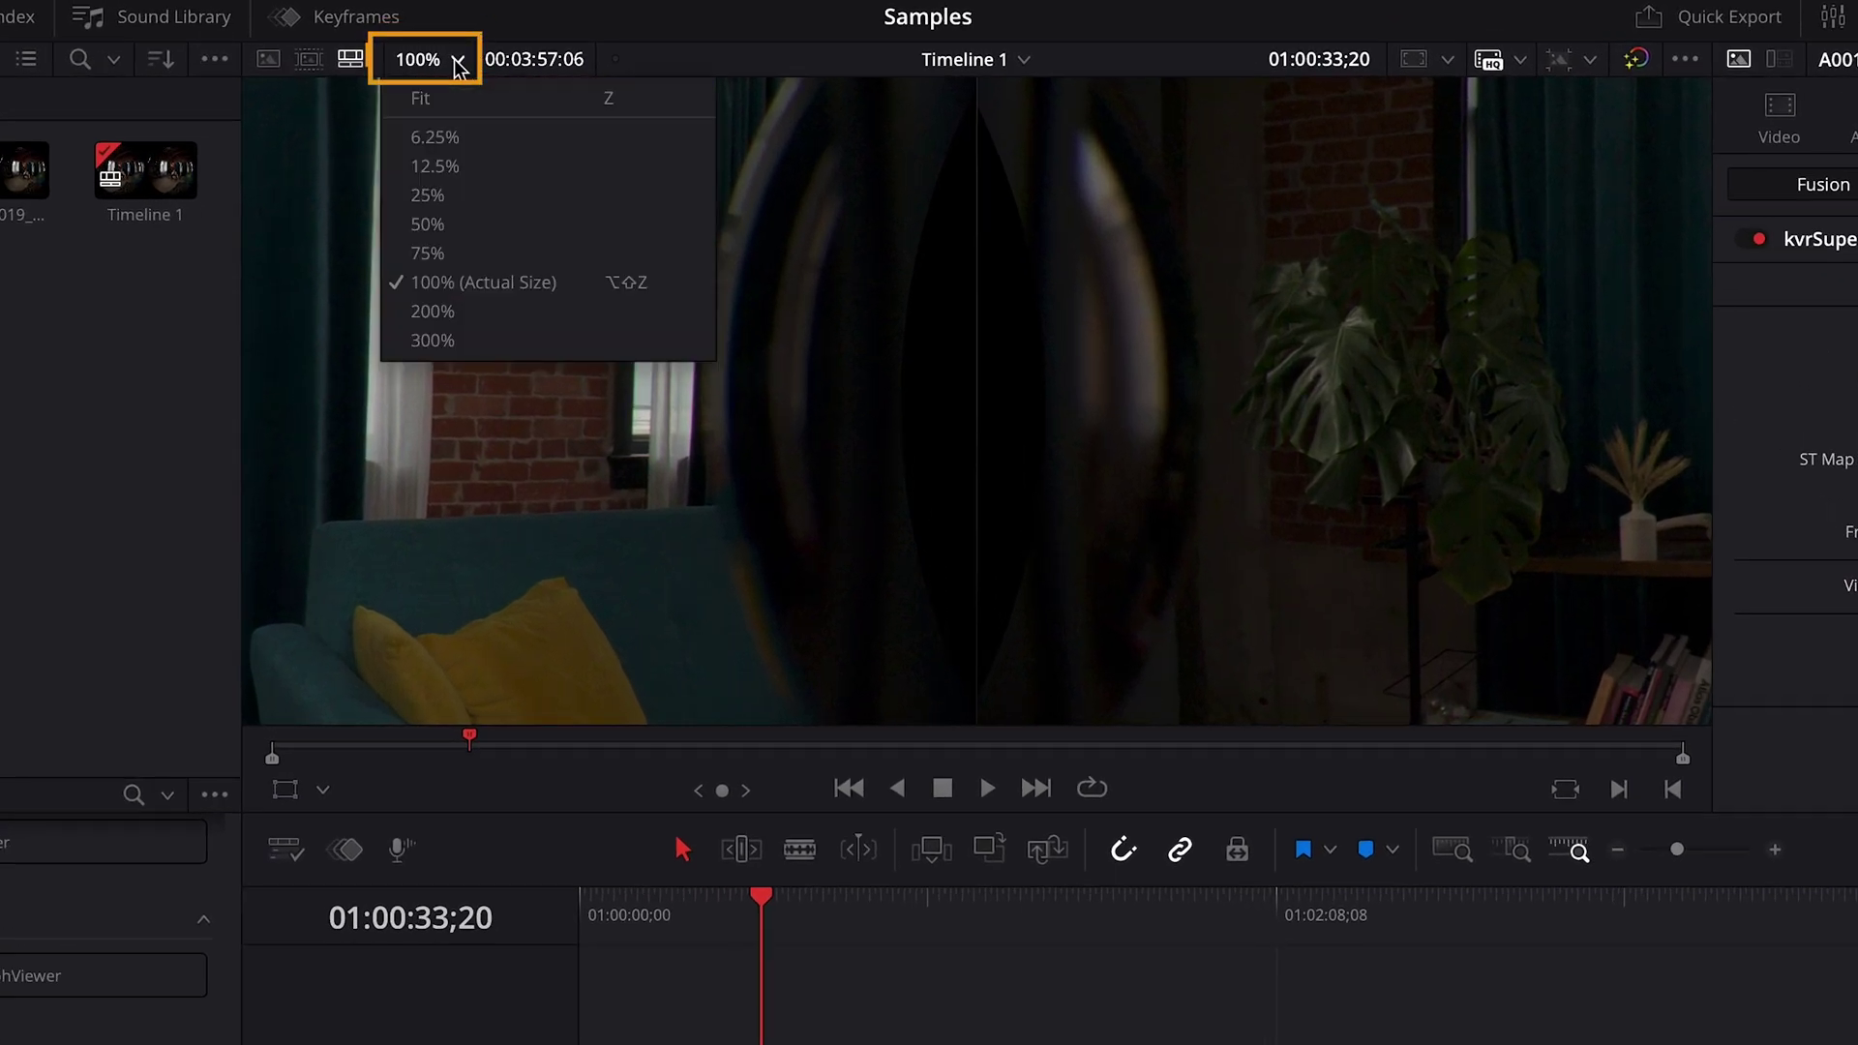
{"action": "left_click", "coordinate": [467, 104]}
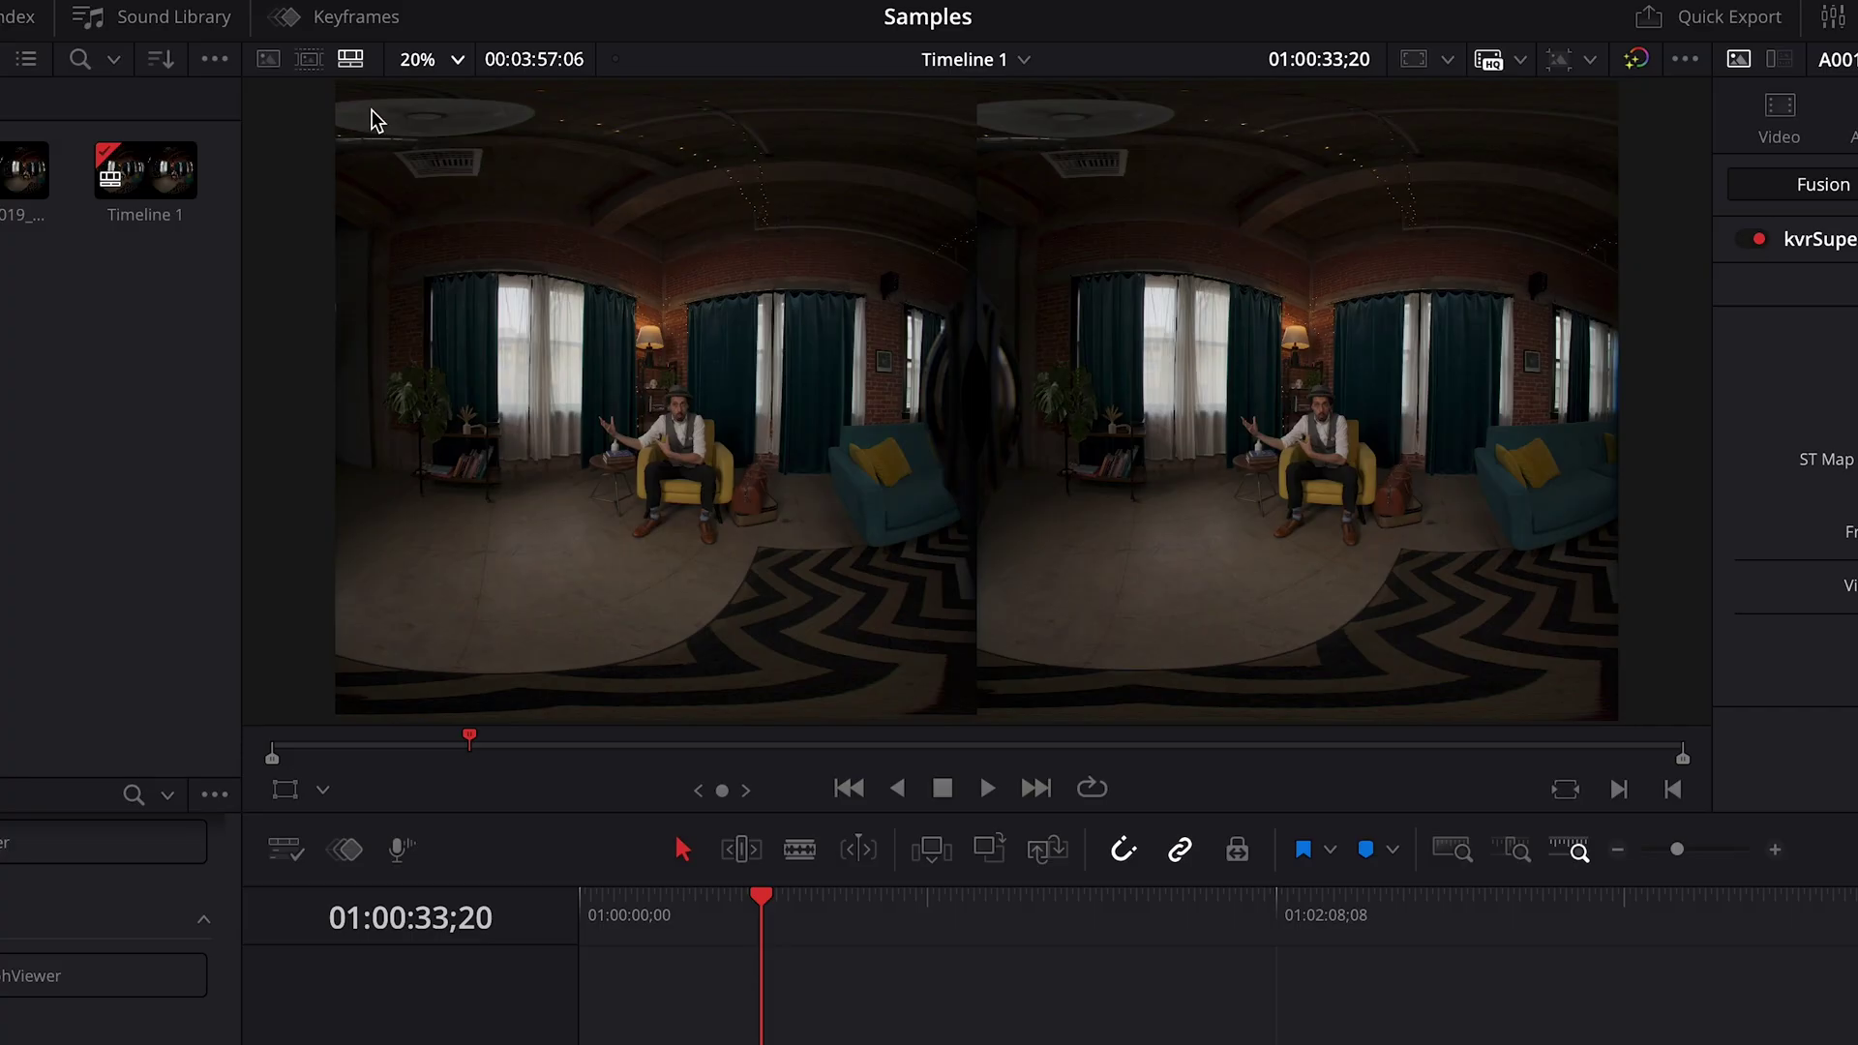
{"action": "left_click", "coordinate": [434, 62]}
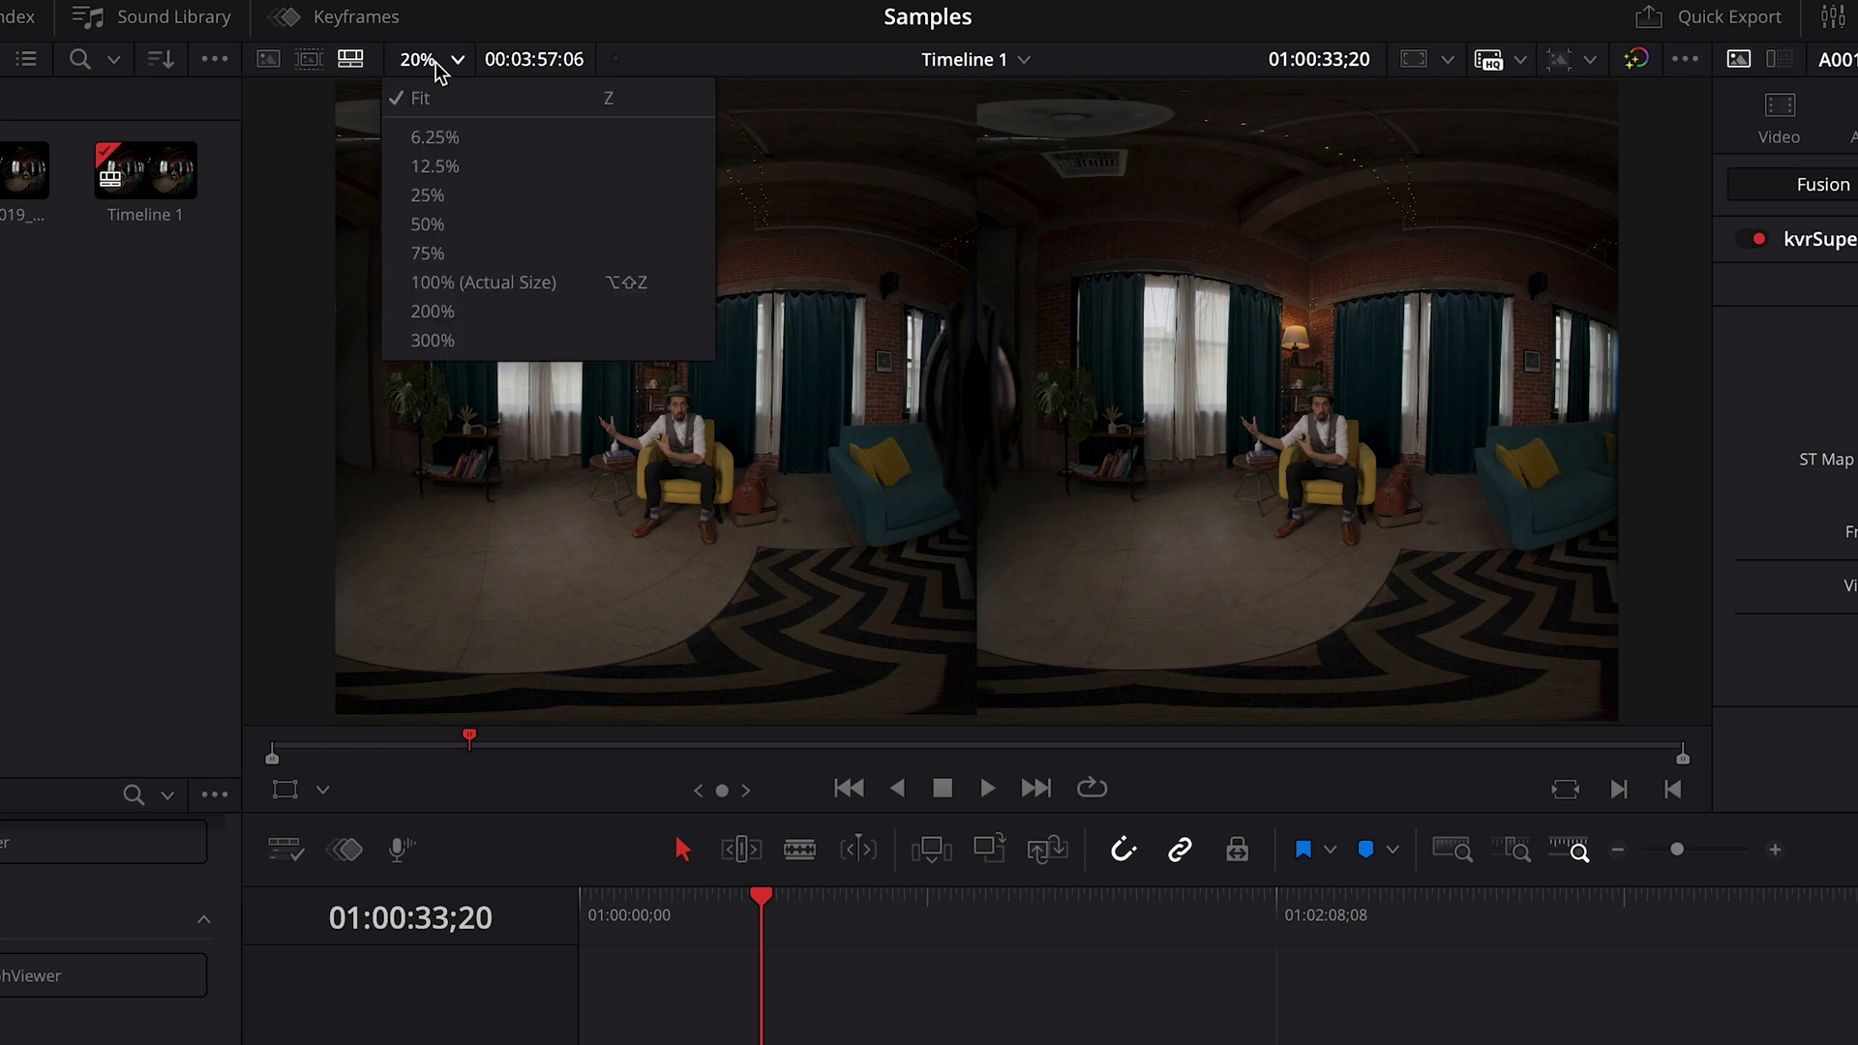
{"action": "left_click", "coordinate": [501, 229]}
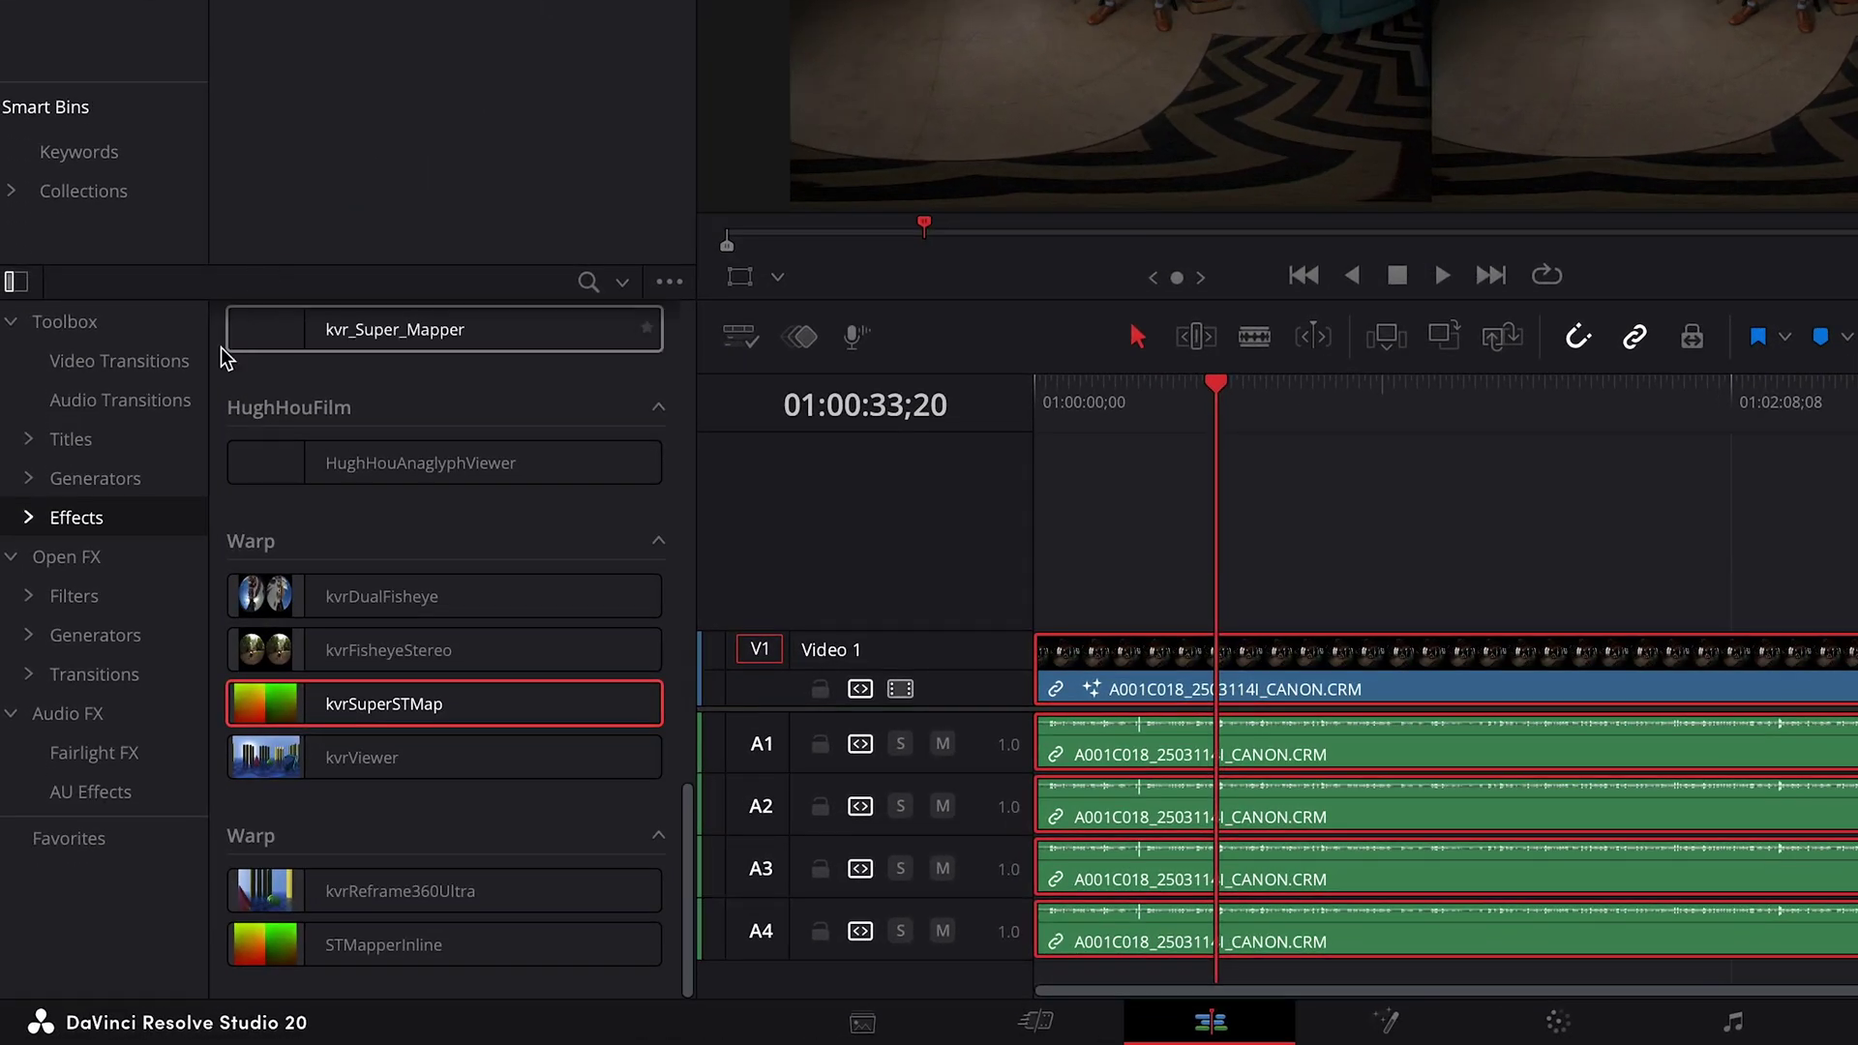
Step: Place the kvrVignette generator from Generators on a new Video 2 track above the clip
{"action": "left_click", "coordinate": [139, 490]}
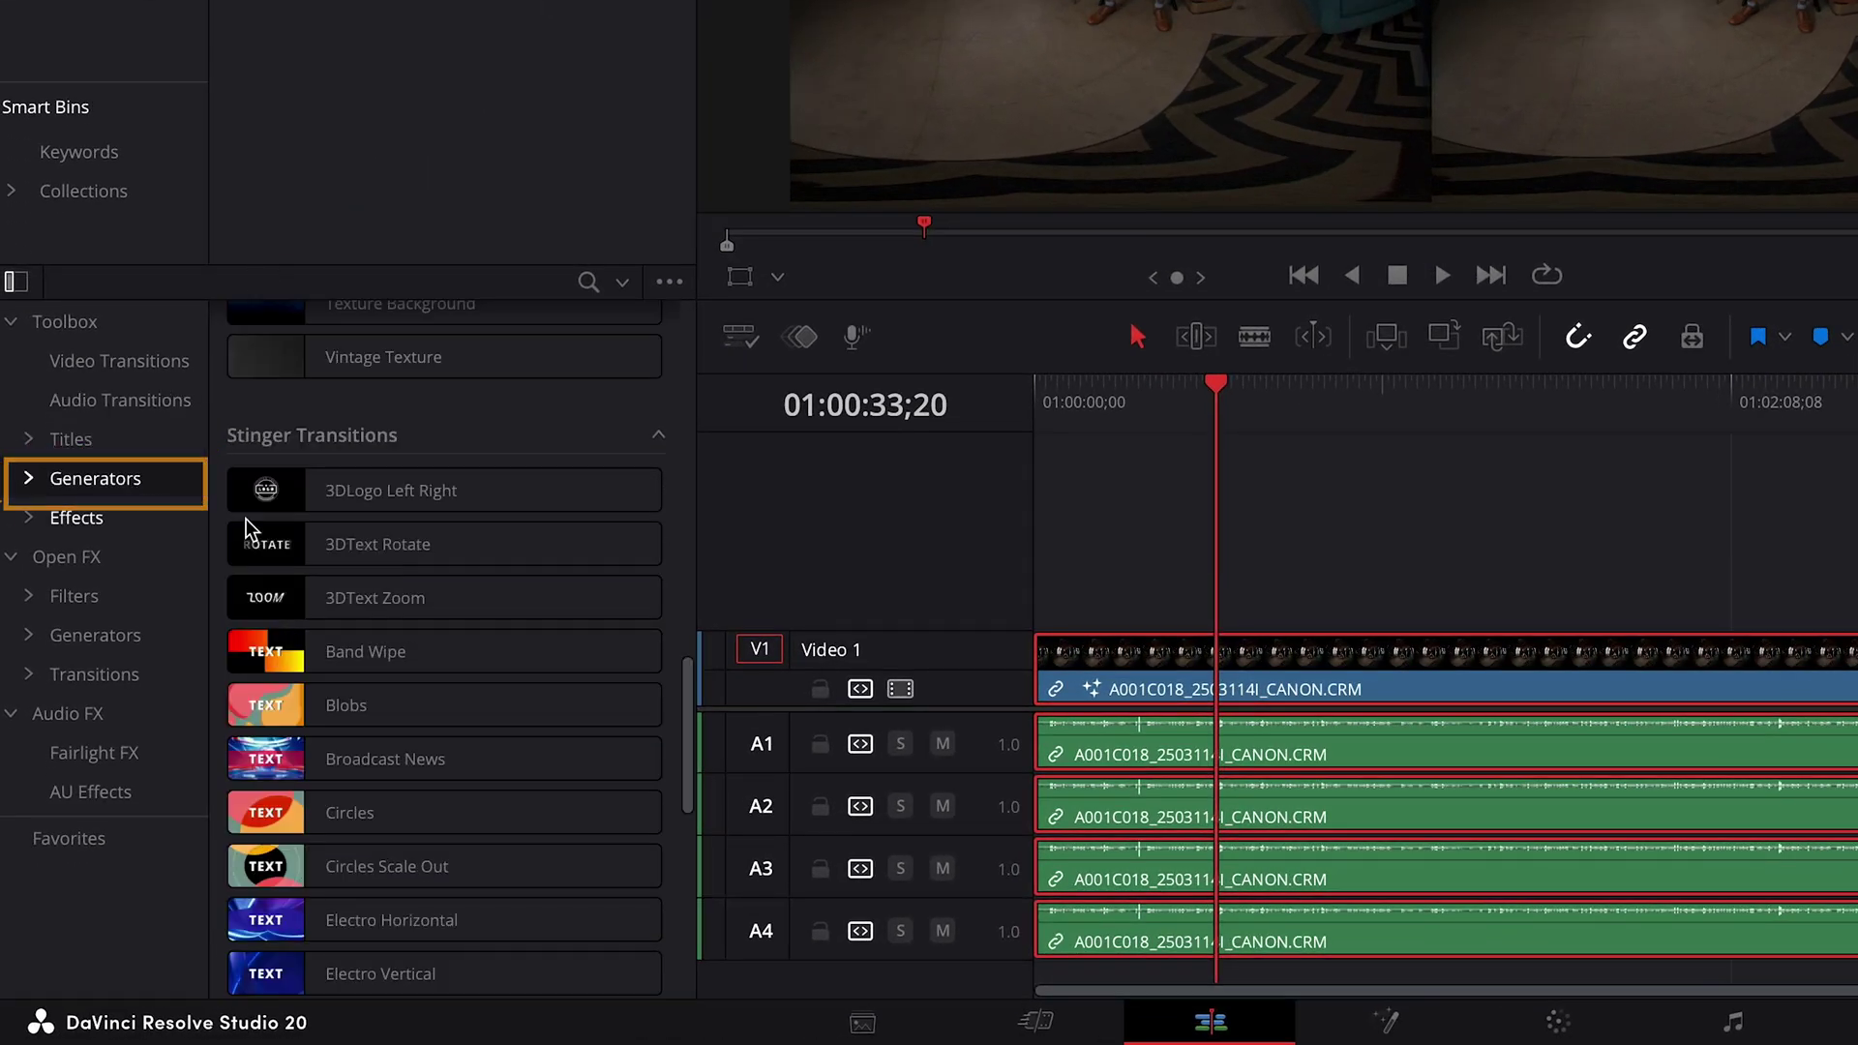
{"action": "left_click_drag", "start_coordinate": [682, 677], "coordinate": [627, 888]}
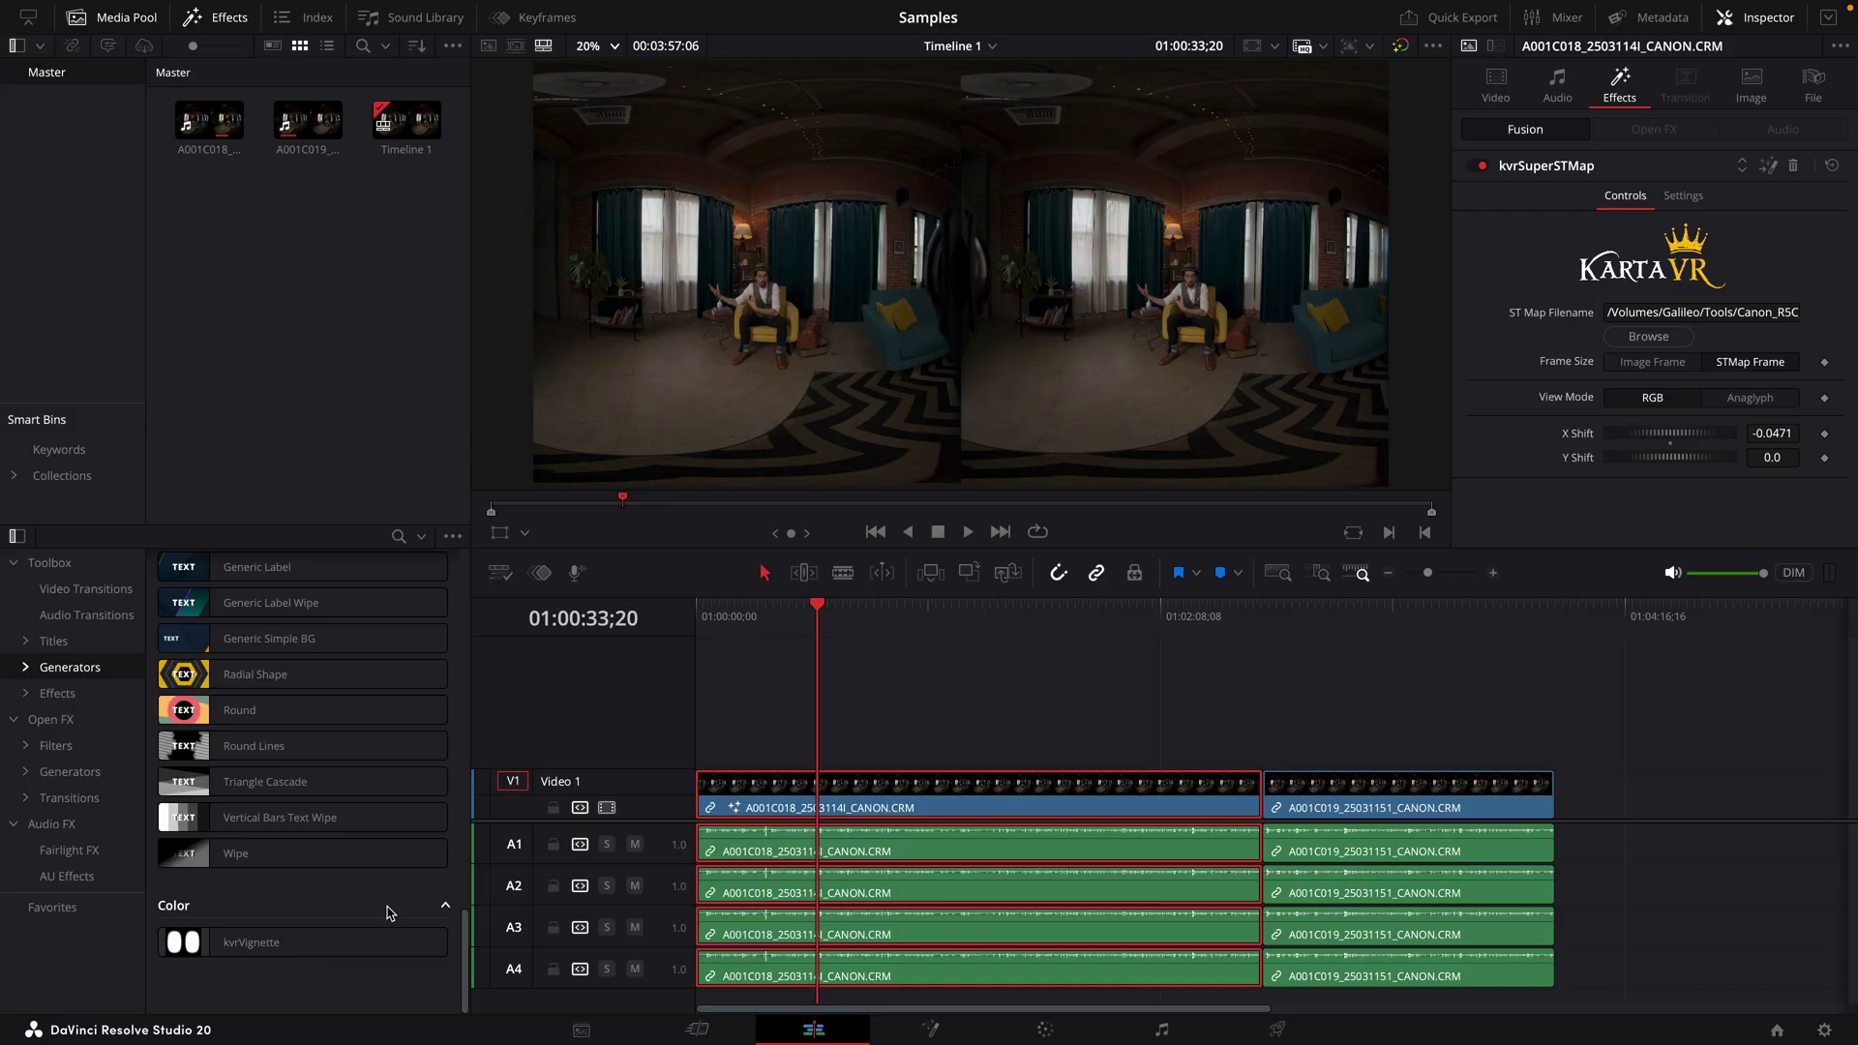
{"action": "left_click_drag", "start_coordinate": [382, 934], "coordinate": [819, 759]}
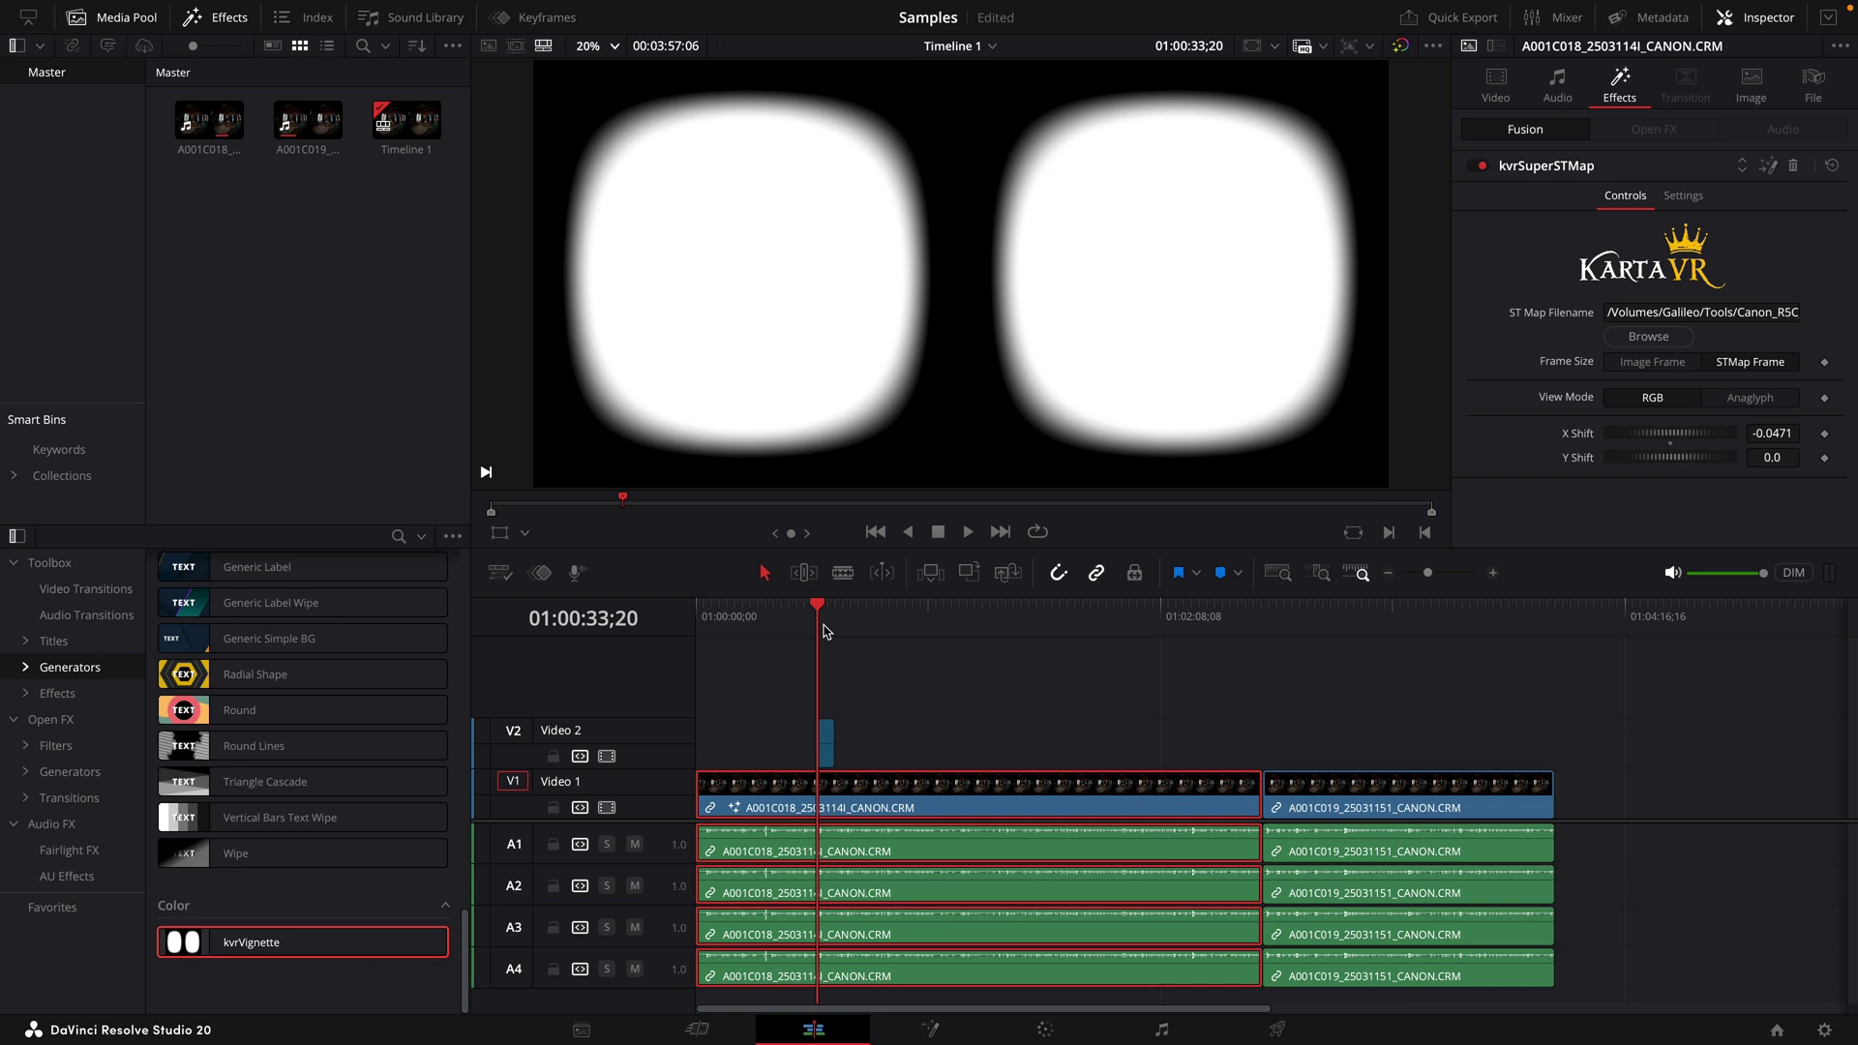
Step: Stretch the kvrVignette clip to span the whole A001C018 clip from the timeline start
{"action": "scroll", "coordinate": [803, 740], "scroll_direction": "up", "scroll_amount": 5}
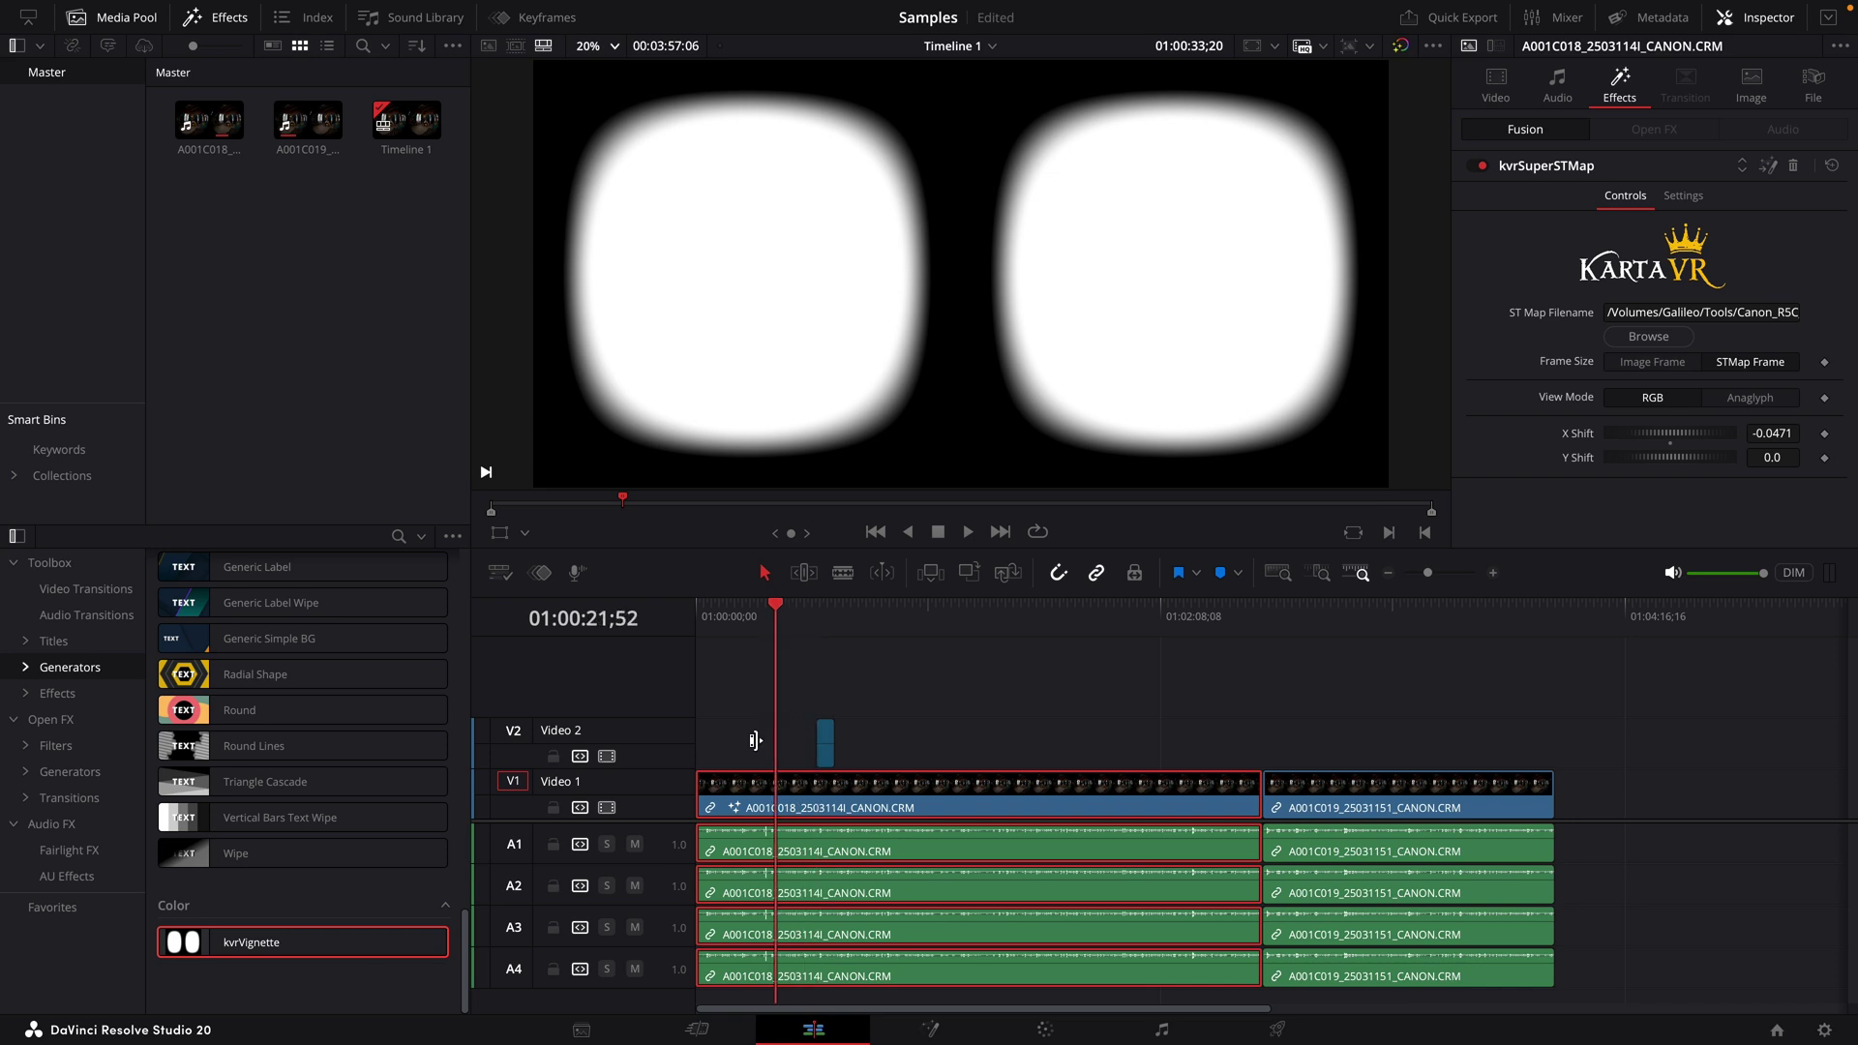
{"action": "left_click", "coordinate": [812, 741]}
{"action": "left_click_drag", "start_coordinate": [813, 741], "coordinate": [682, 750]}
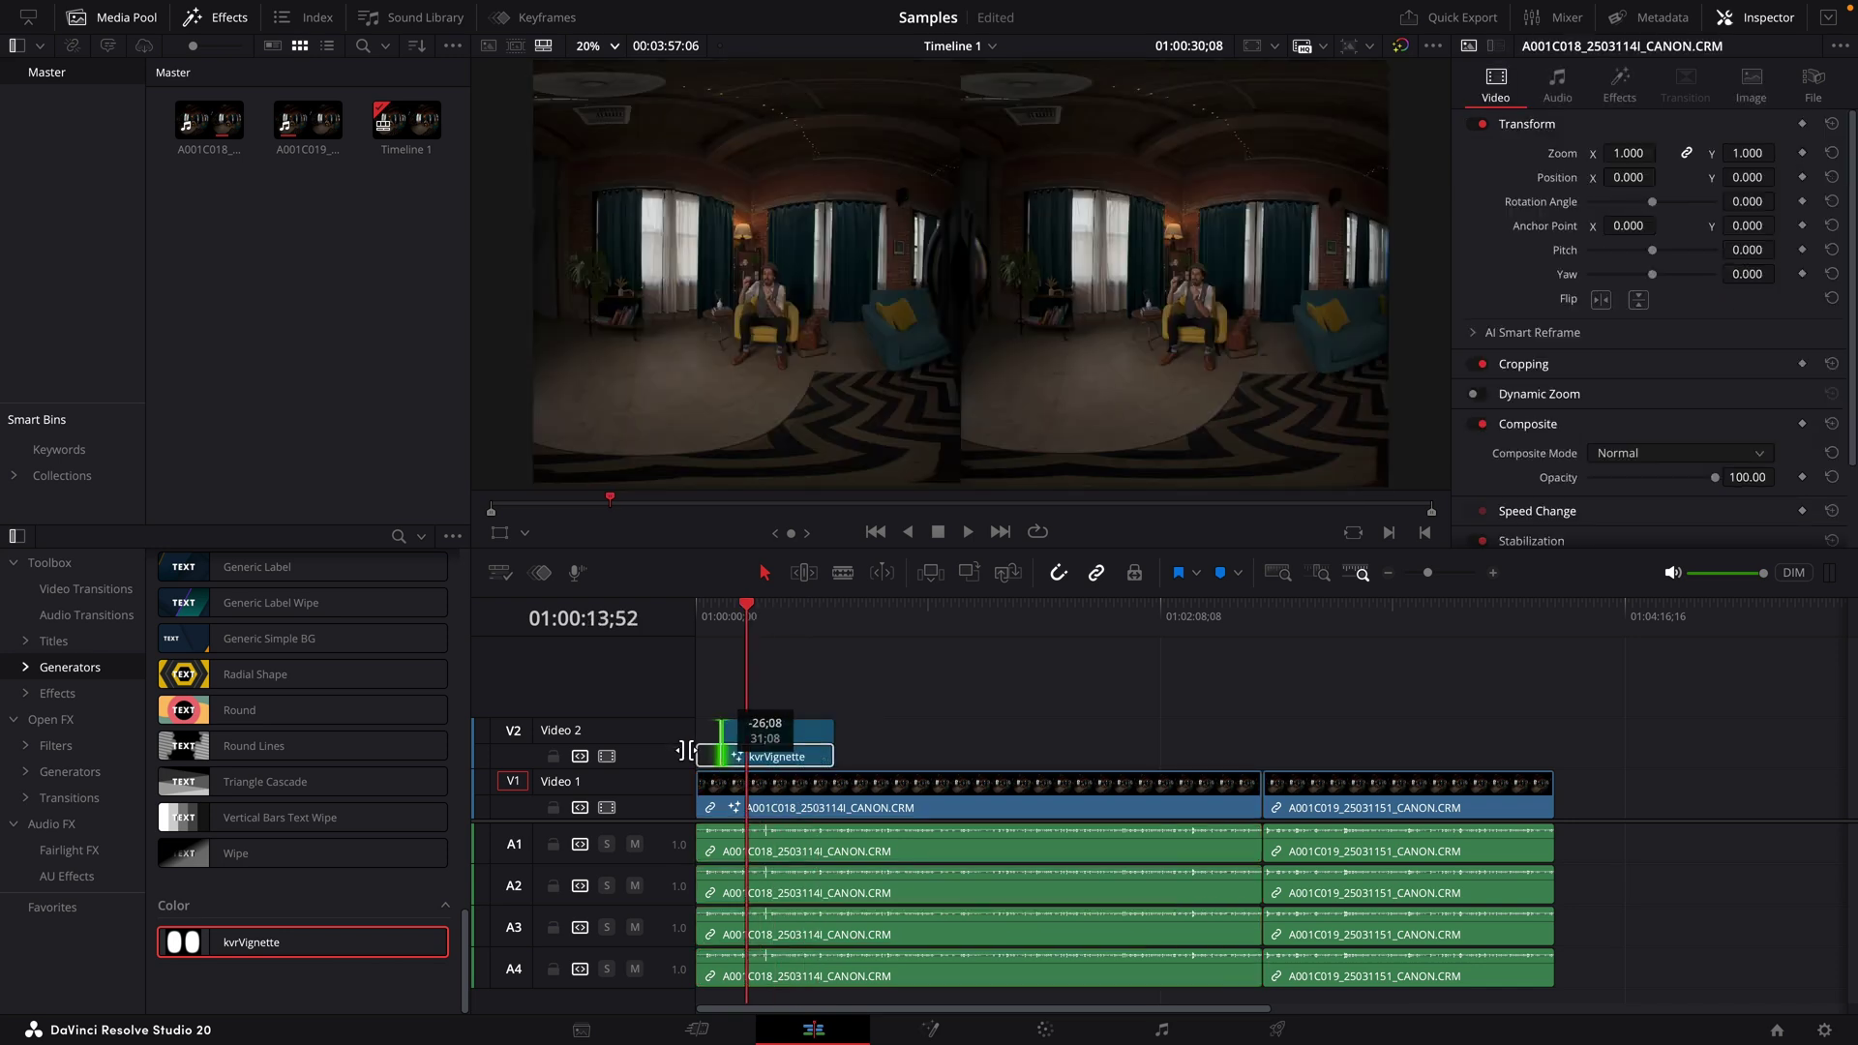
{"action": "left_click", "coordinate": [810, 765]}
{"action": "left_click_drag", "start_coordinate": [827, 754], "coordinate": [1243, 774]}
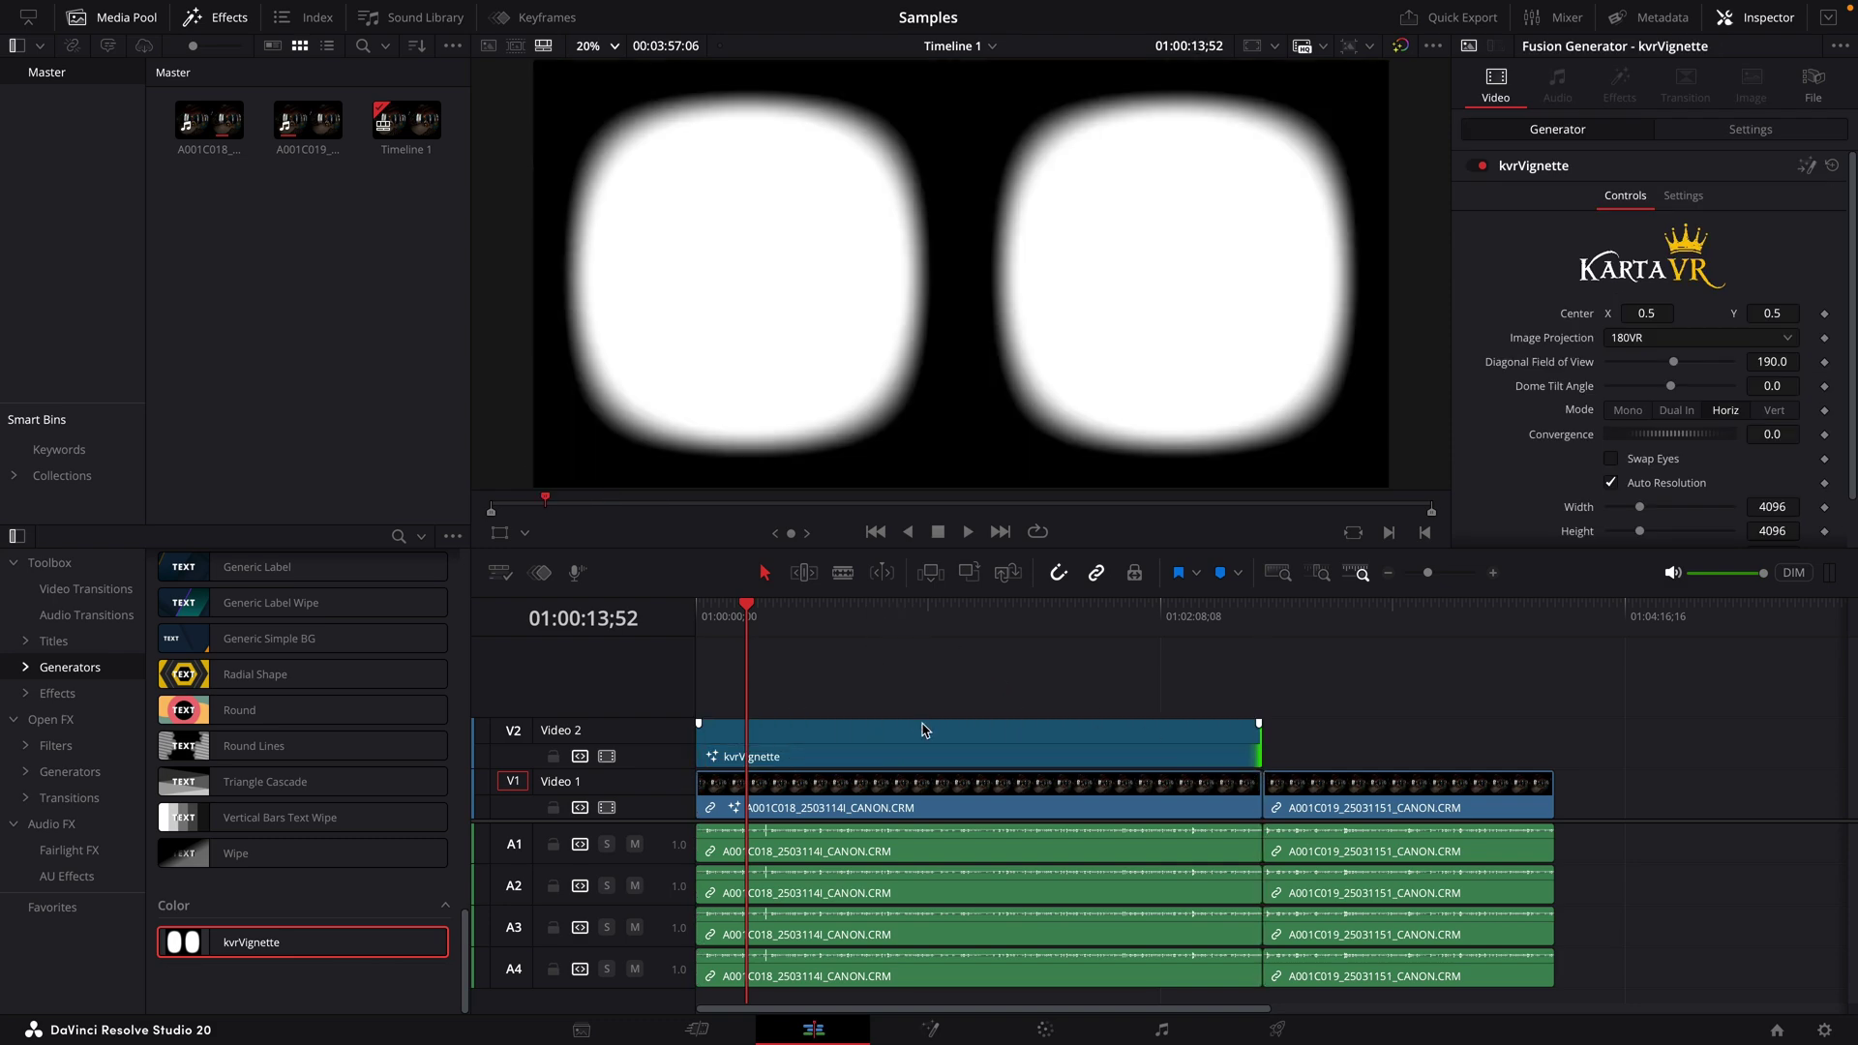
{"action": "left_click", "coordinate": [922, 729]}
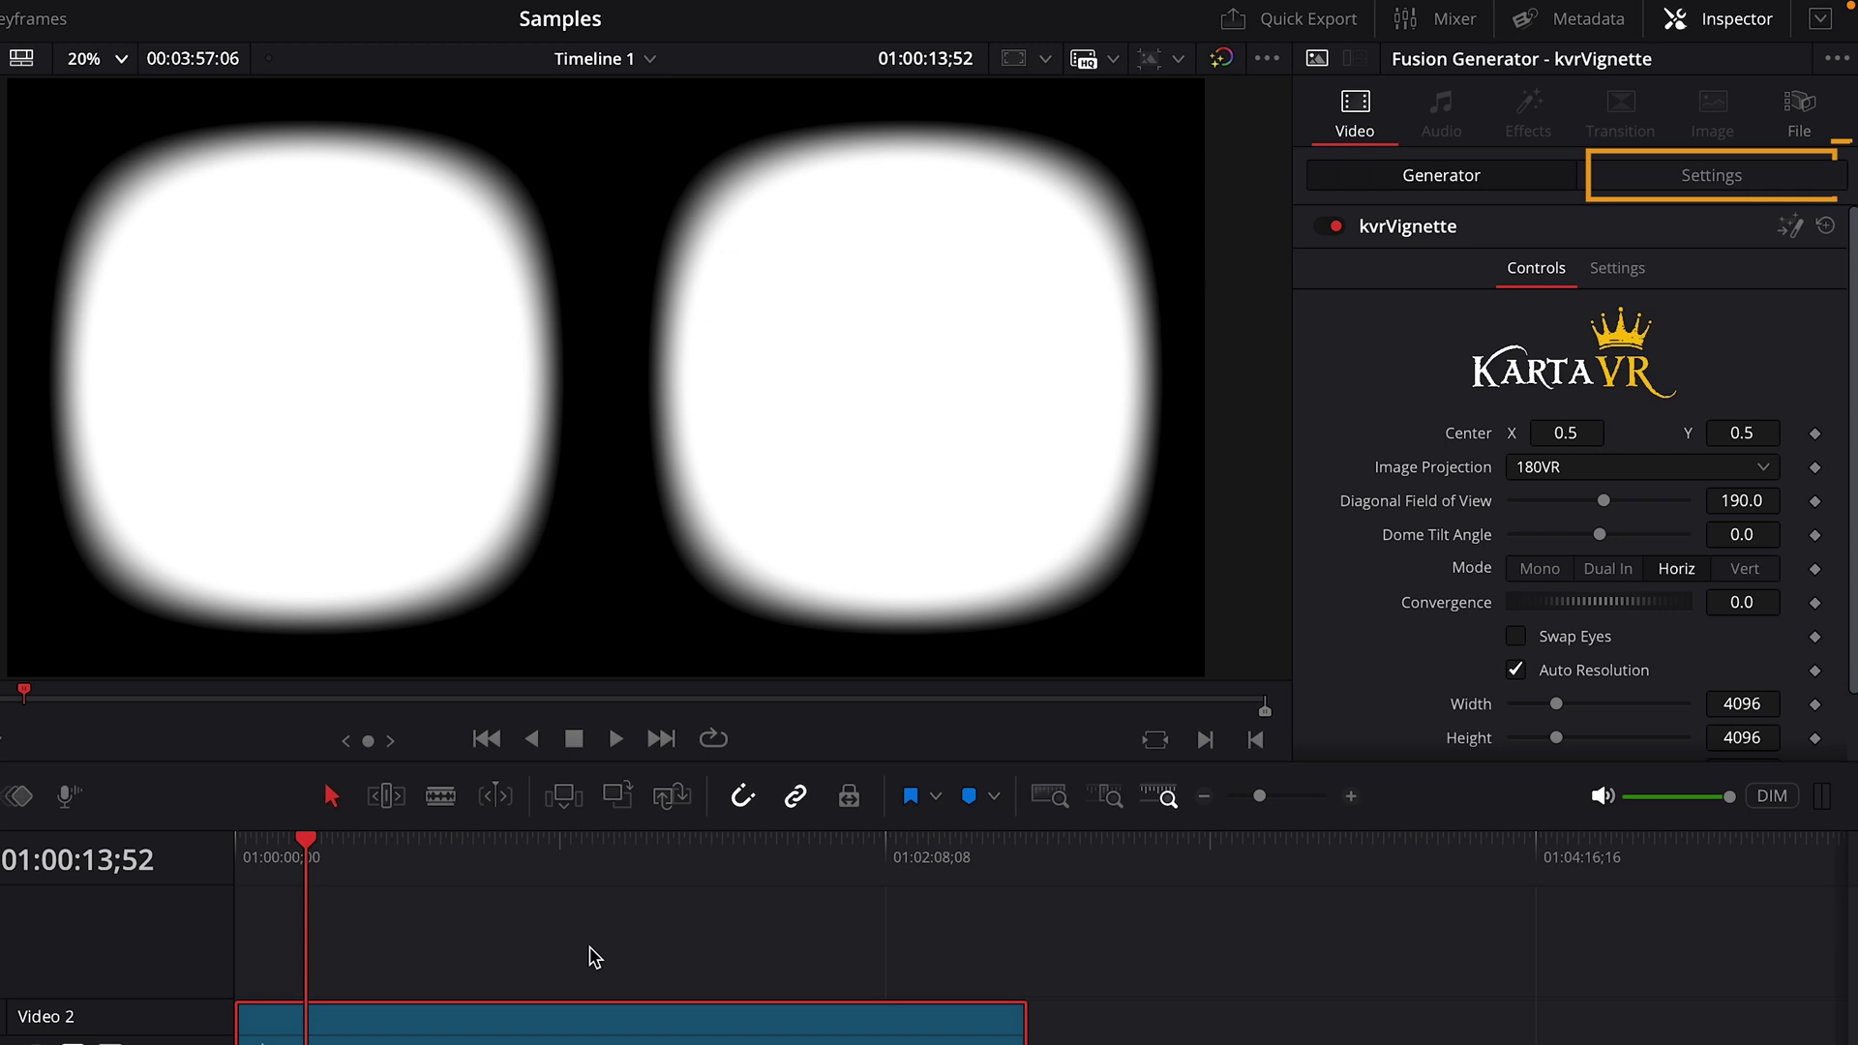
Step: Set the kvrVignette clip's Composite Mode to Multiply
{"action": "left_click", "coordinate": [1698, 186]}
{"action": "scroll", "coordinate": [1850, 300], "scroll_direction": "down", "scroll_amount": 2}
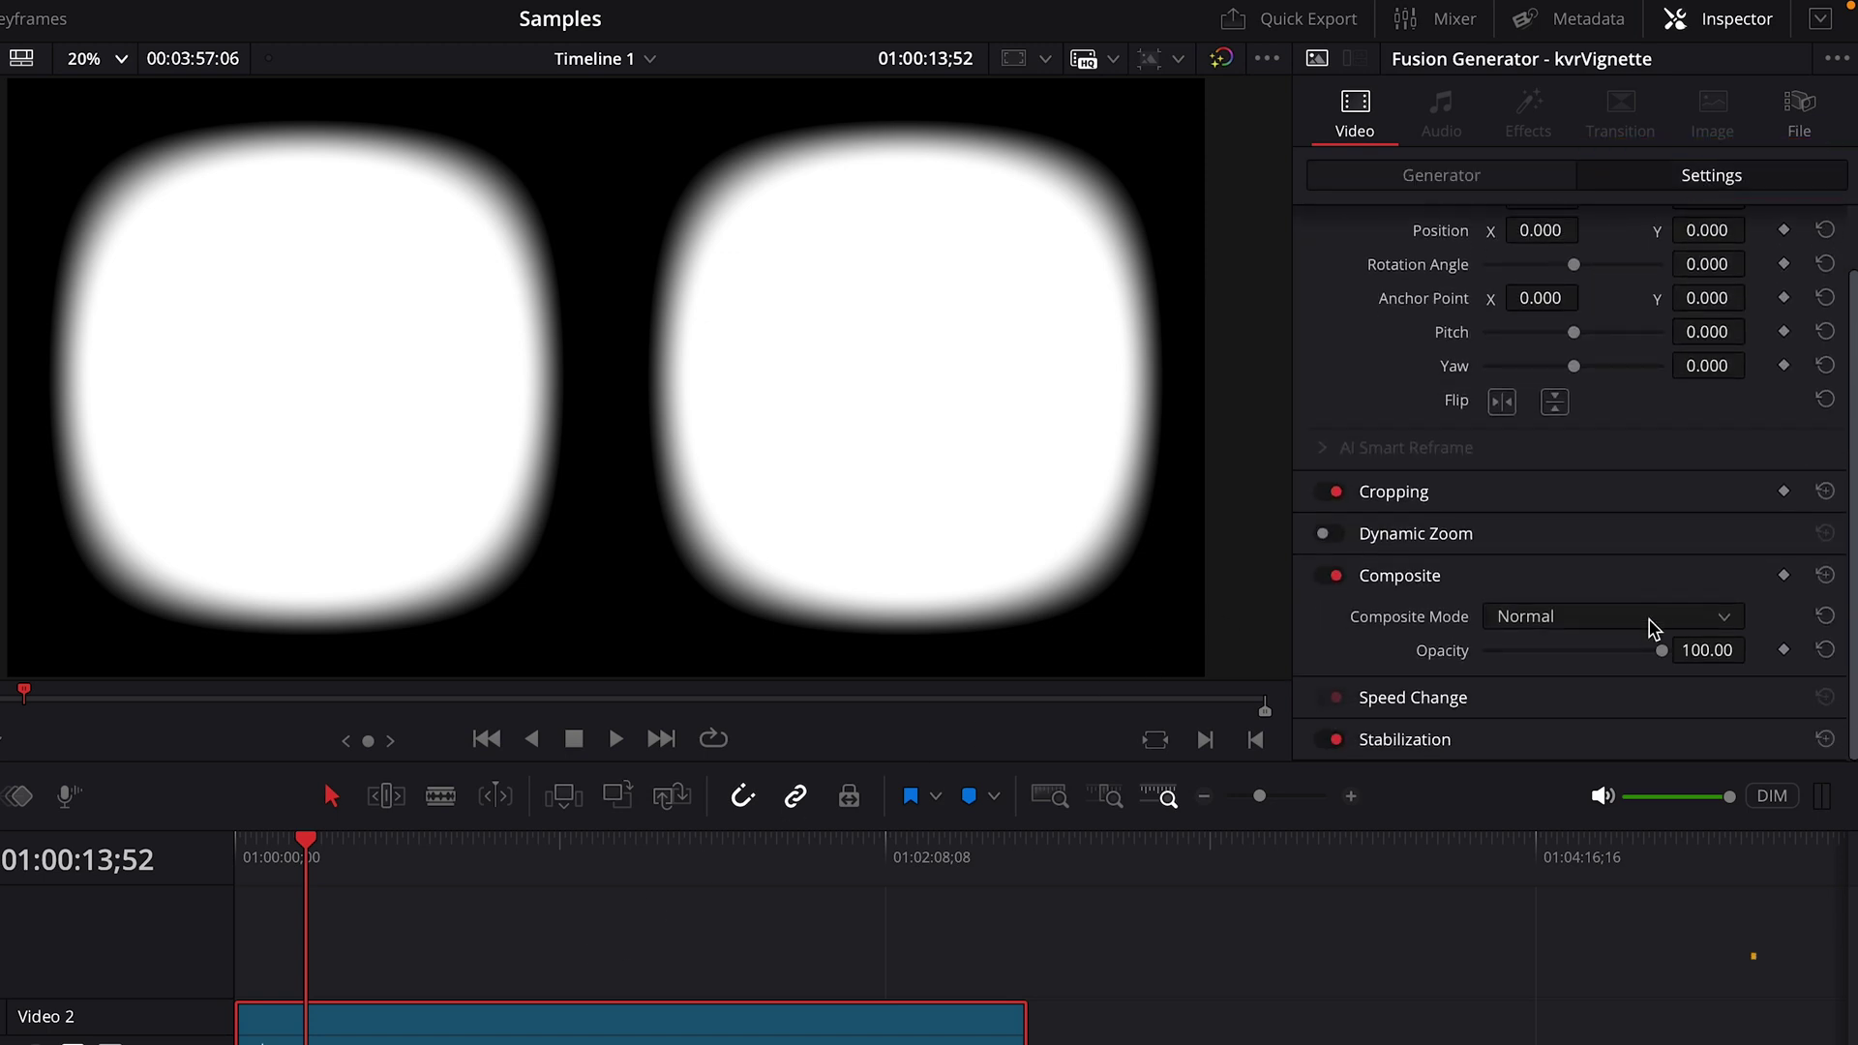
{"action": "left_click", "coordinate": [1534, 620]}
{"action": "scroll", "coordinate": [1657, 745], "scroll_direction": "down", "scroll_amount": 4}
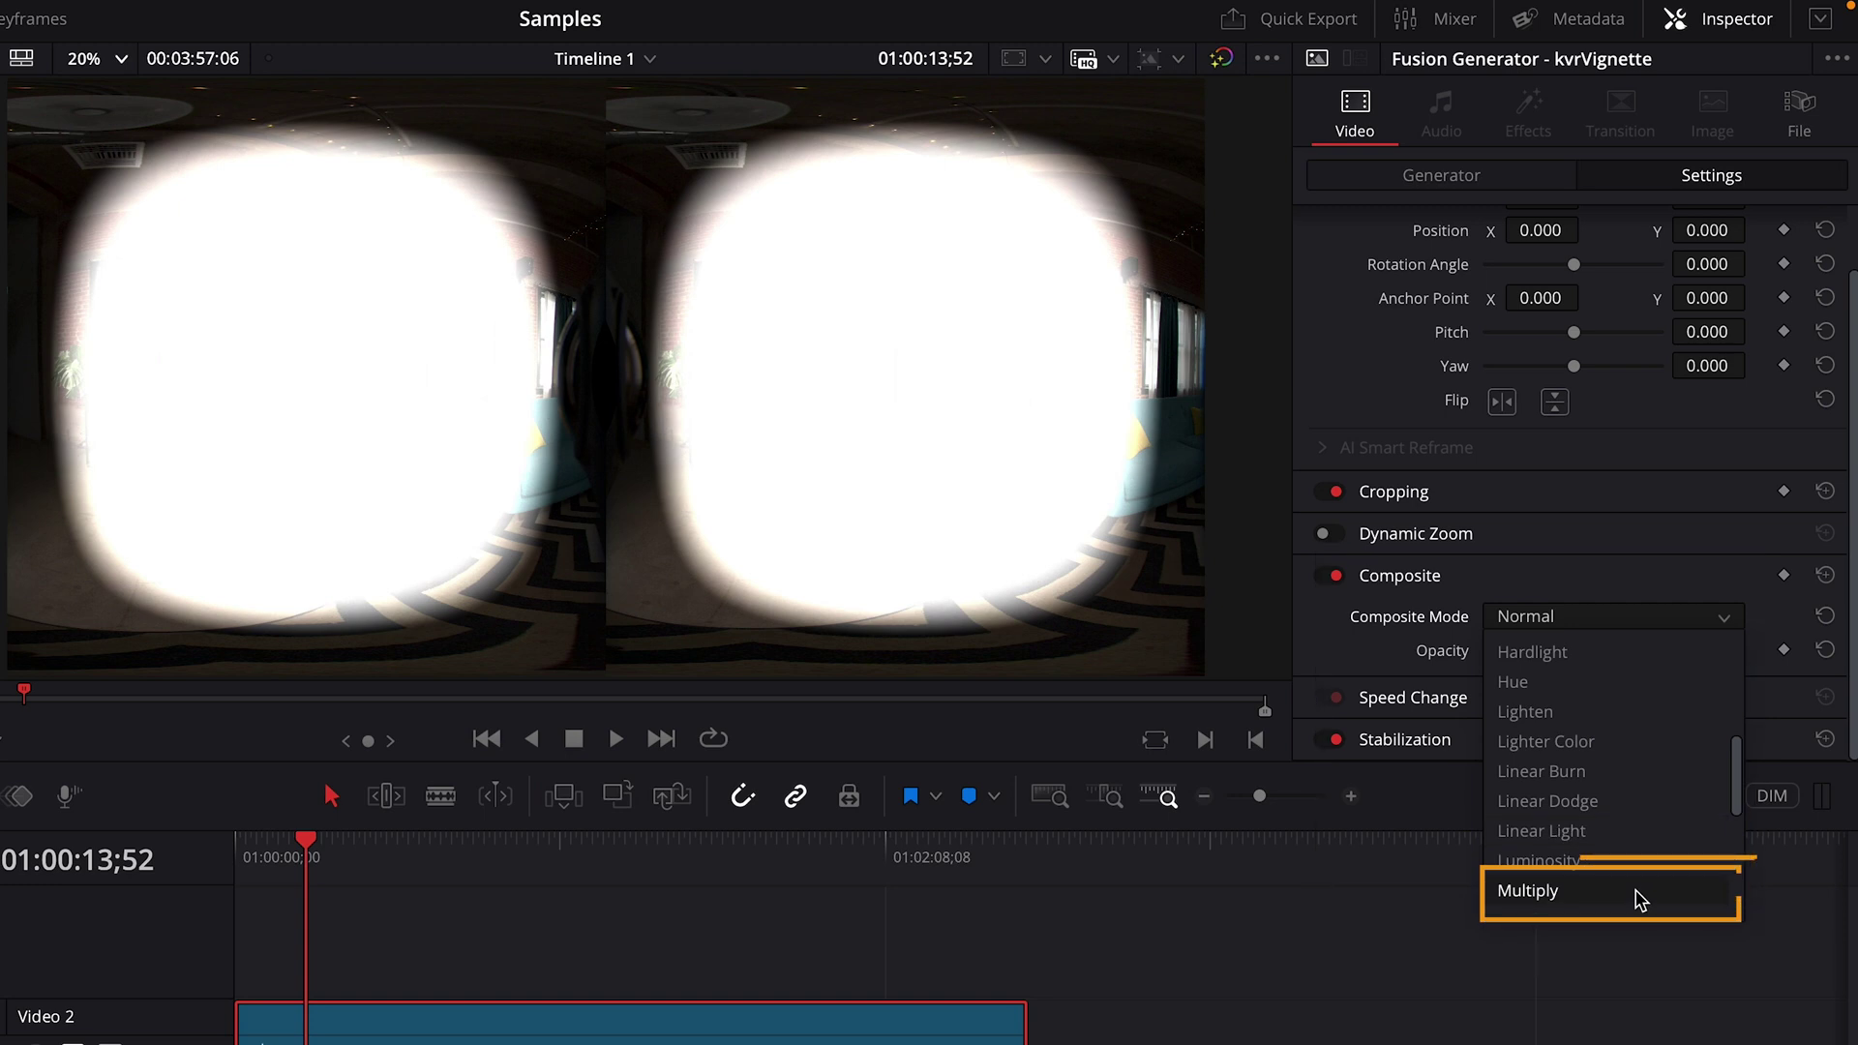
{"action": "left_click", "coordinate": [1641, 902]}
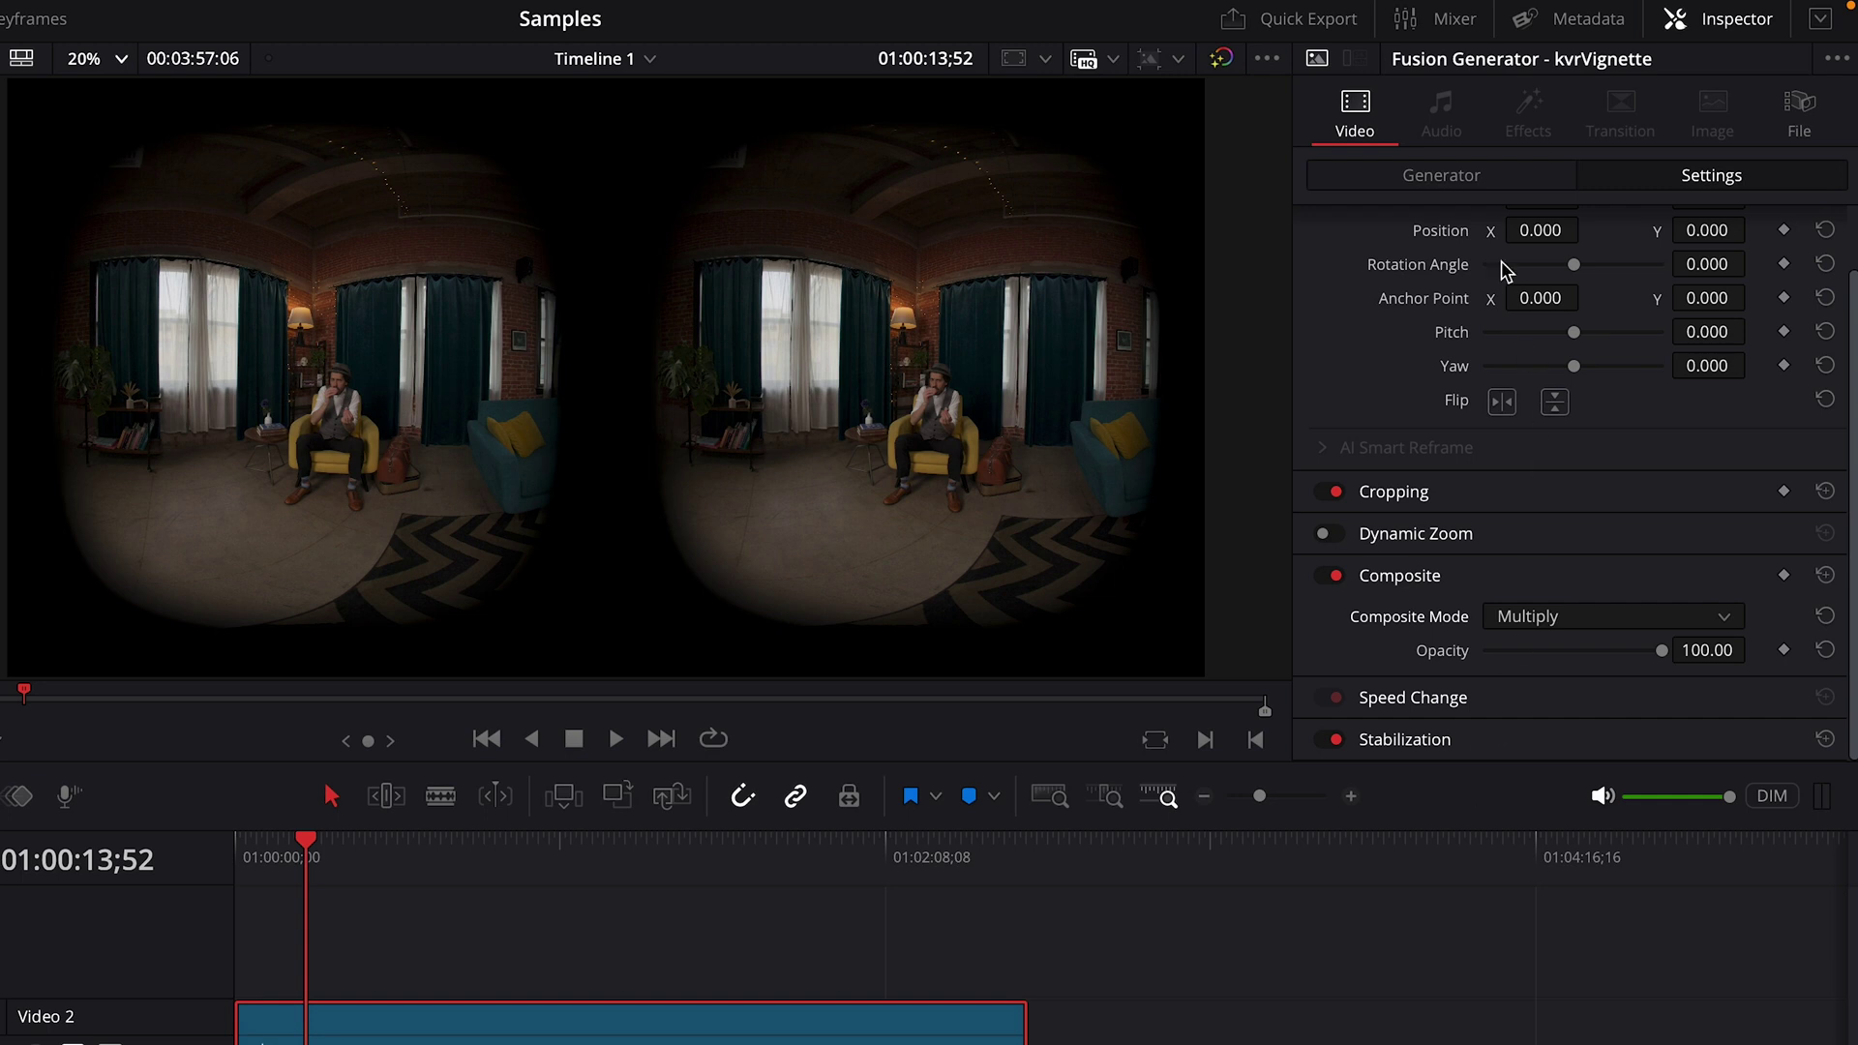
Step: Set the kvrVignette Diagonal Field of View to 200 in its Generator controls
{"action": "left_click", "coordinate": [1487, 175]}
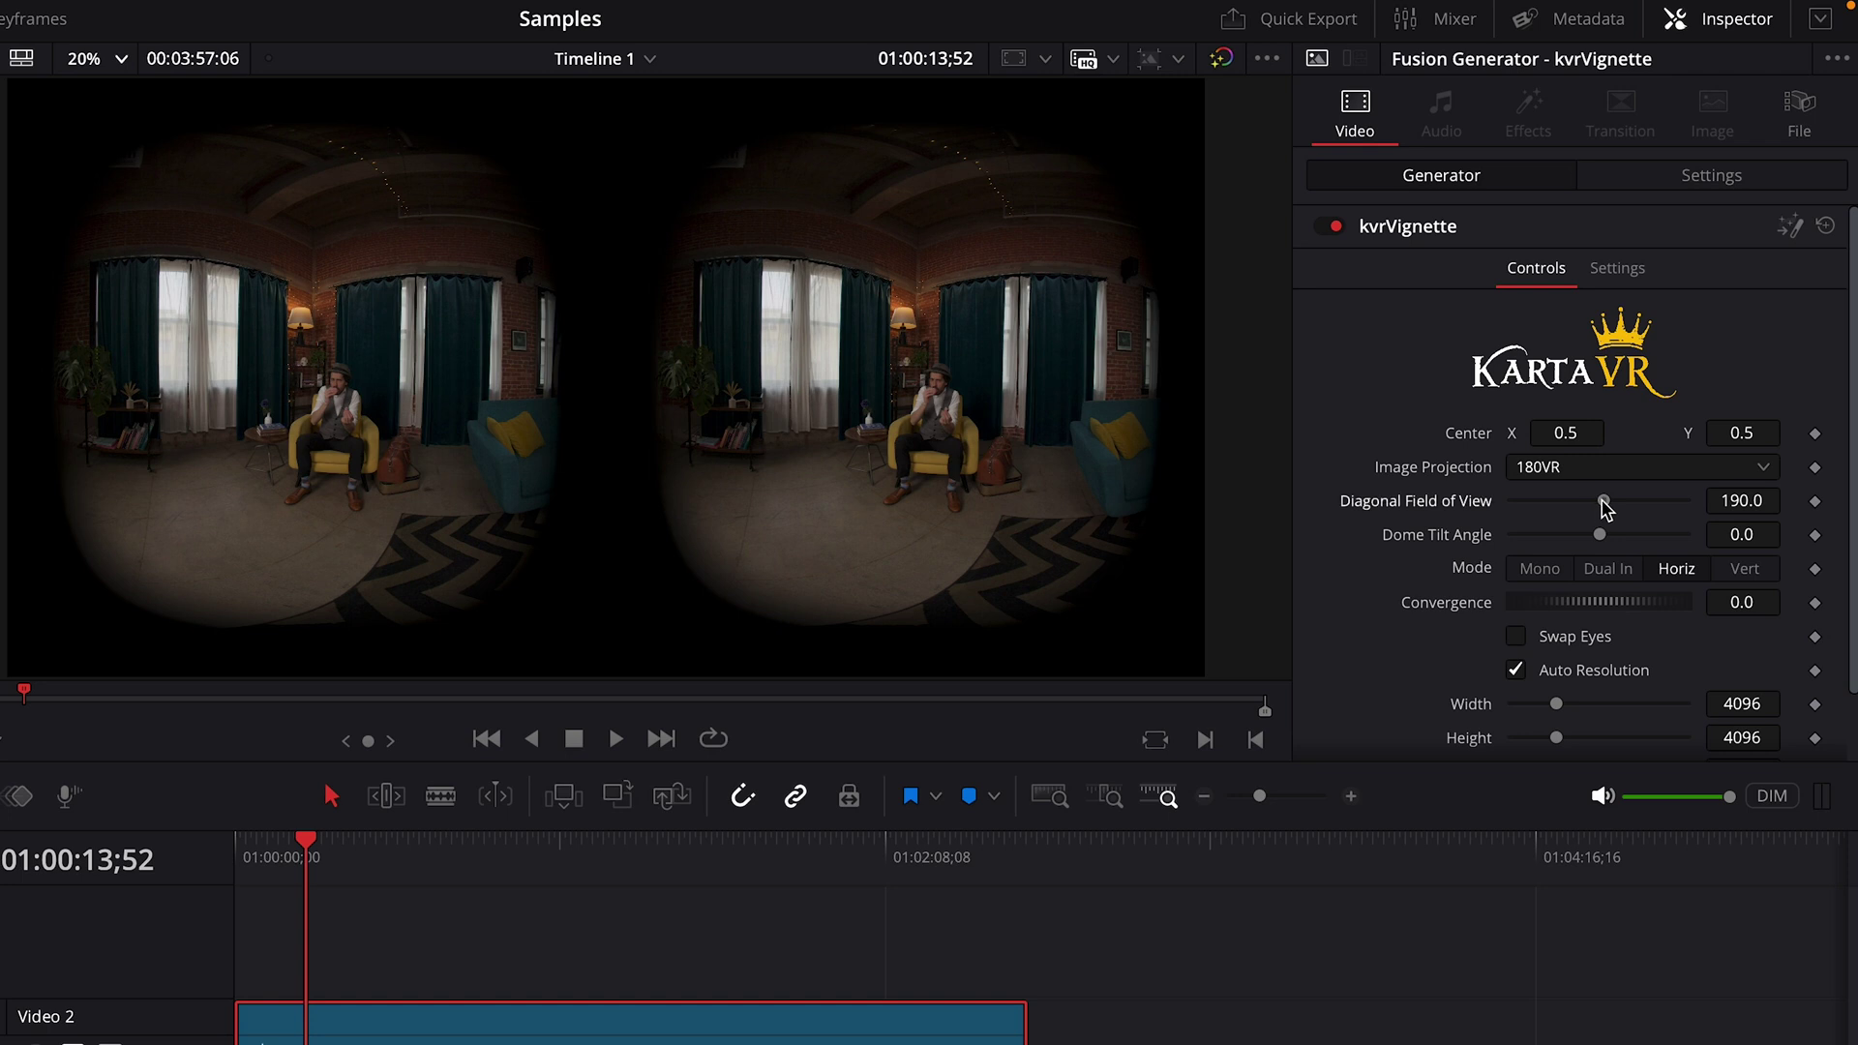
{"action": "left_click", "coordinate": [1558, 501]}
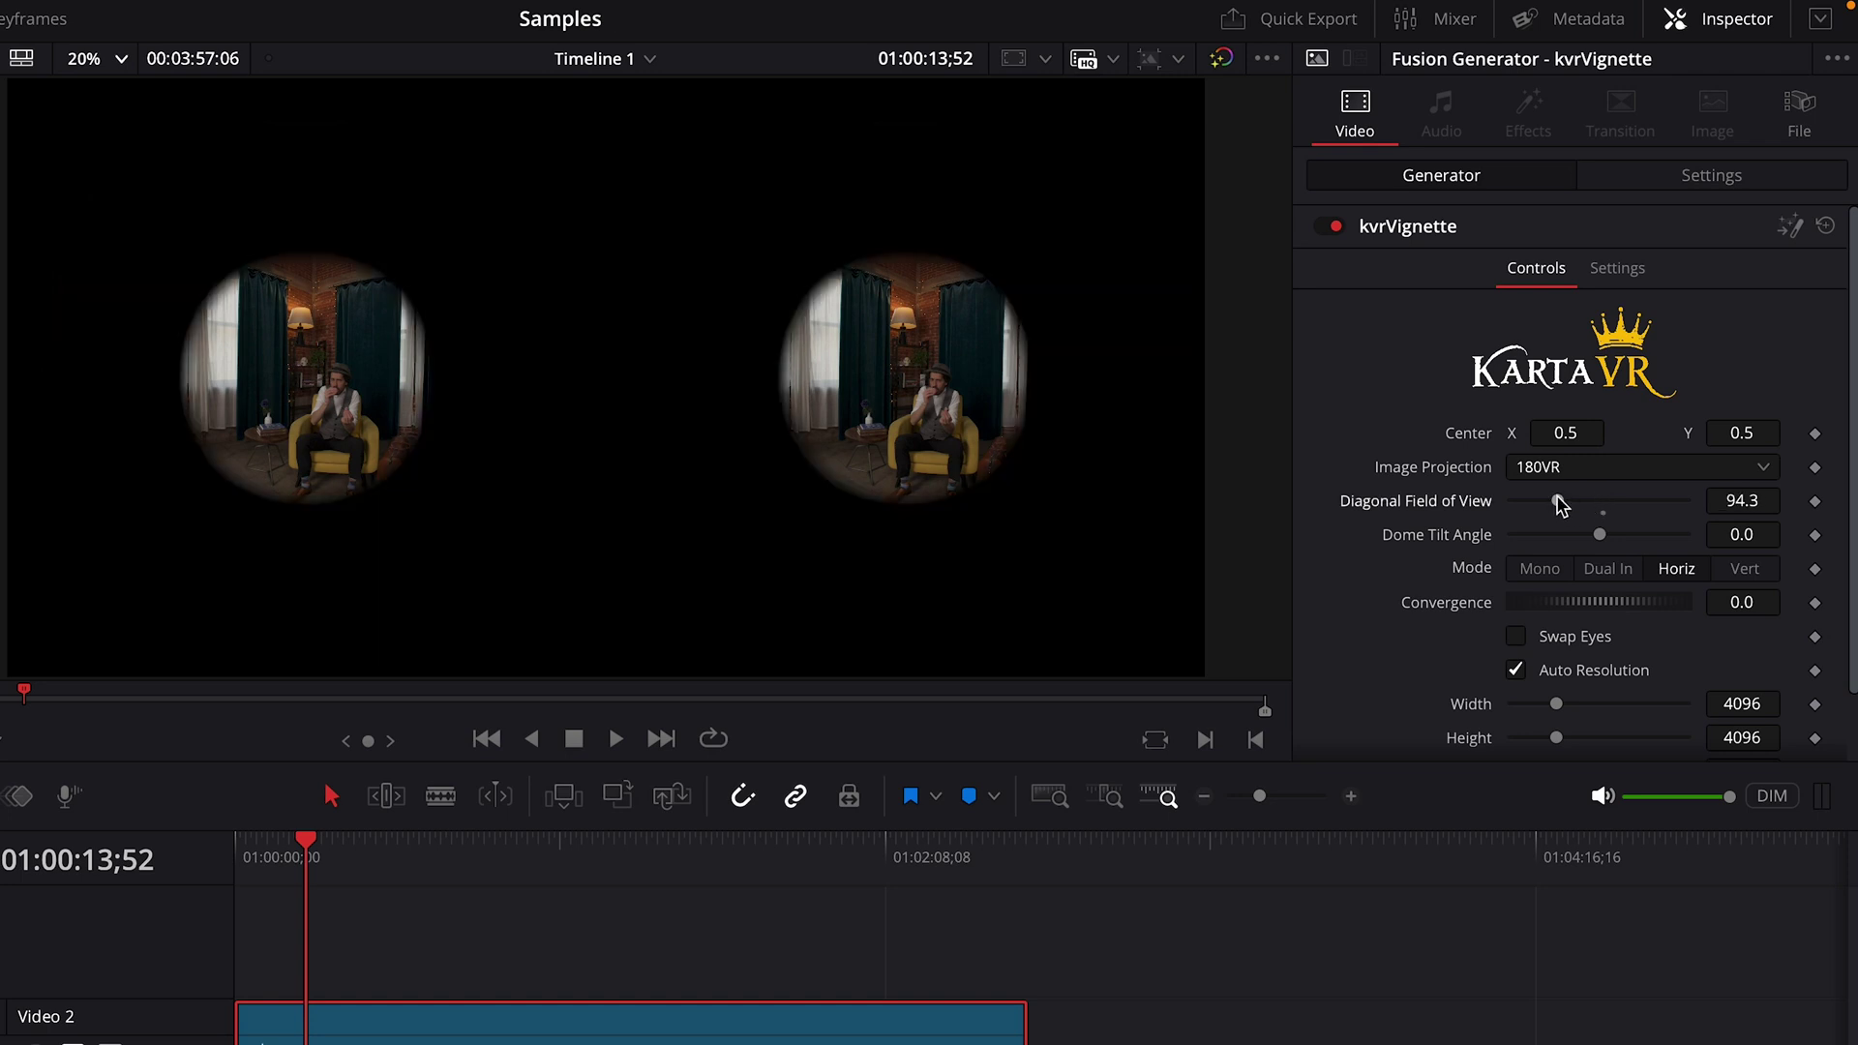
{"action": "left_click_drag", "start_coordinate": [1588, 502], "coordinate": [1611, 504]}
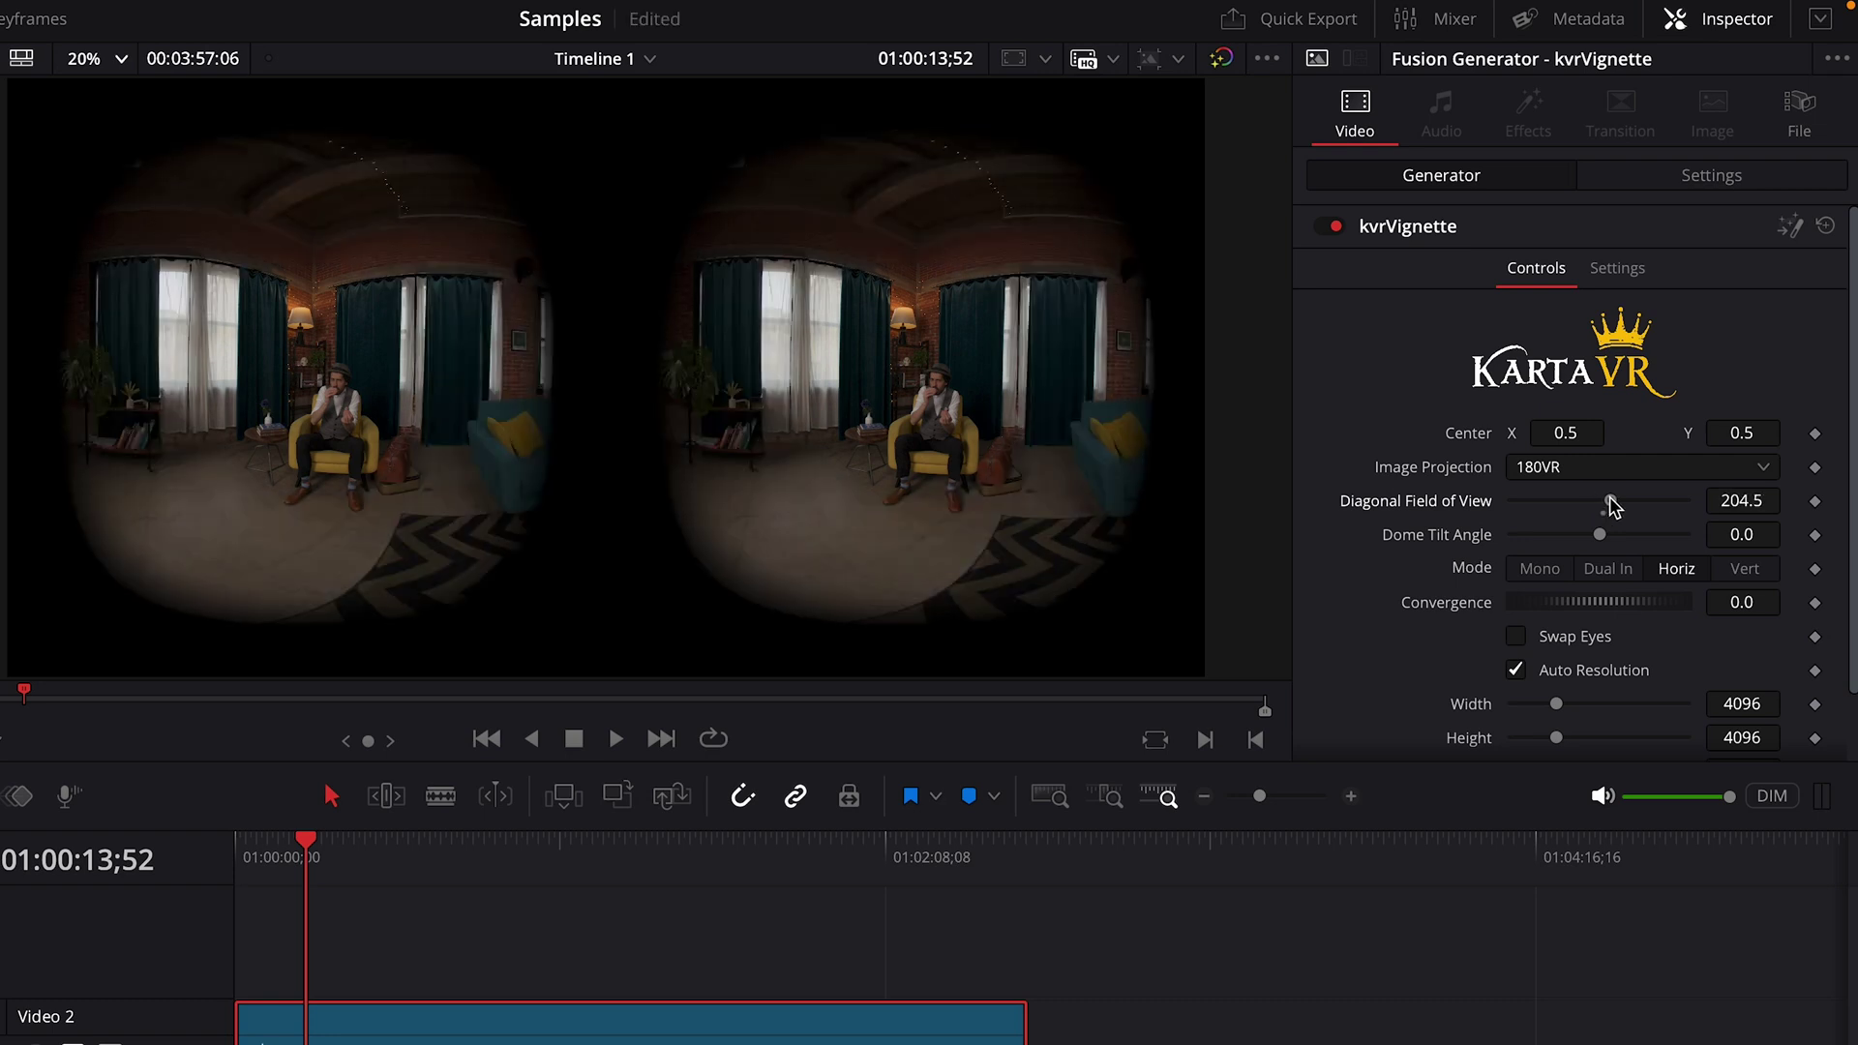
{"action": "left_click", "coordinate": [1733, 501]}
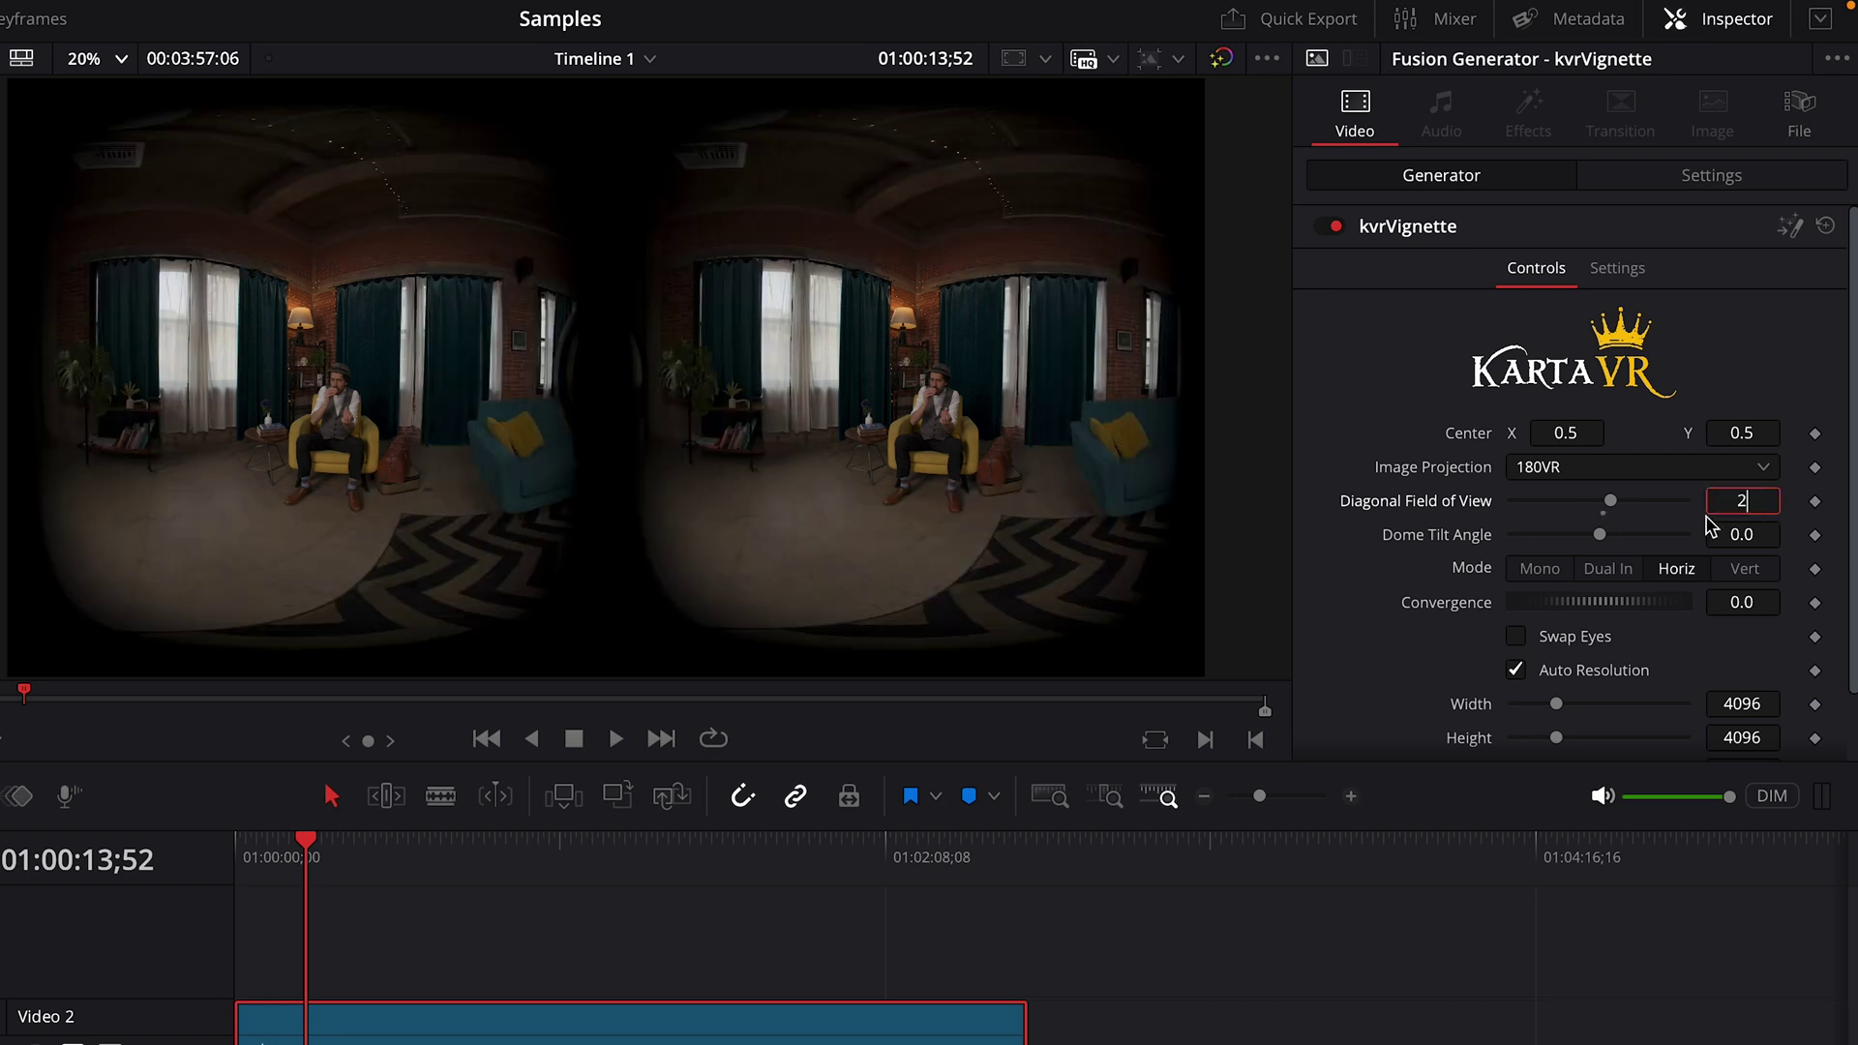
{"action": "type", "text": "200"}
{"action": "key", "text": "Tab"}
{"action": "left_click", "coordinate": [1331, 430]}
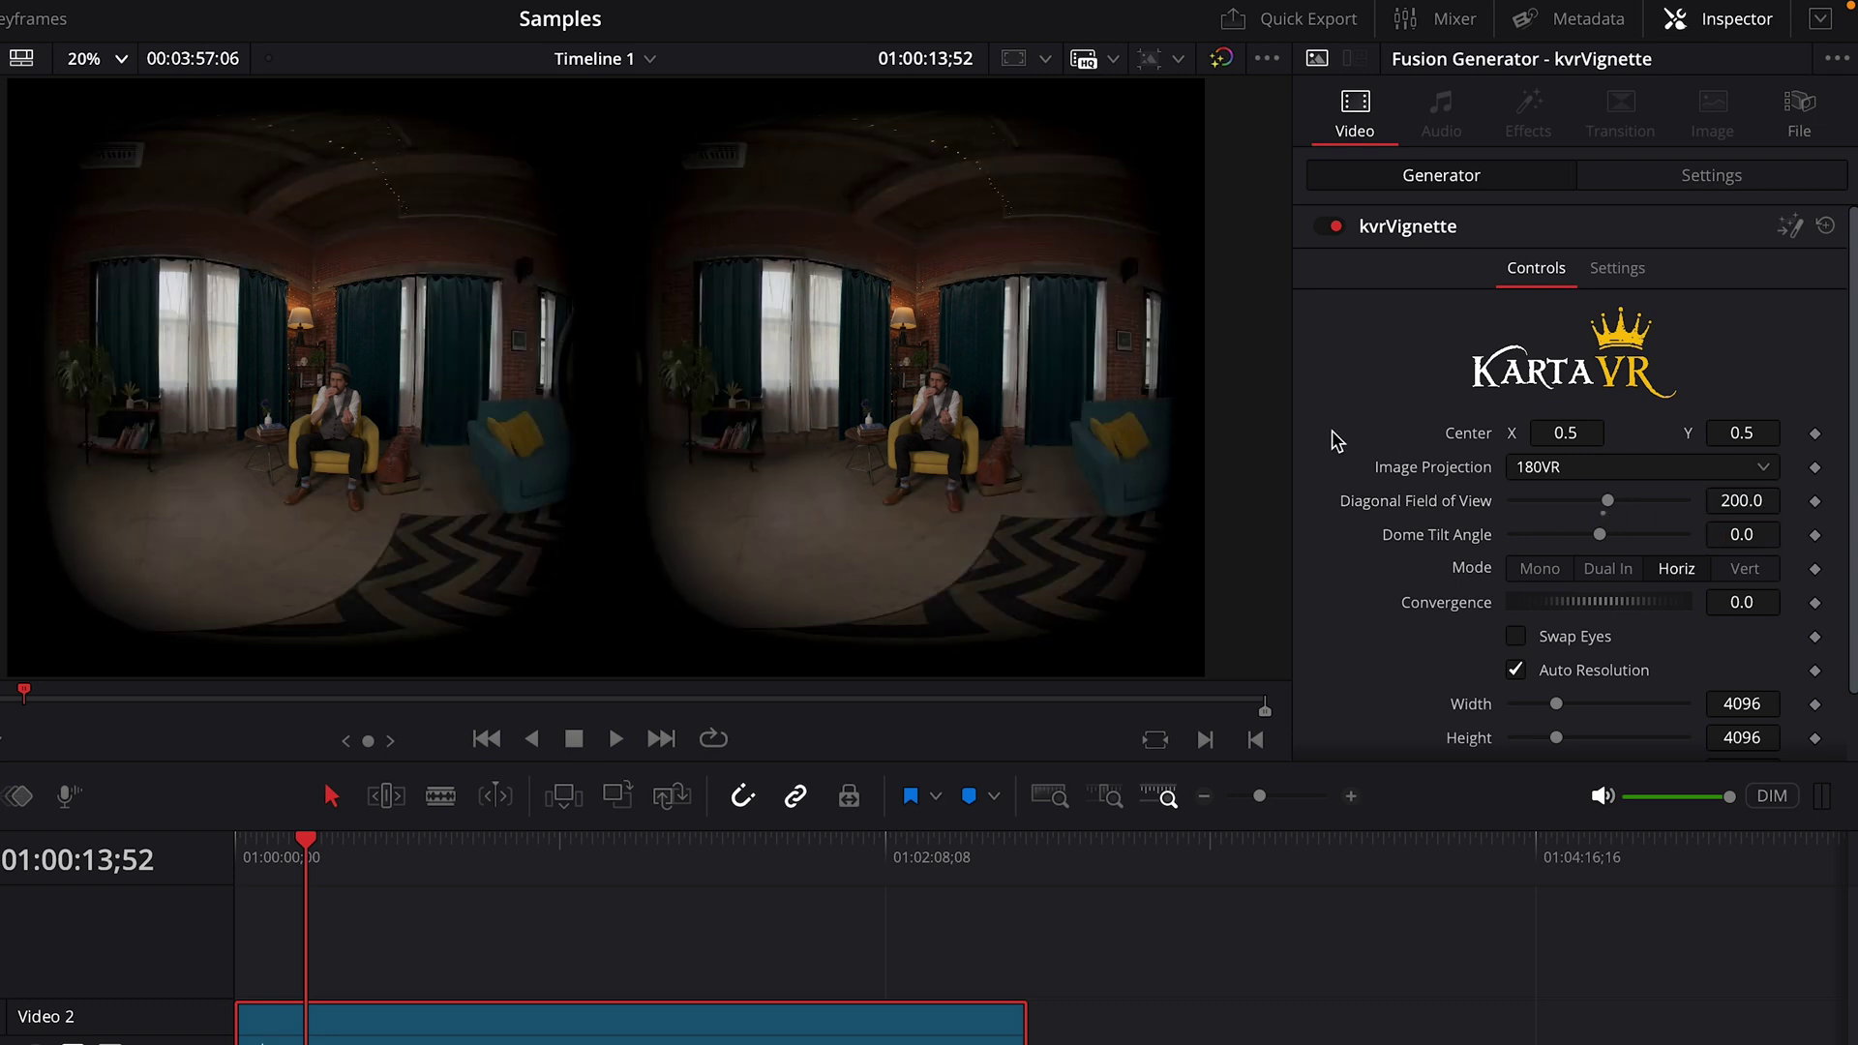